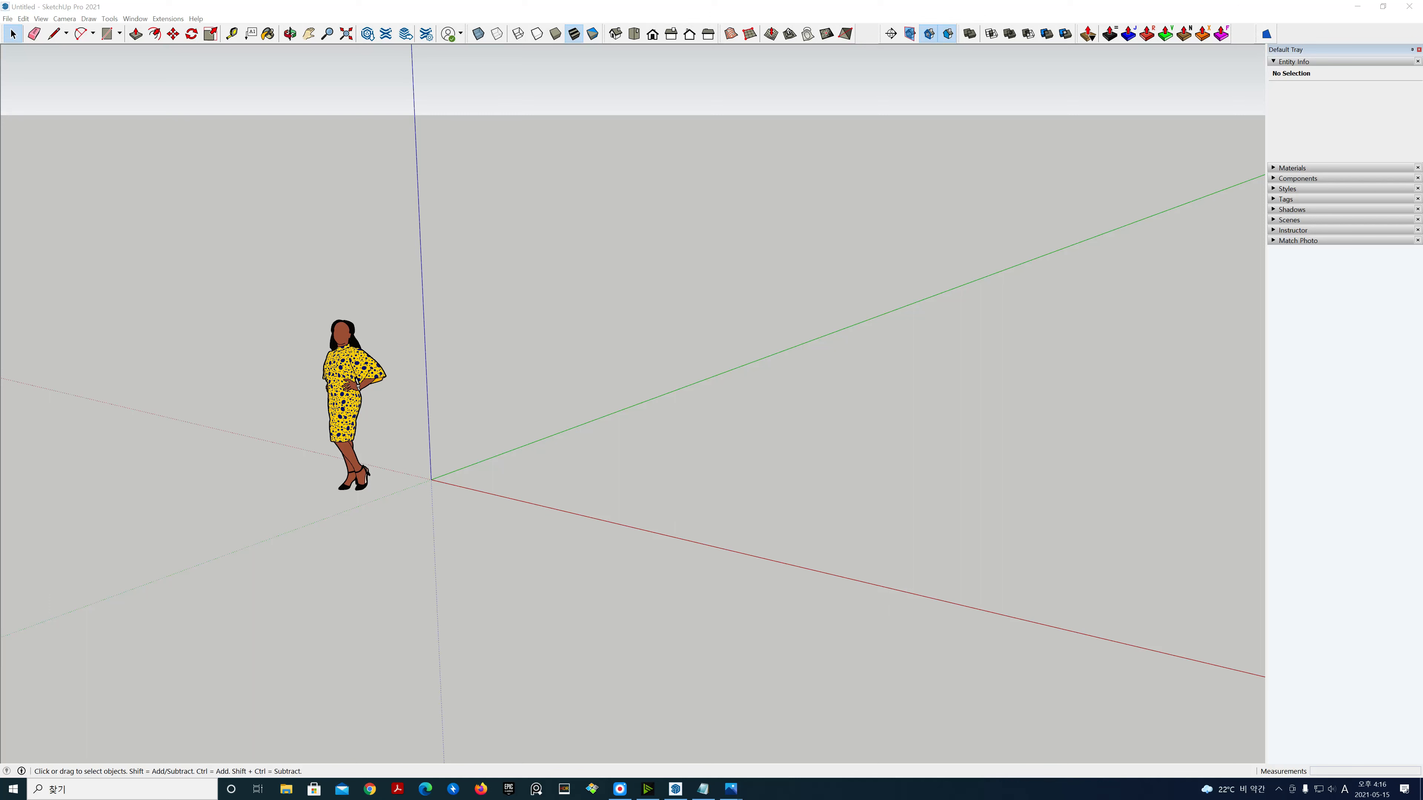
Step: Open File Explorer and go to the 1회차 강의자료 folder under 2021년 조선이공대 > 10주차 on drive D
click(1398, 131)
click(286, 789)
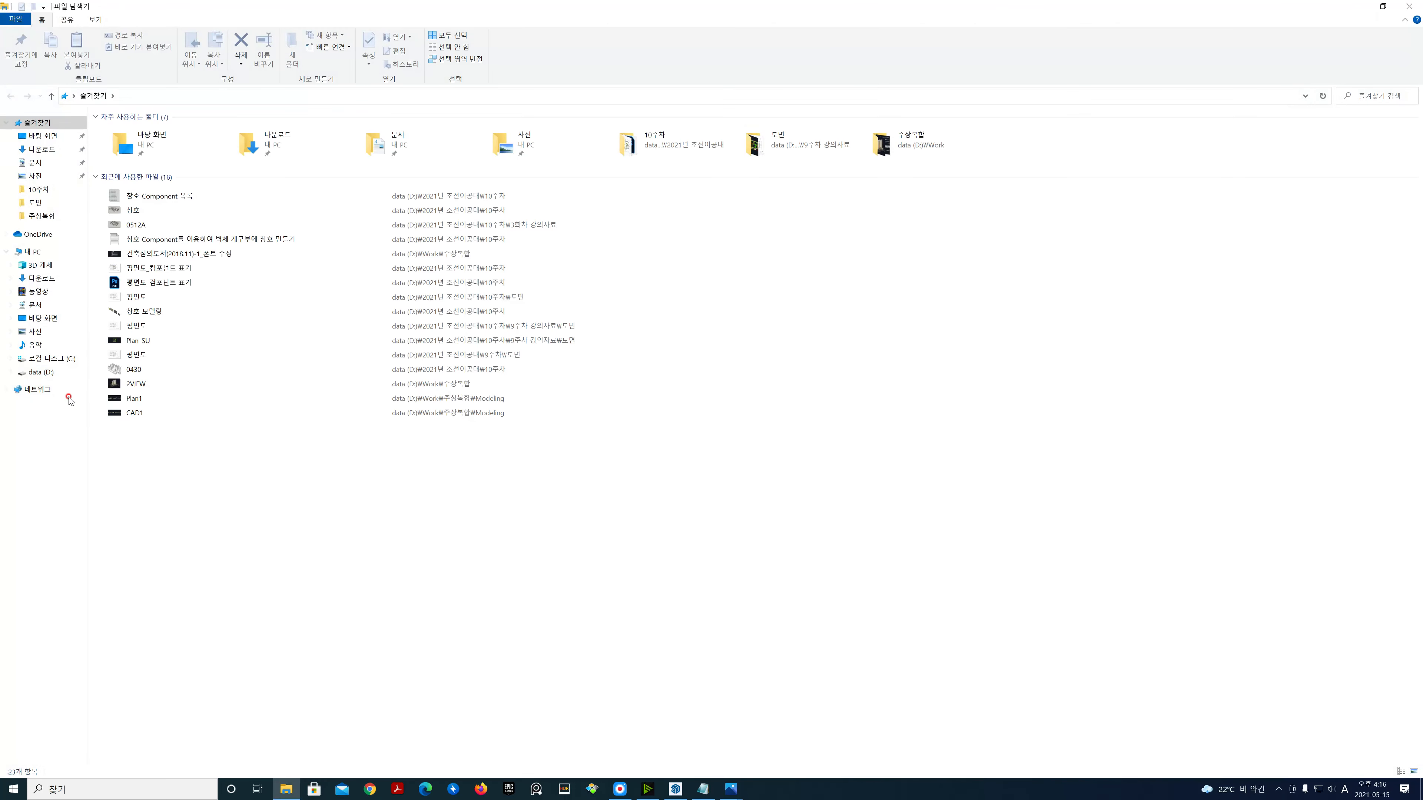
click(58, 370)
double_click(168, 135)
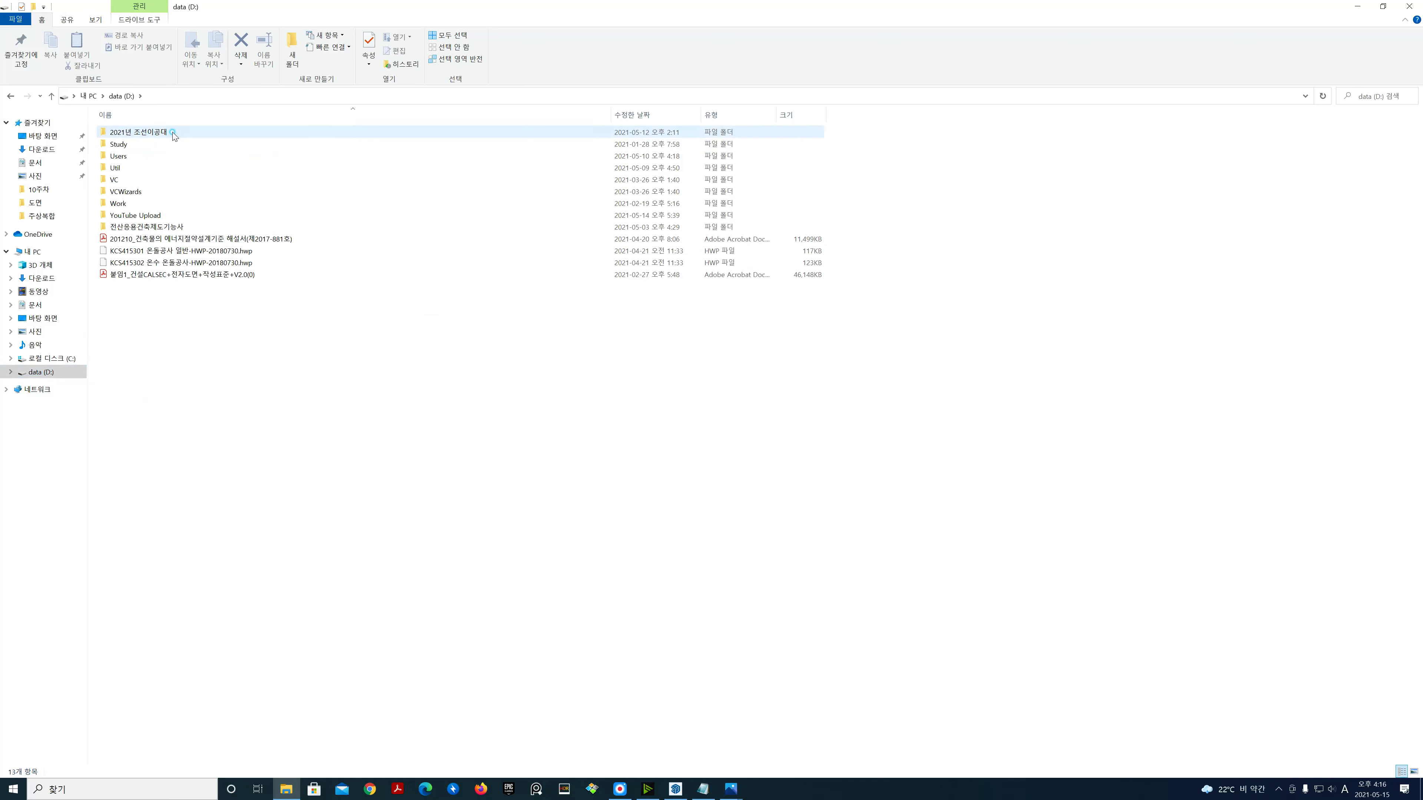
double_click(175, 226)
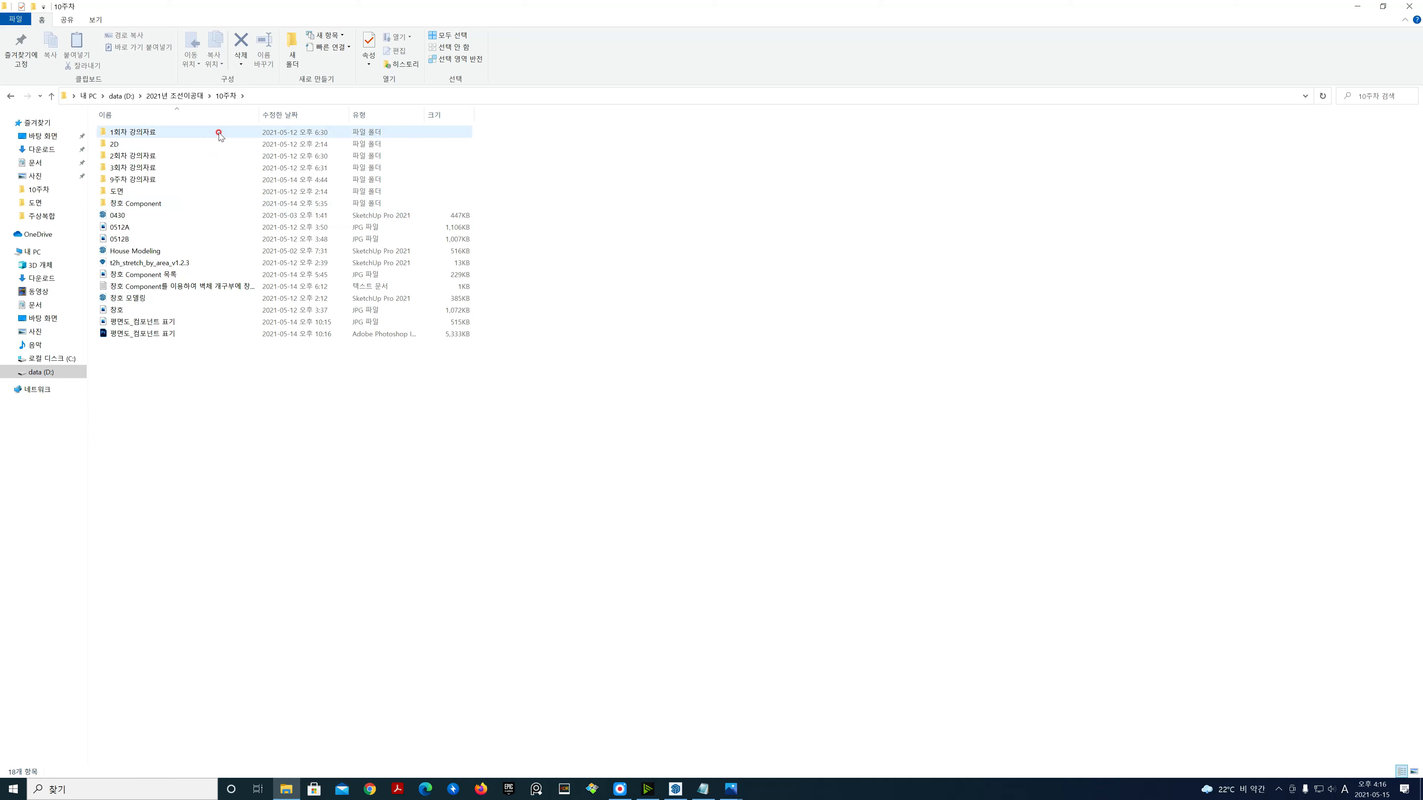
double_click(217, 134)
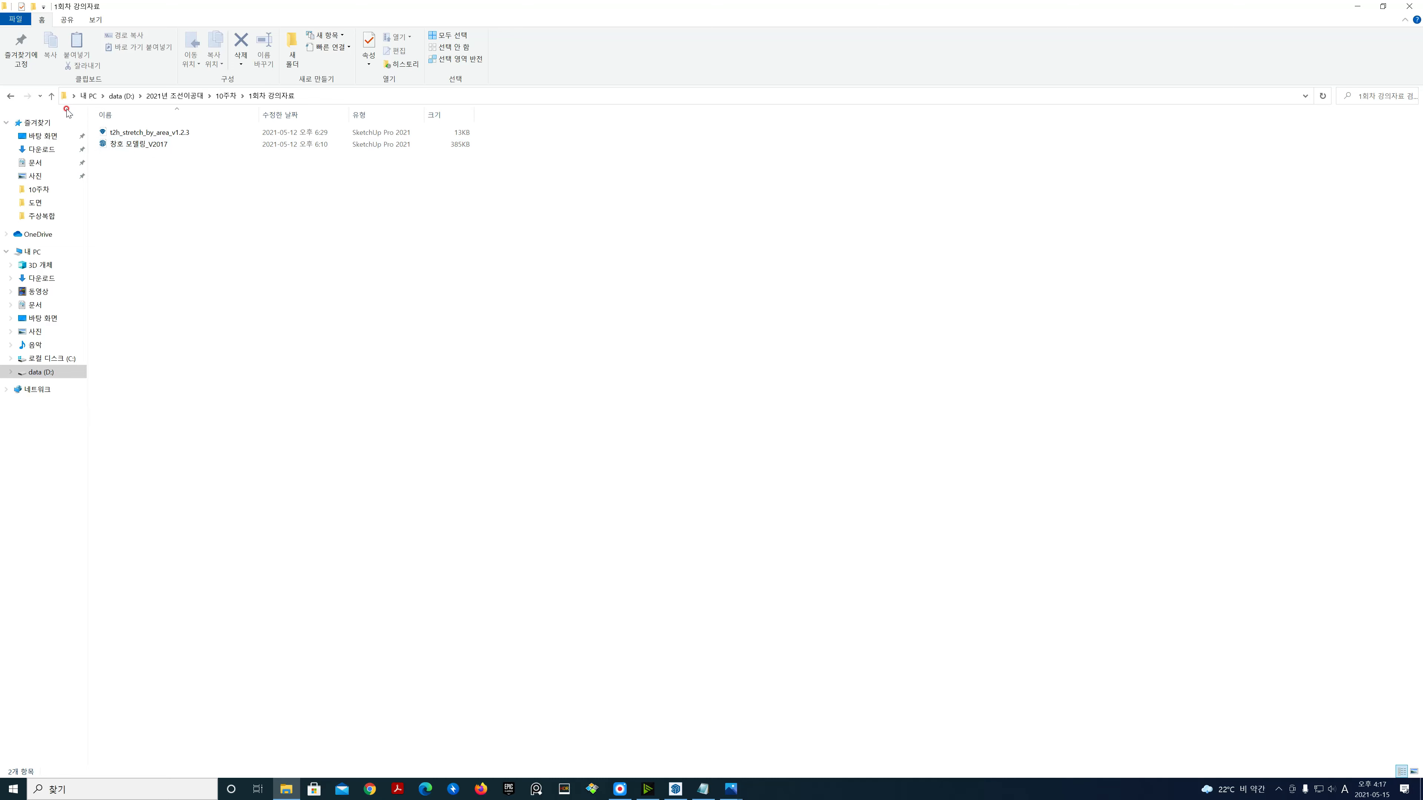
Step: Look through the 2회차 강의자료 and 3회차 강의자료 folders inside 10주차
click(52, 96)
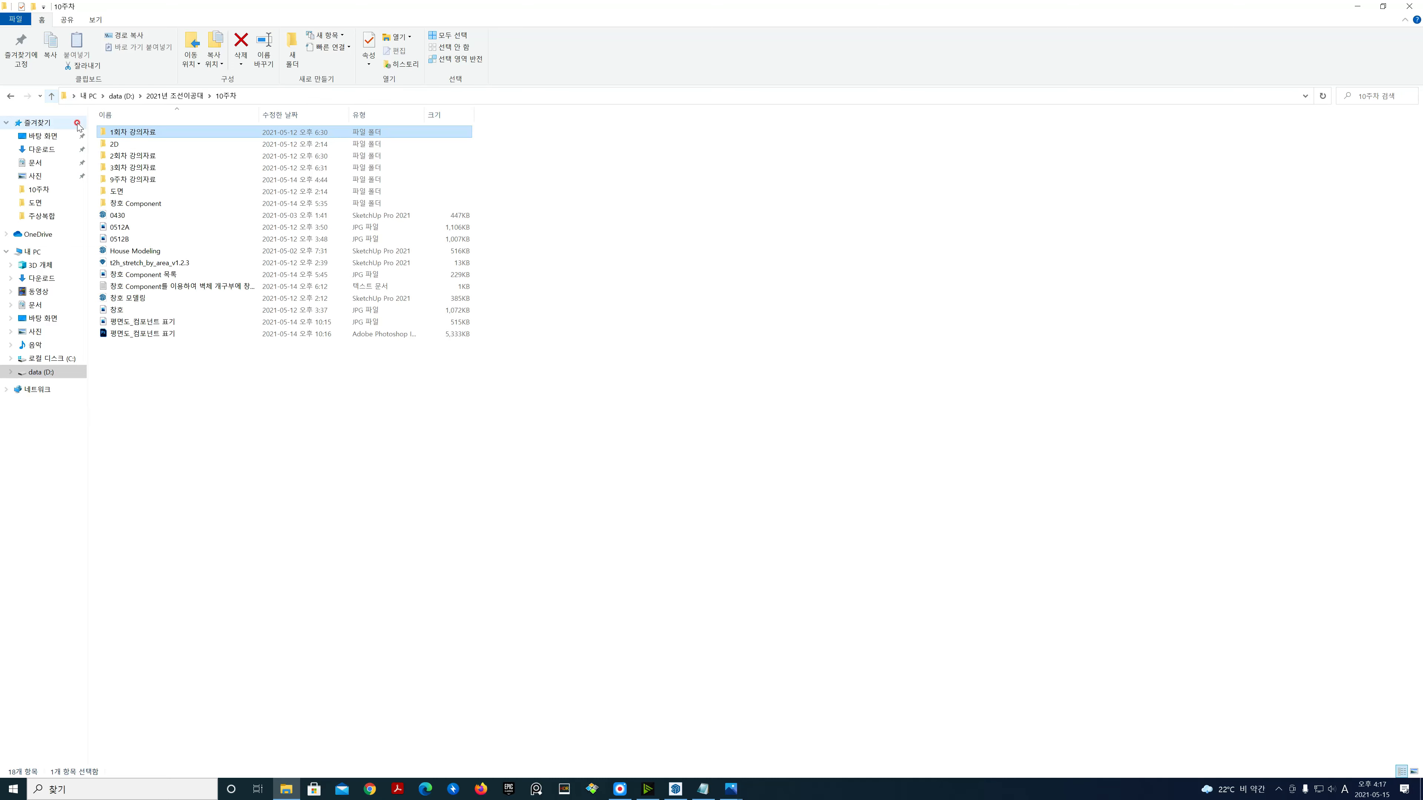
double_click(148, 156)
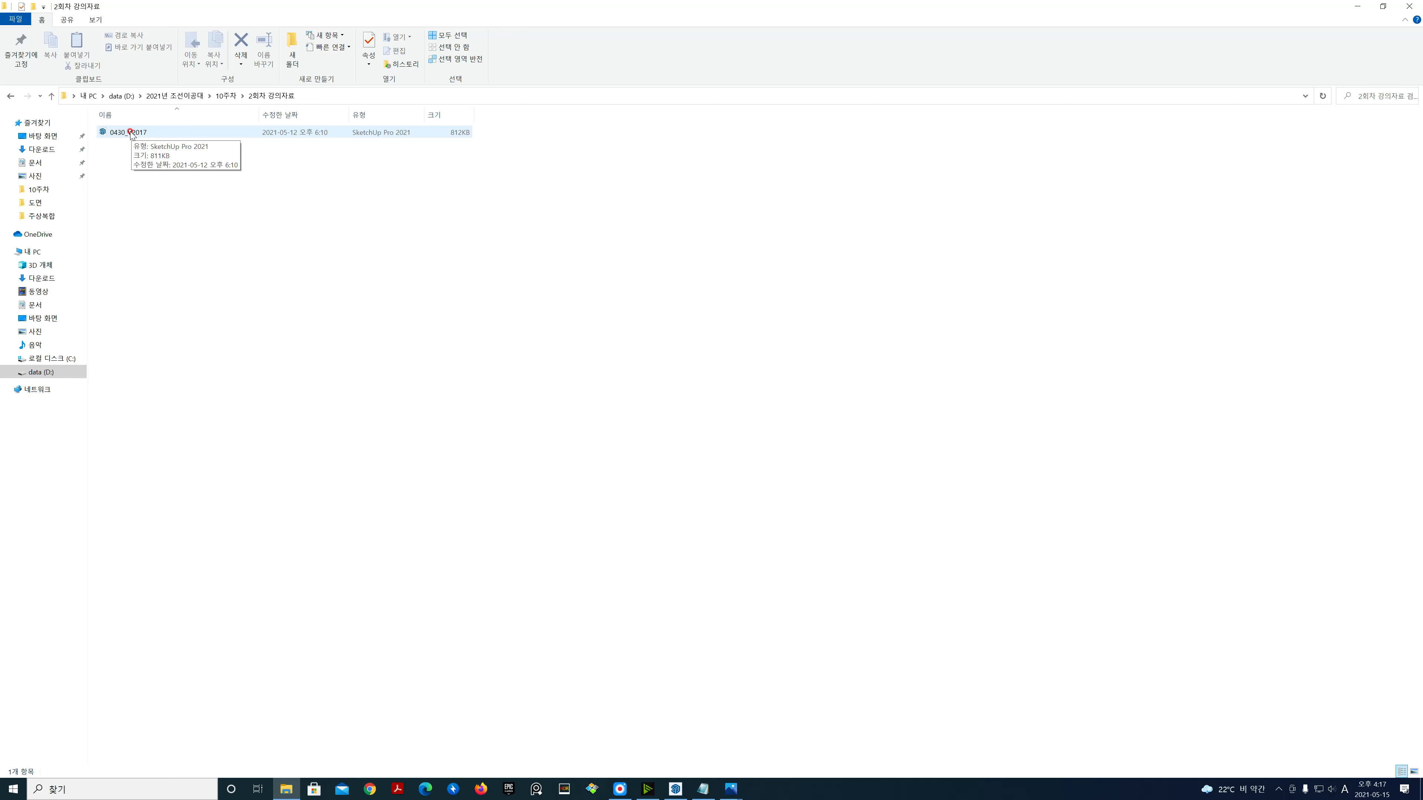
click(52, 96)
double_click(164, 168)
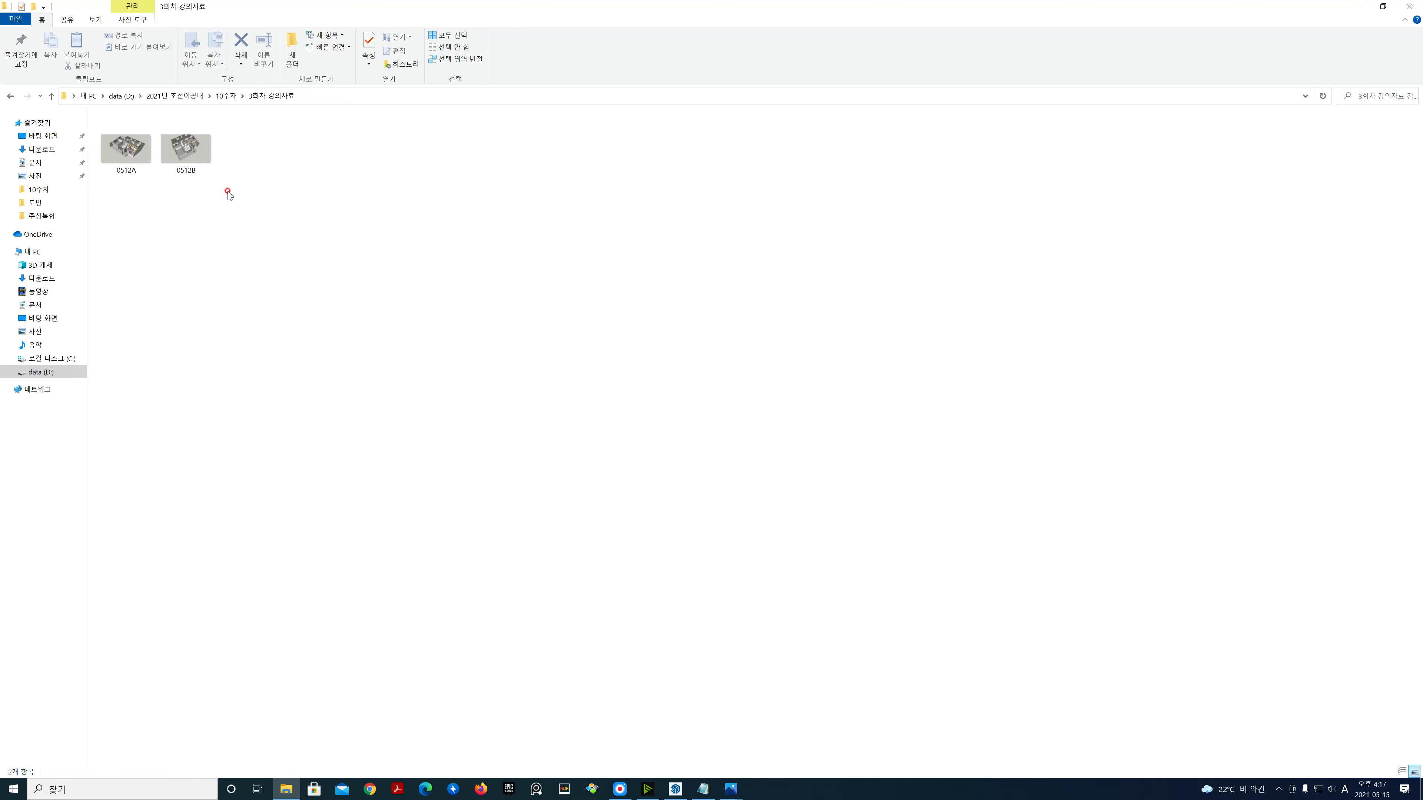
Step: Examine the house model images 0512A and 0512B full-size, alternating between the two views, and close the viewer
double_click(140, 163)
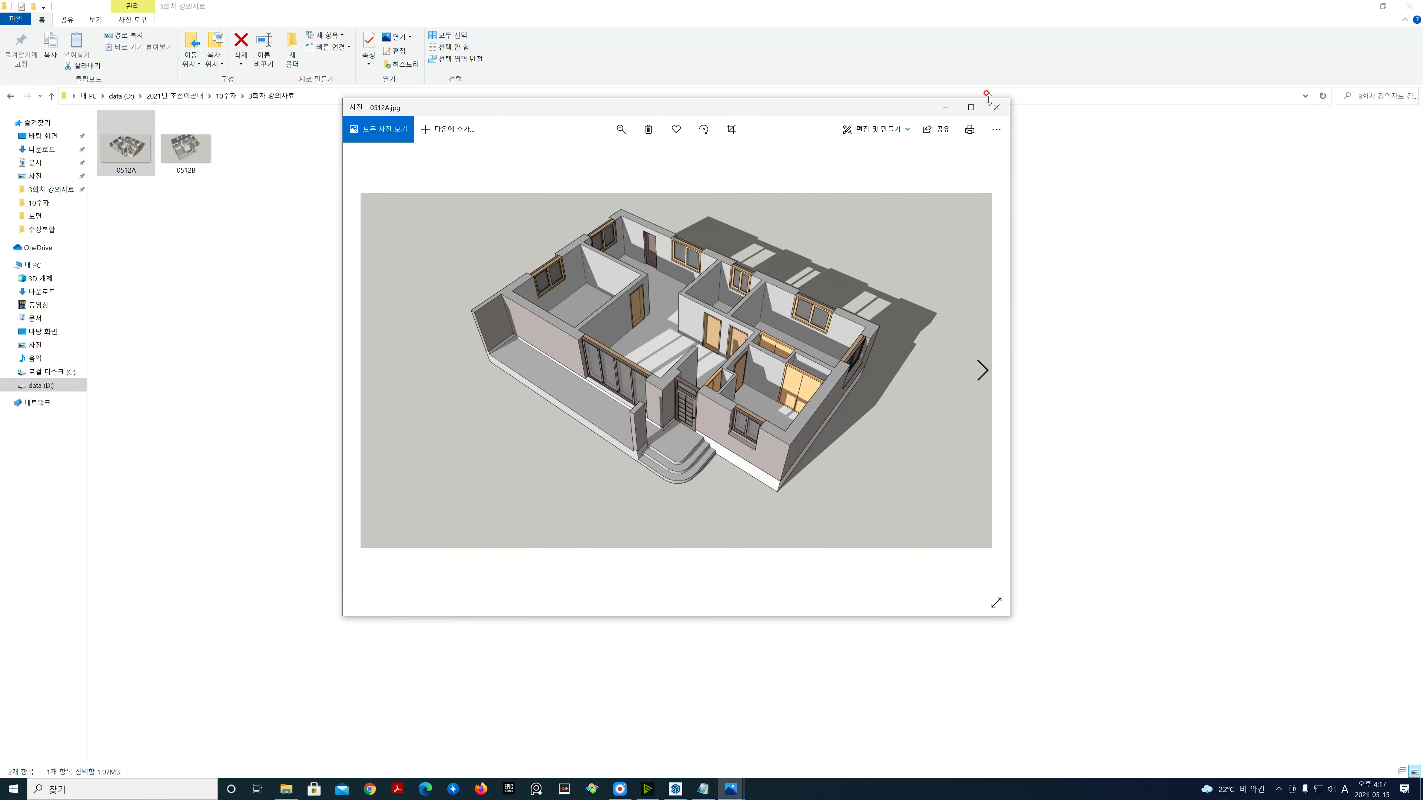
click(972, 108)
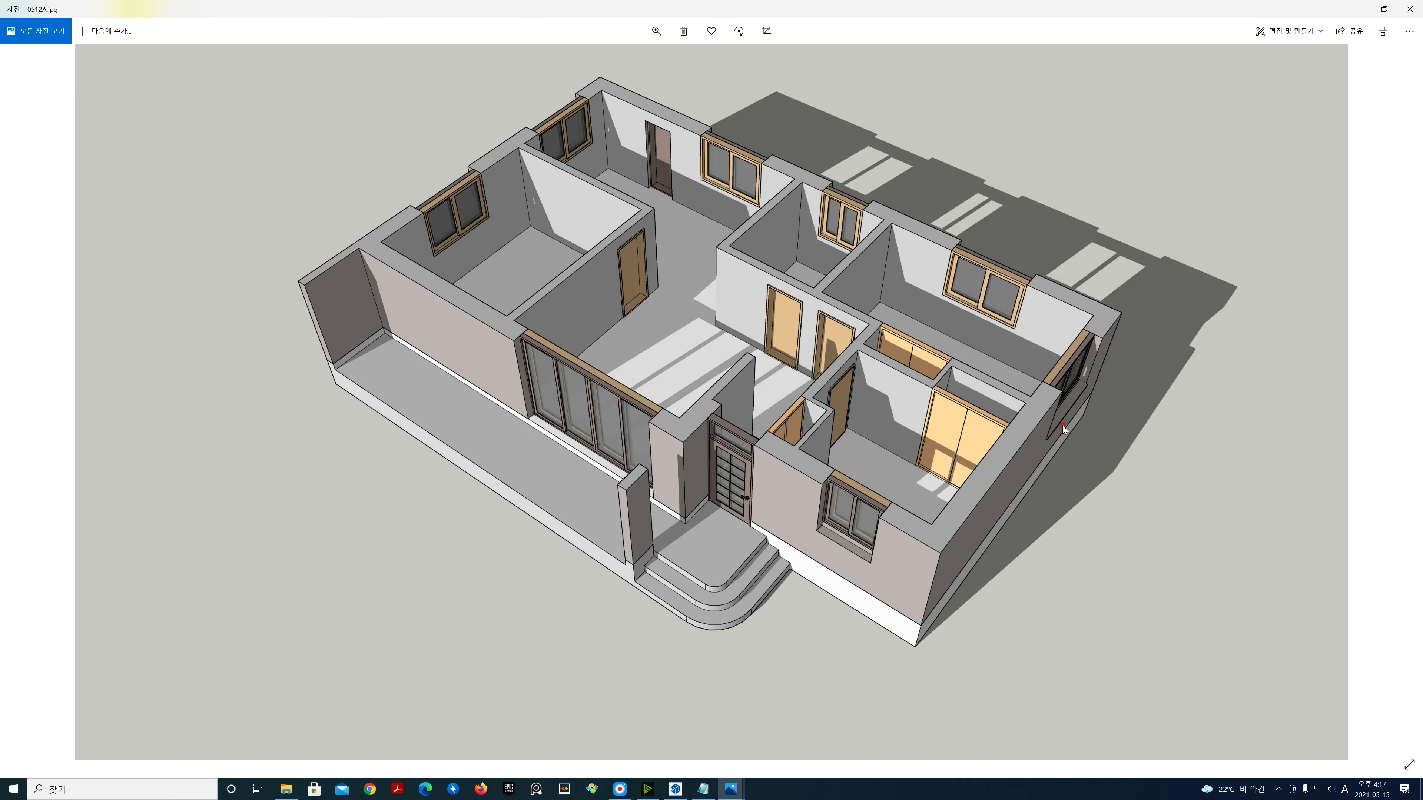
key(Right)
key(Left)
key(Right)
key(Left)
key(Right)
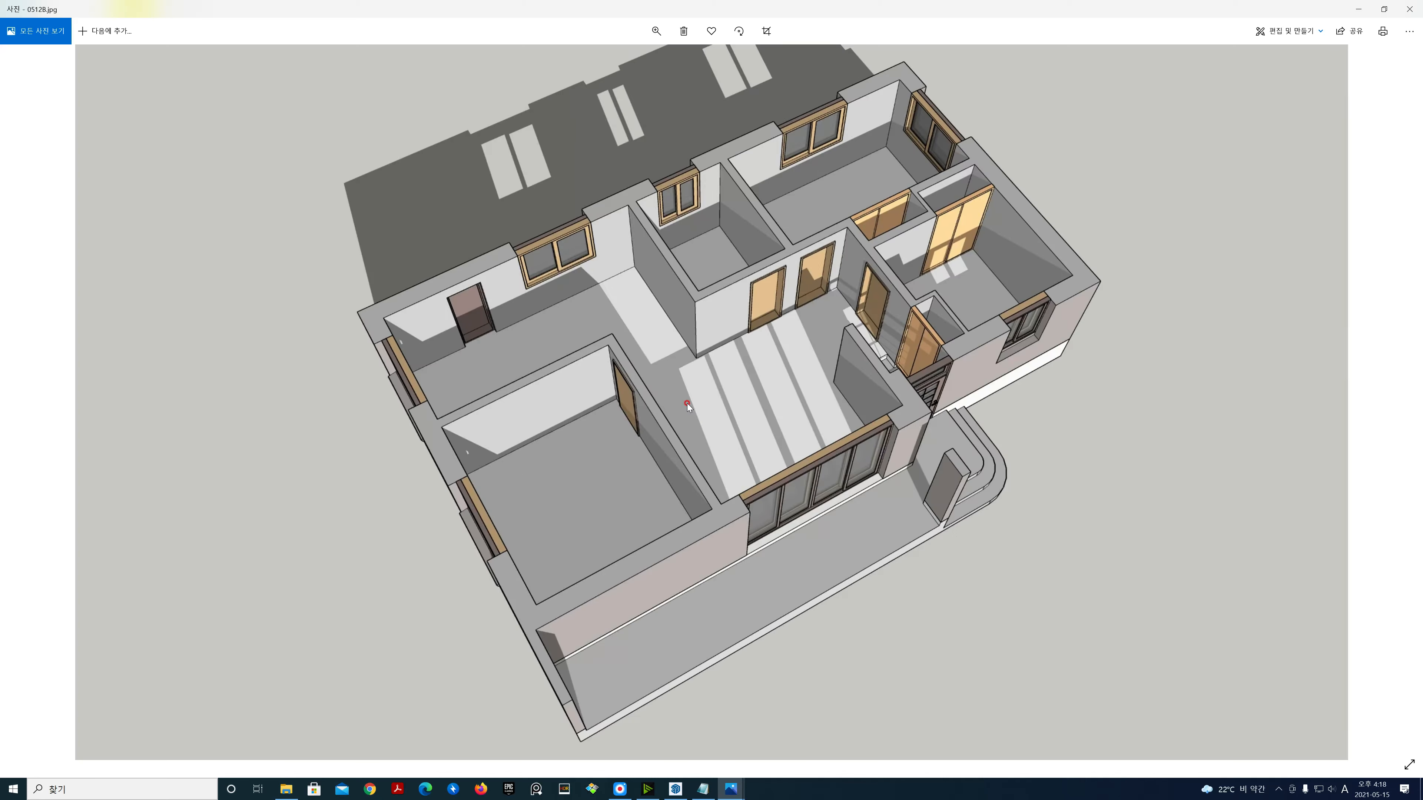
key(Left)
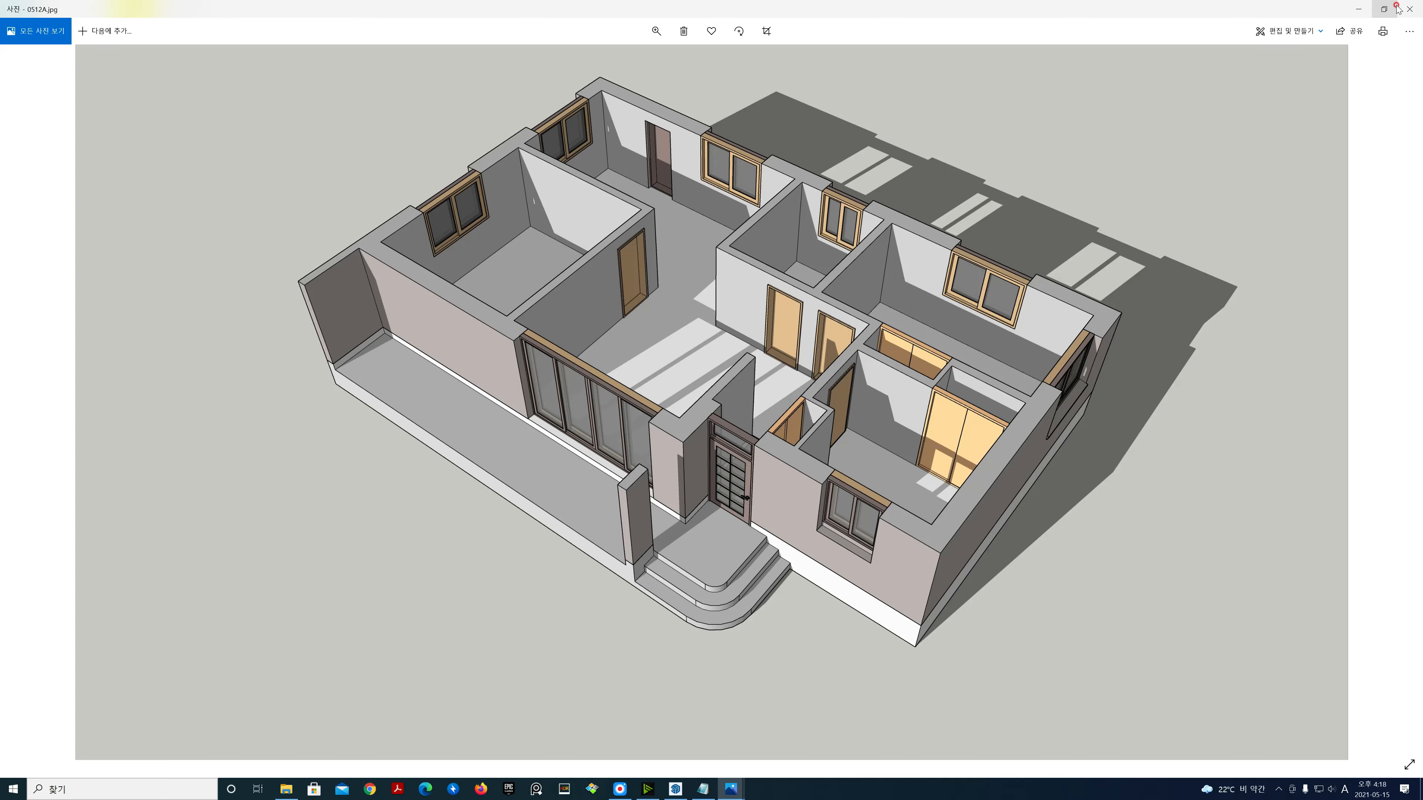
click(1412, 11)
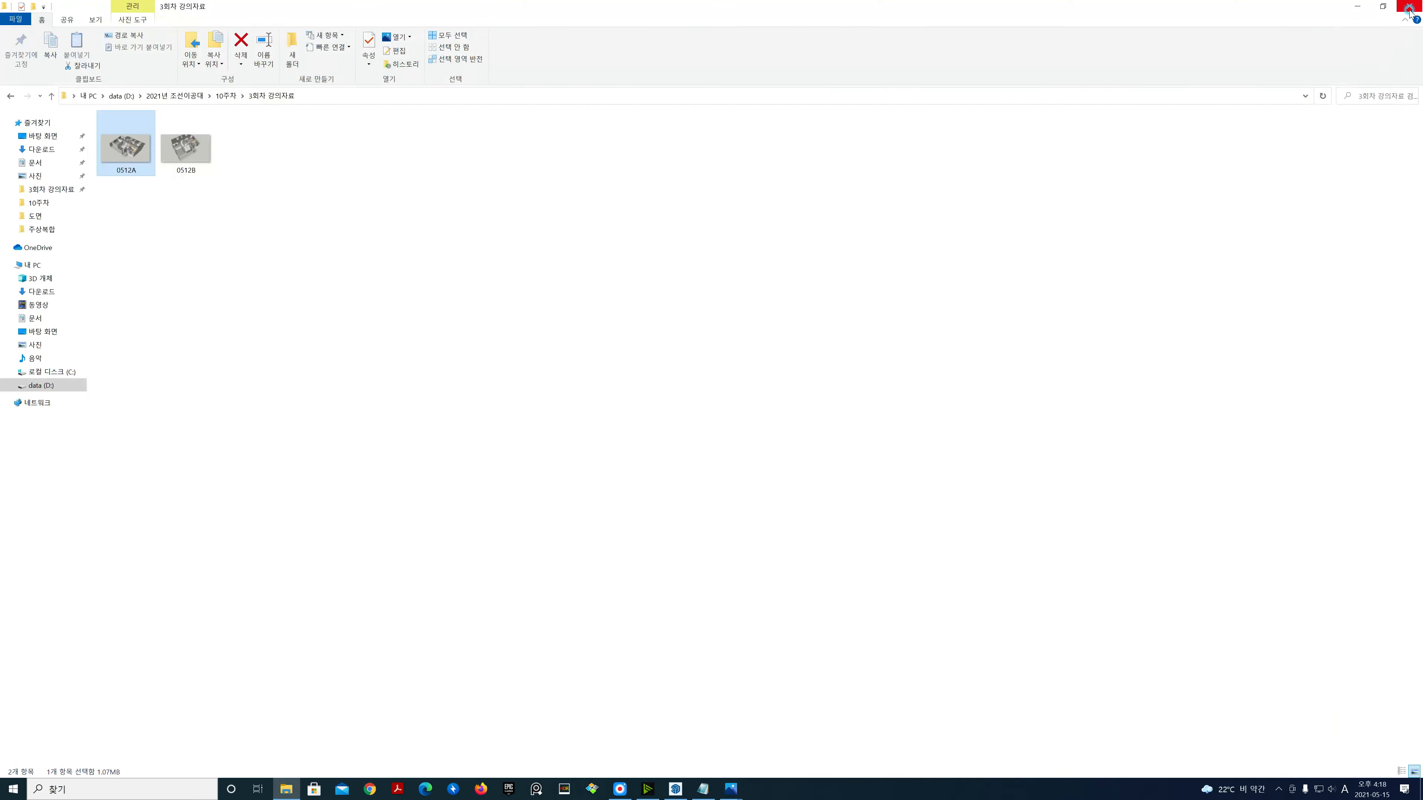
Step: Return to the 10주차 folder, point out the 2회차 and 3회차 강의자료 folders, and minimize File Explorer
click(51, 96)
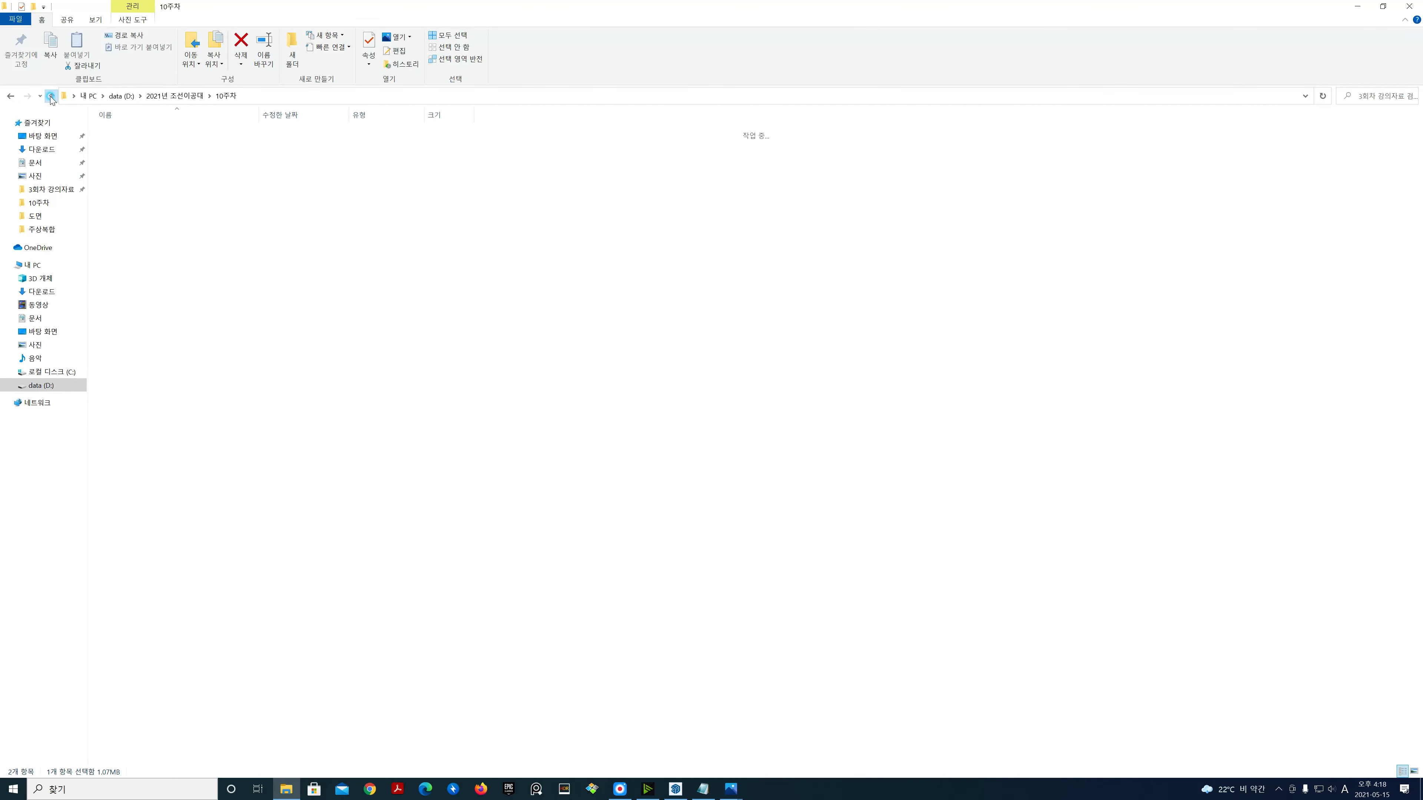
click(143, 156)
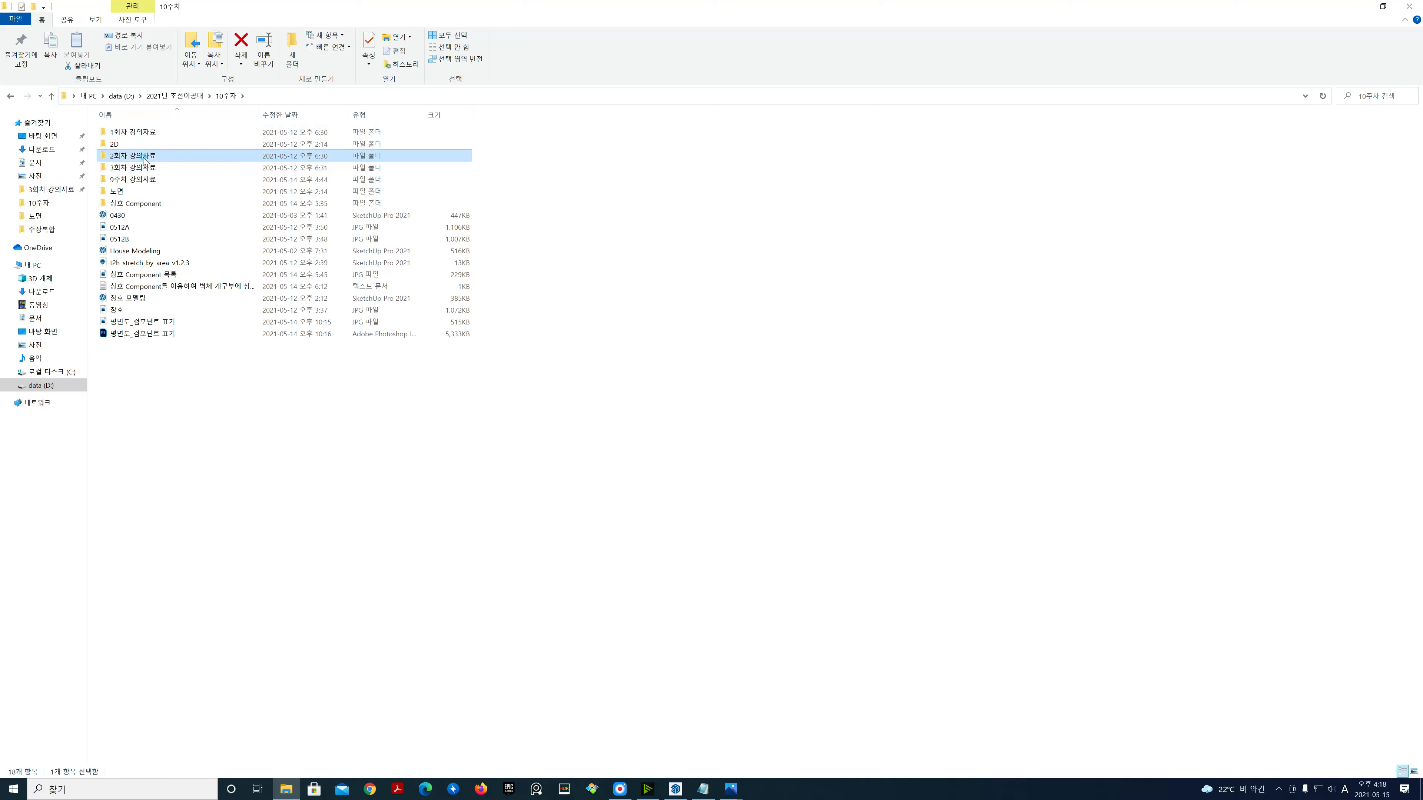
click(147, 168)
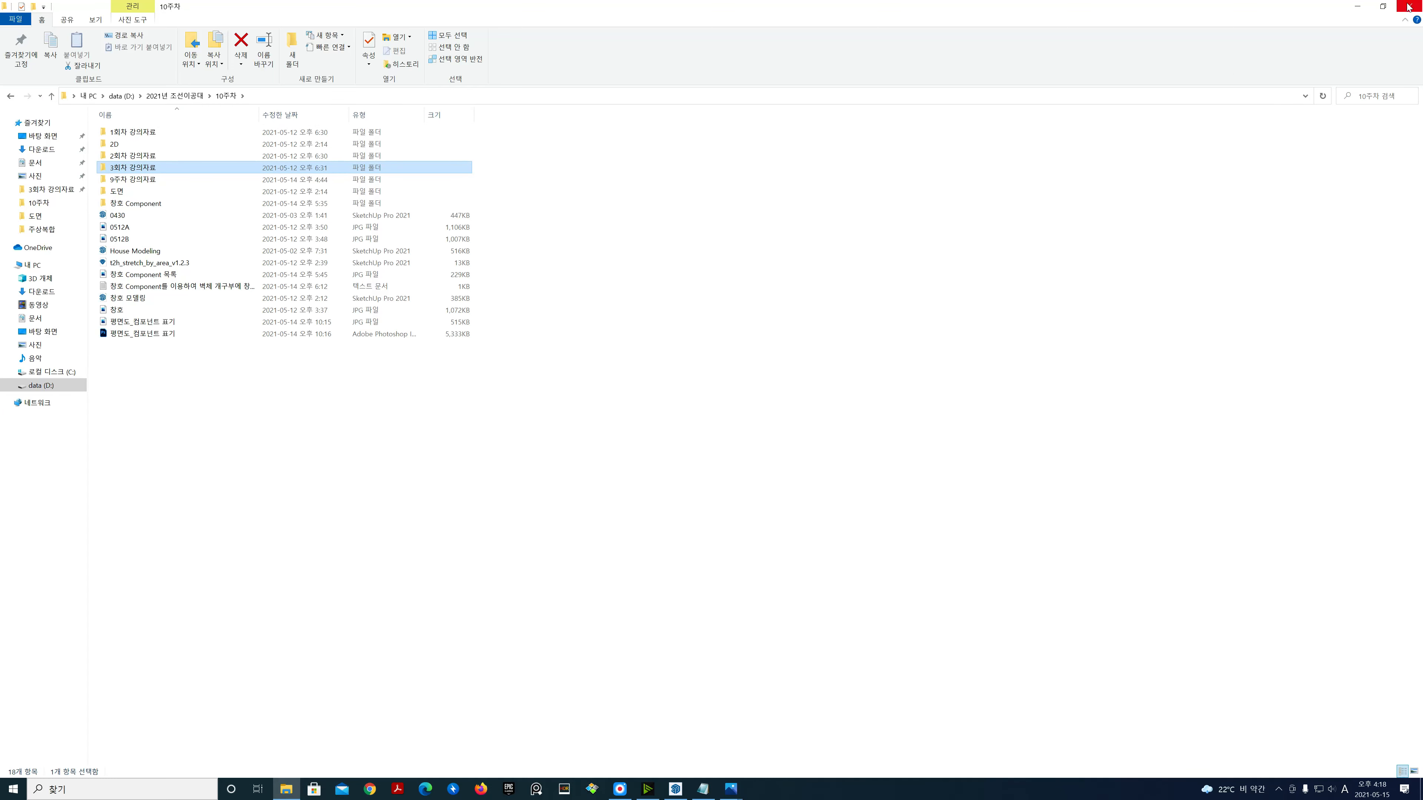
click(1360, 8)
click(1361, 8)
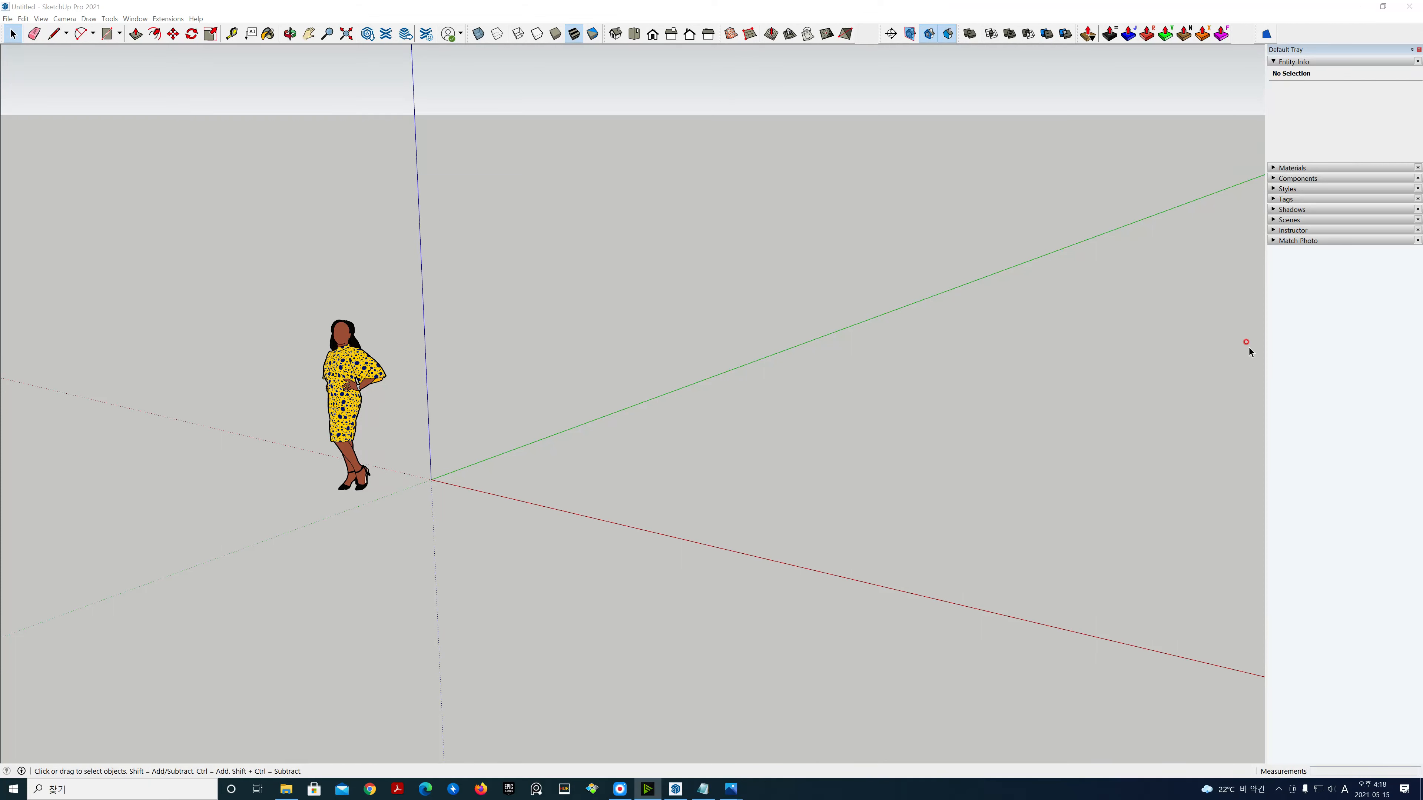
Step: Bring back the 0512A.jpg image, examine the house's doors and windows, and close it
mouse_move(731, 789)
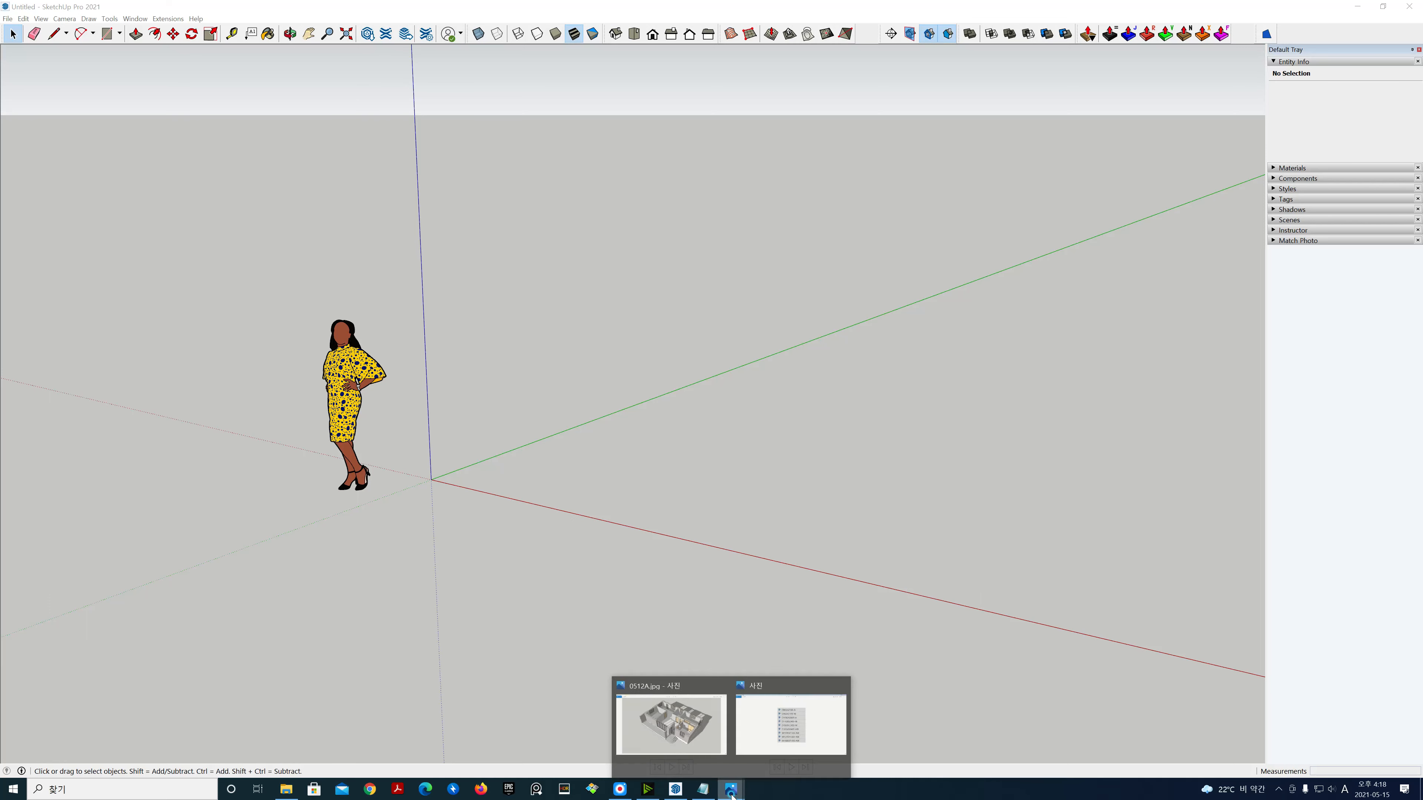
click(712, 746)
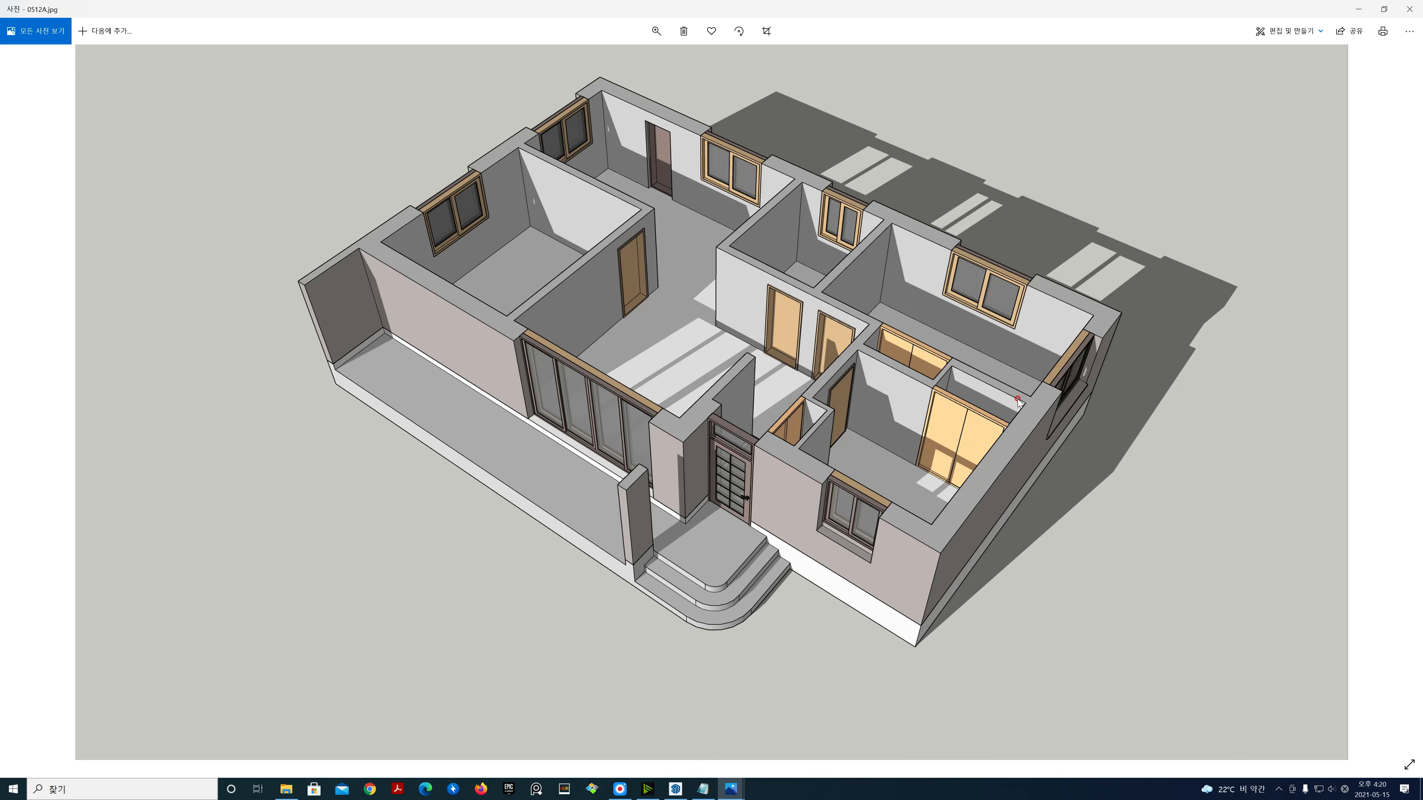
click(1410, 9)
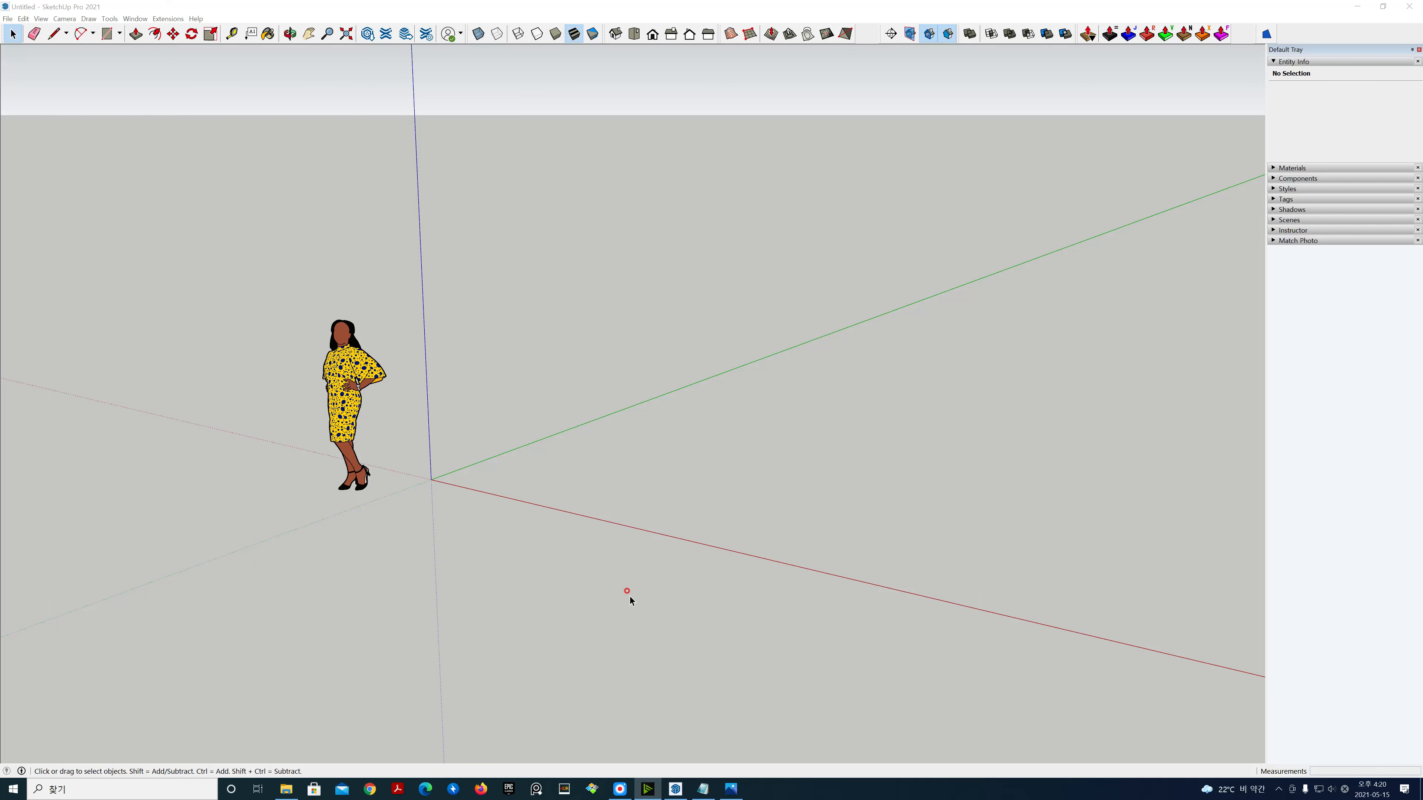
Step: Check the files in the 1회차 강의자료 folder in File Explorer and close the window
click(285, 788)
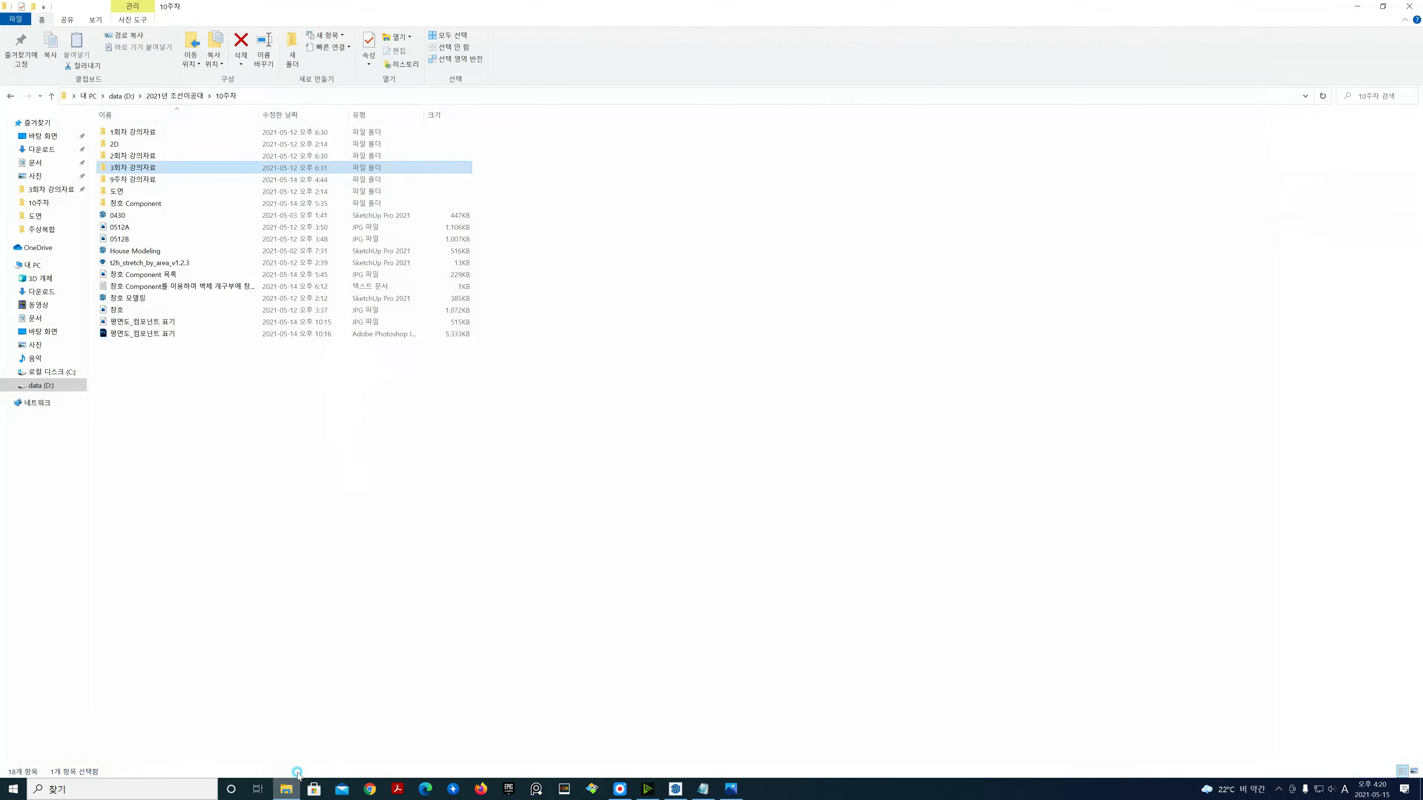
double_click(216, 134)
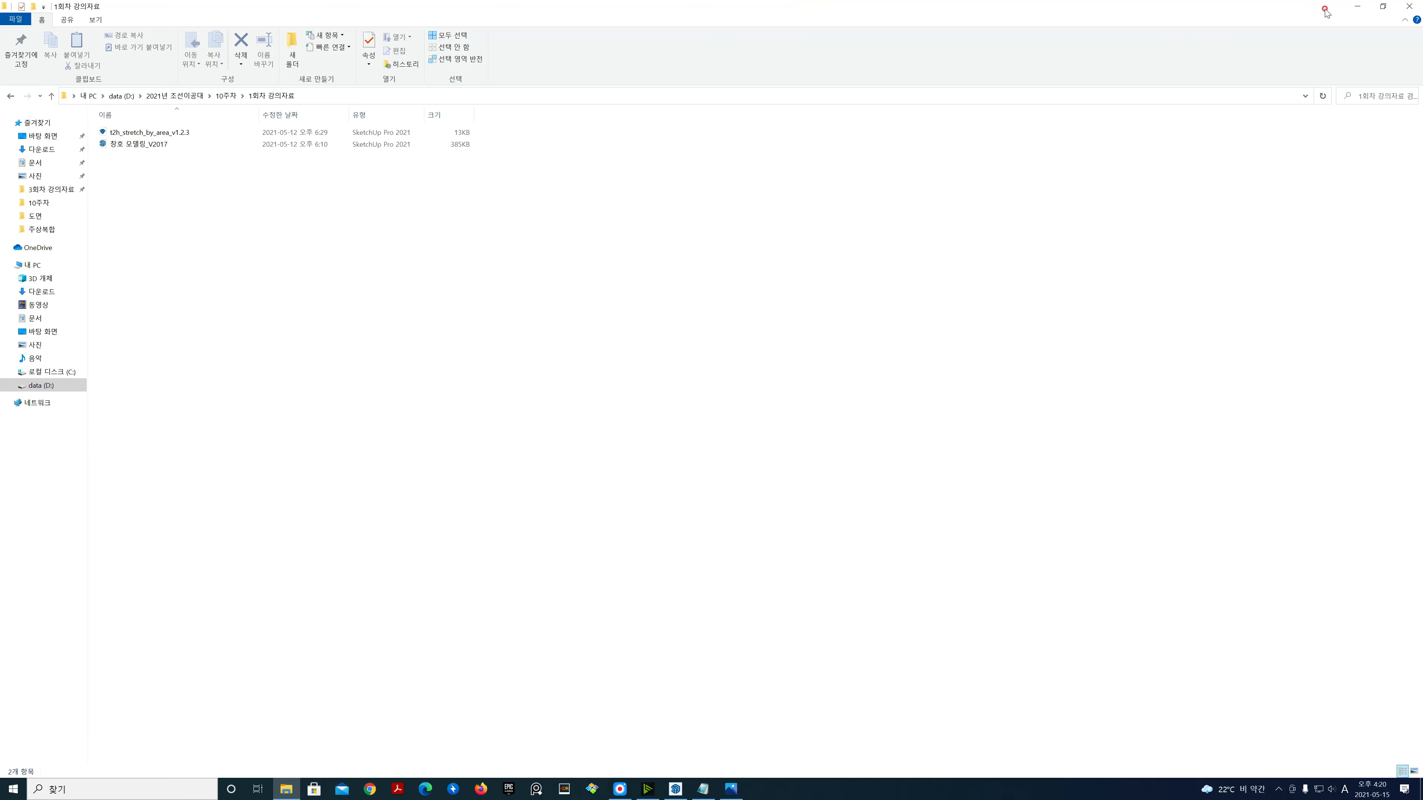
click(1407, 8)
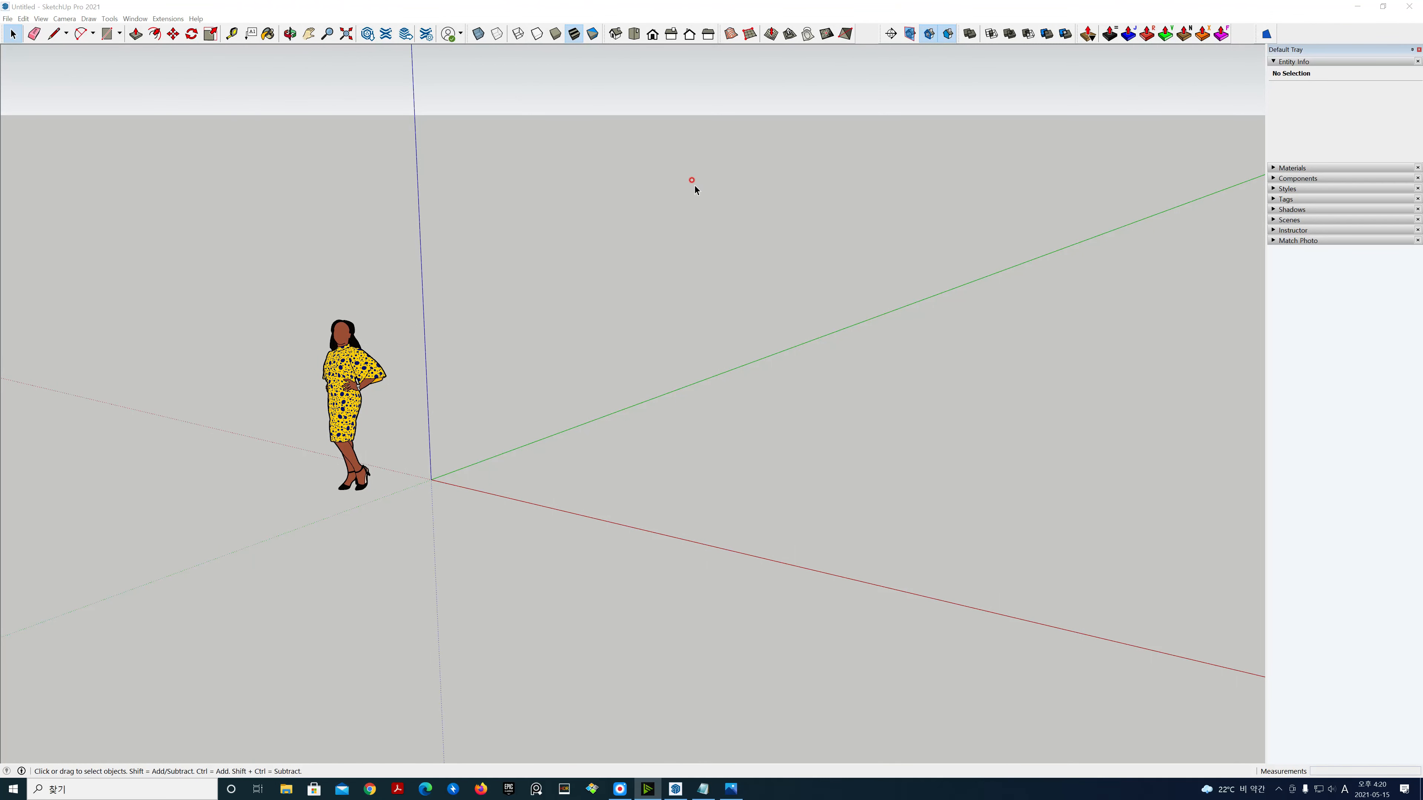
Step: Try to install the t2h_stretch_by_area_v1.2.3 extension from the 1회차 강의자료 folder using the Extension Manager
click(147, 20)
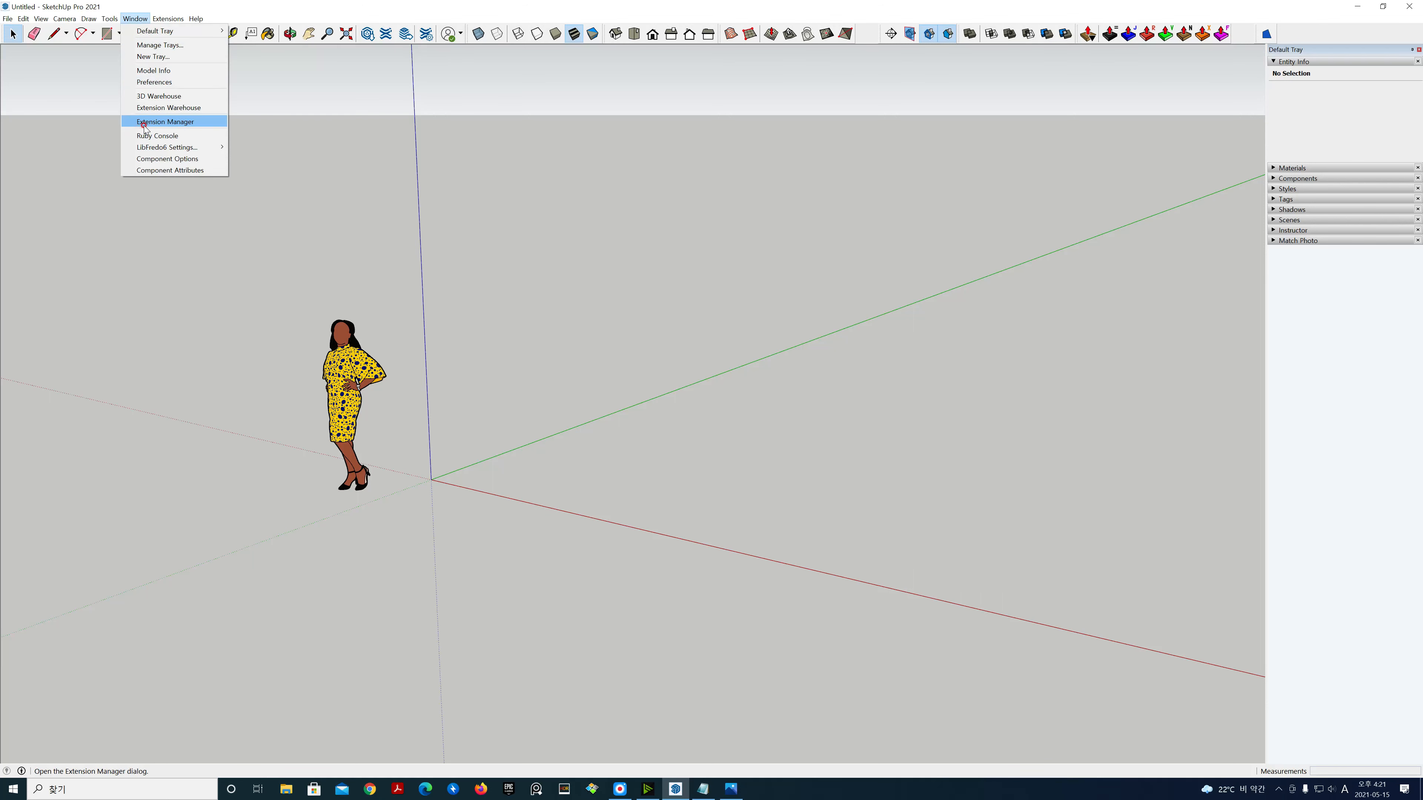
click(178, 122)
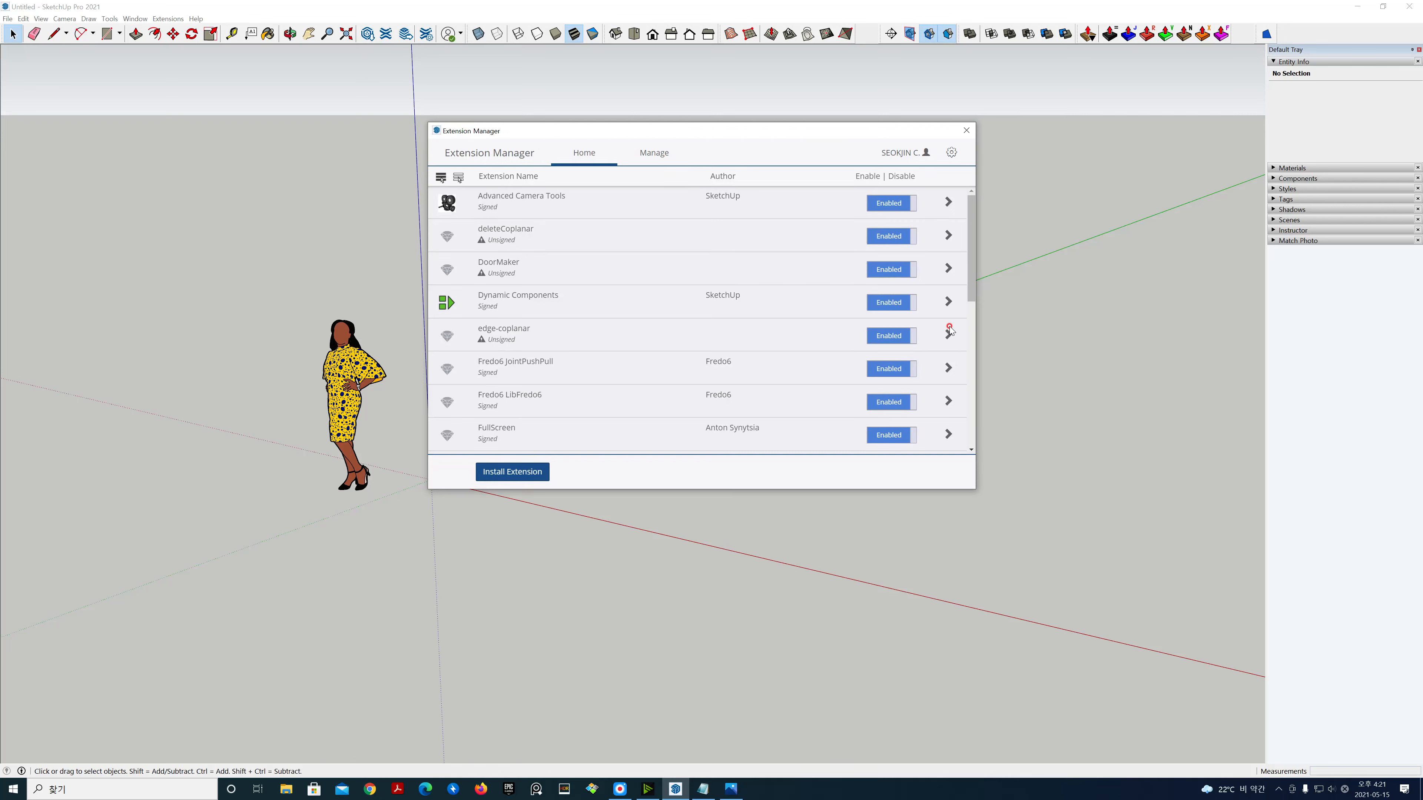
click(510, 475)
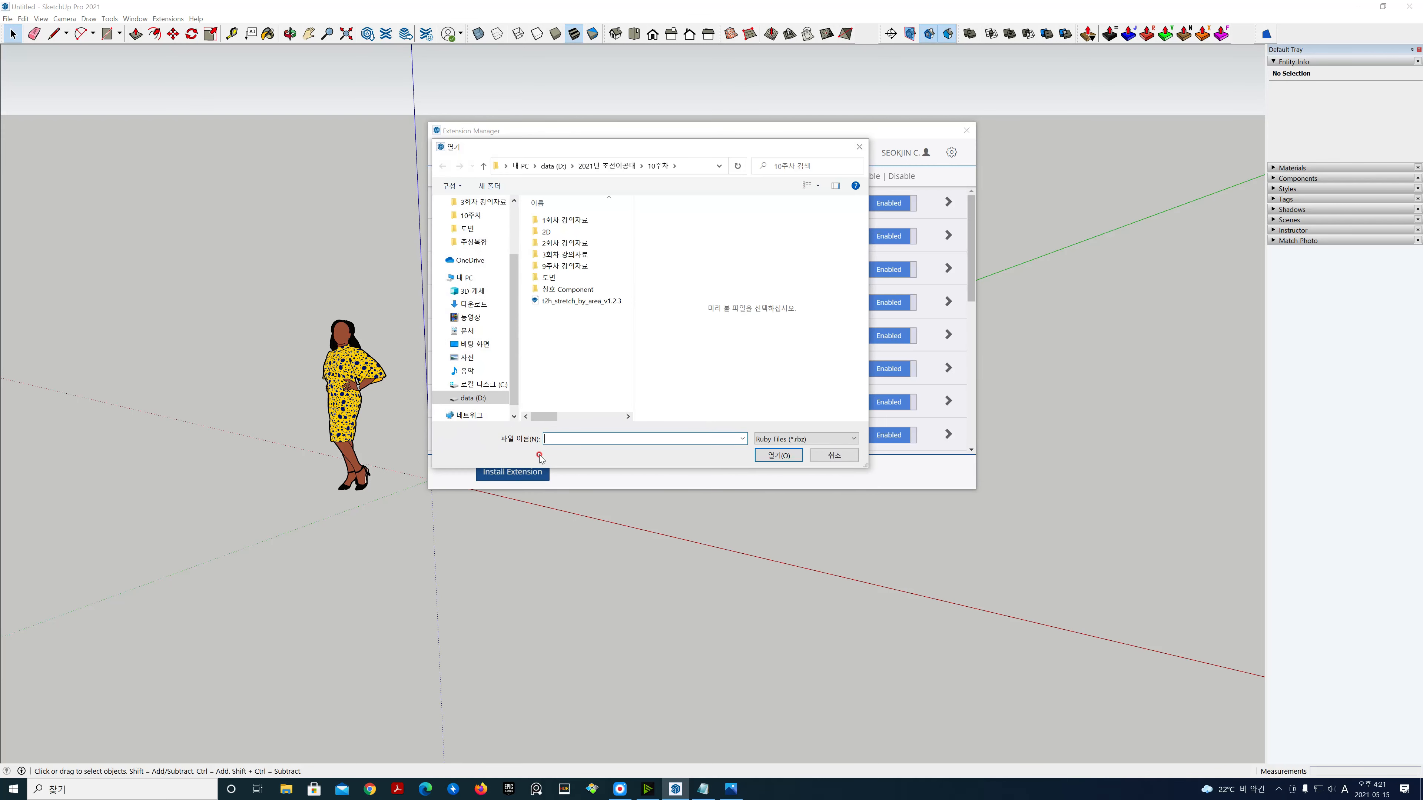
drag(596, 147, 777, 178)
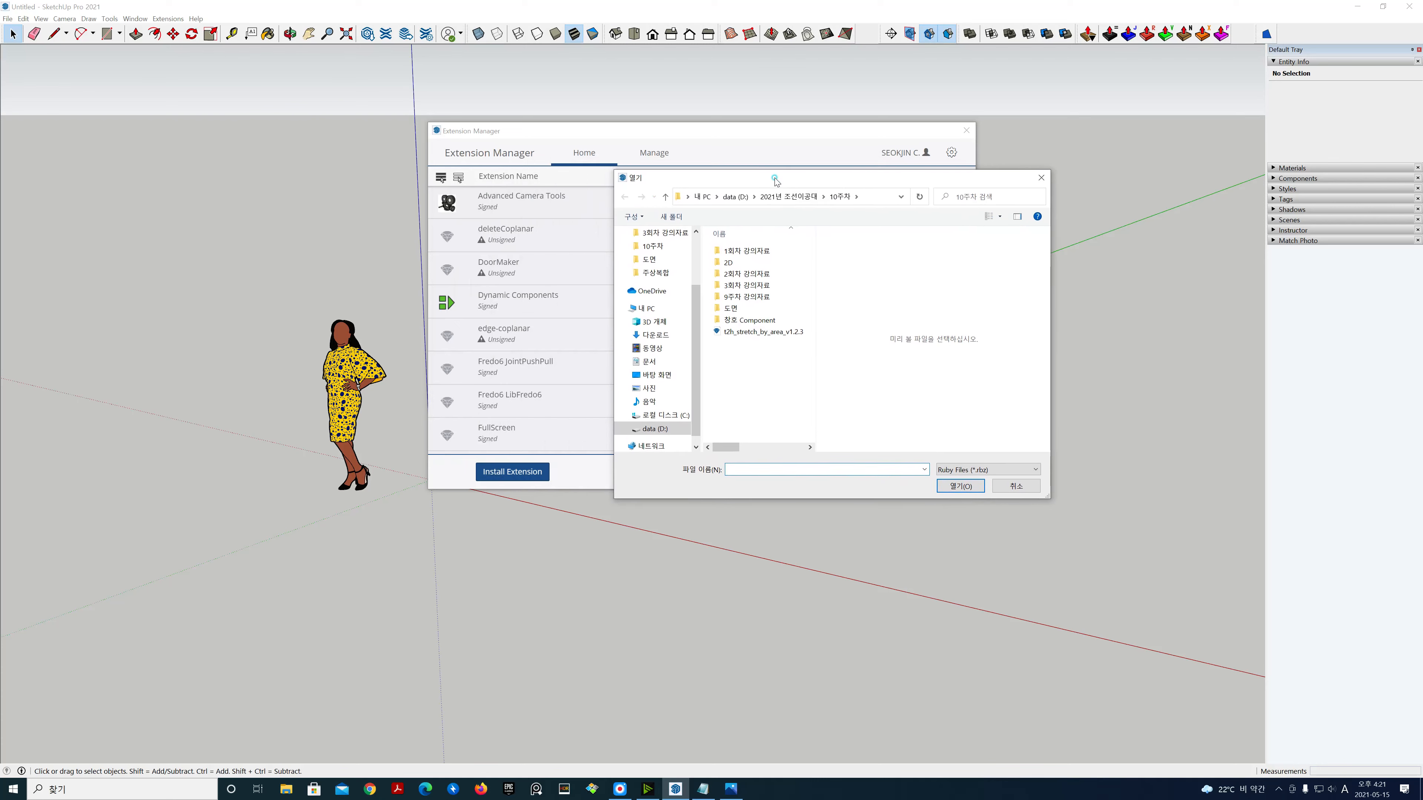
double_click(761, 252)
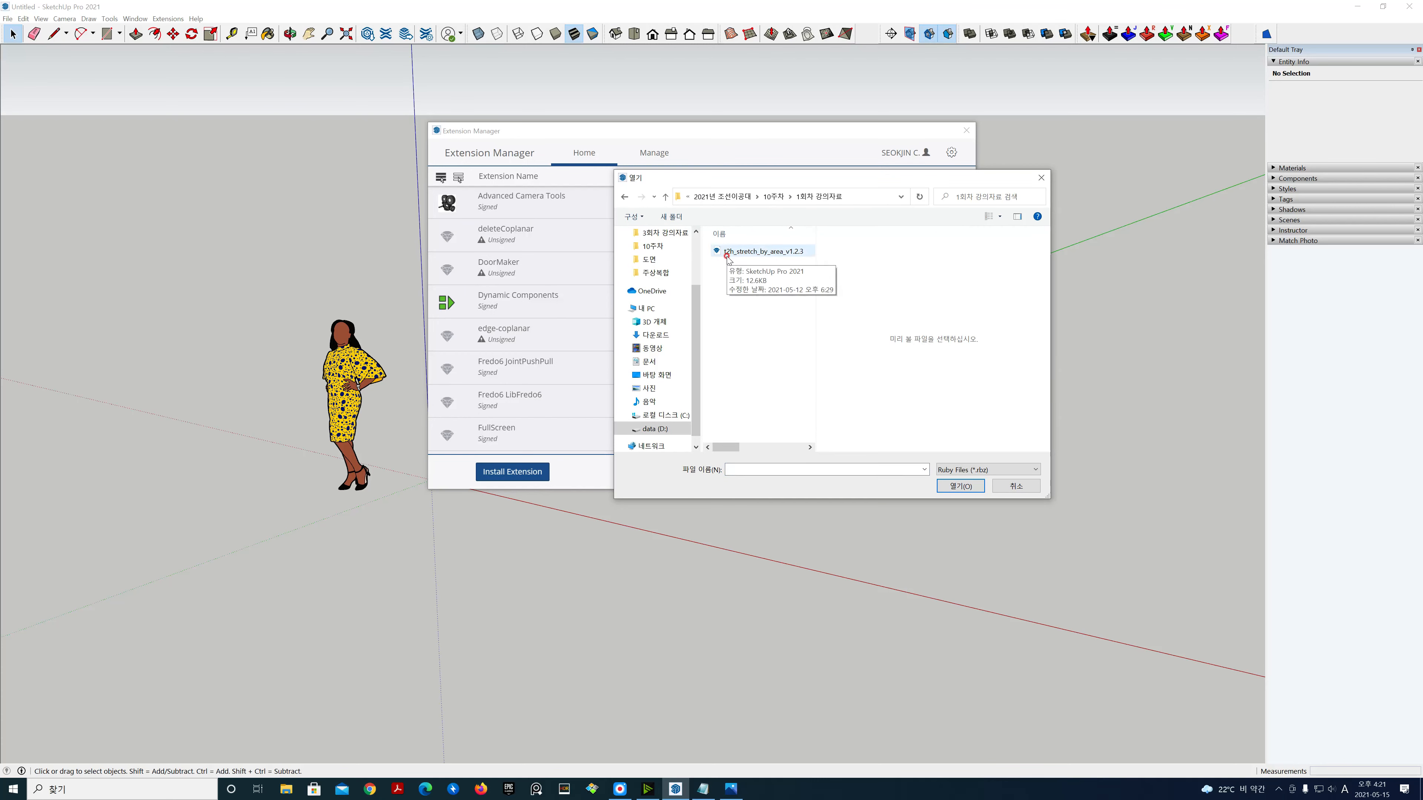
click(775, 254)
click(960, 486)
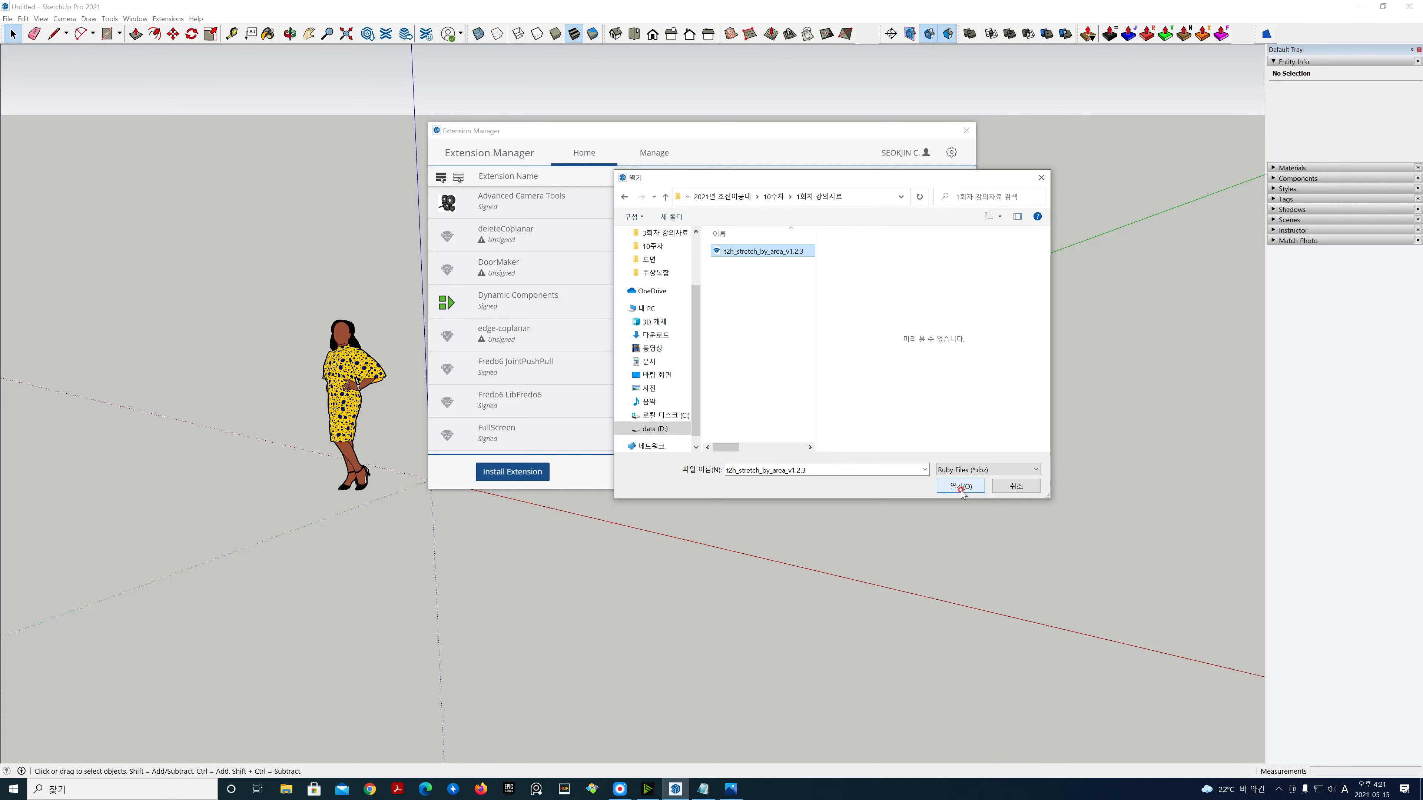
click(1016, 486)
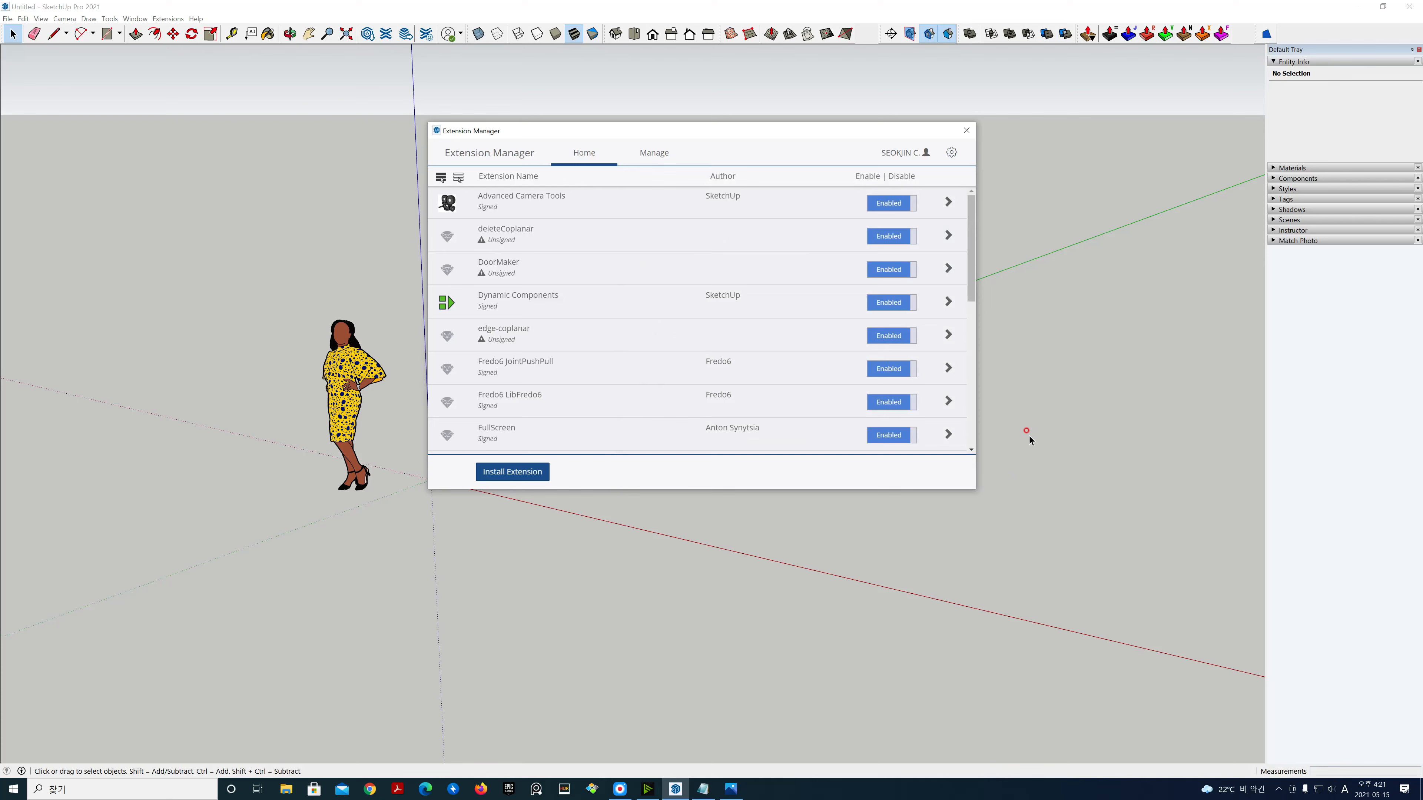
click(967, 130)
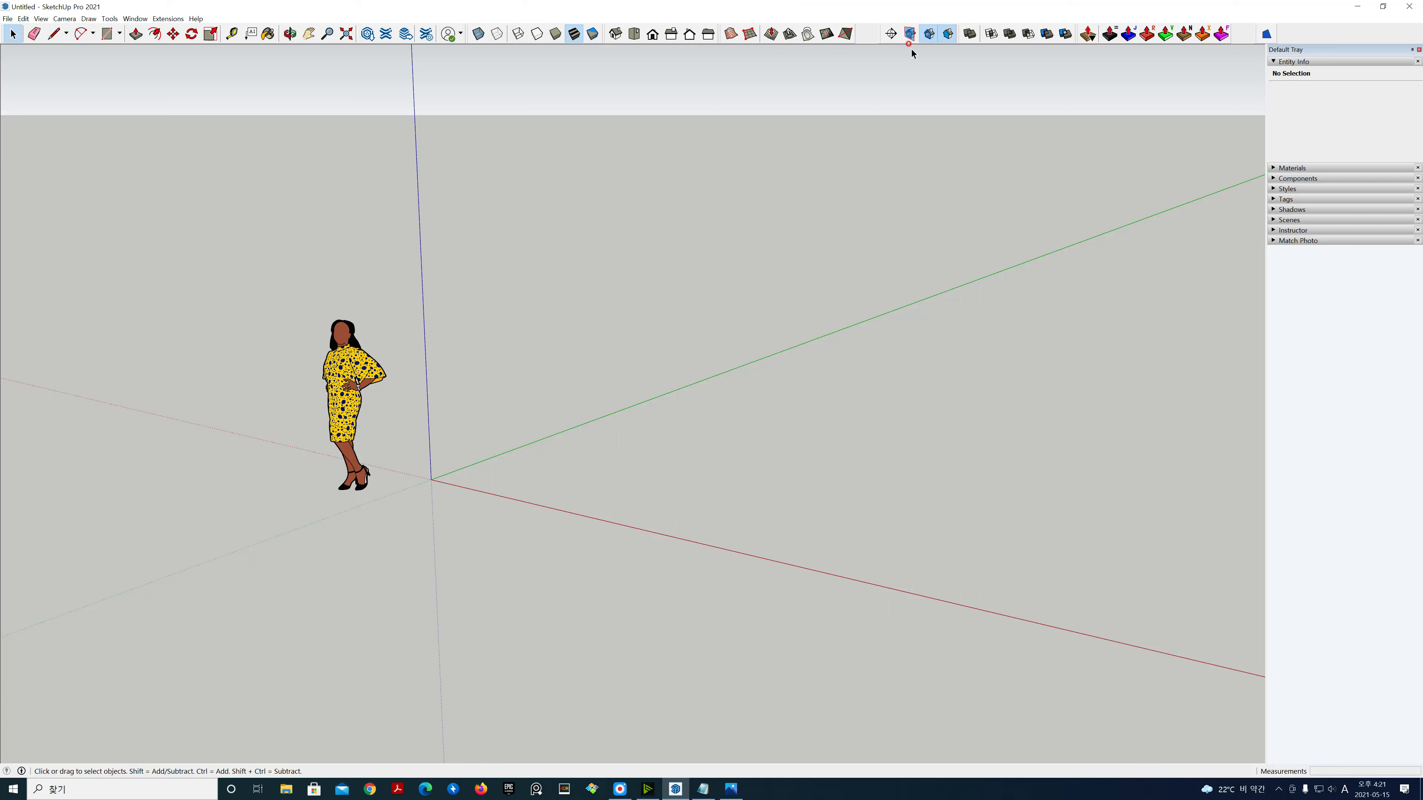
Step: Show the T2H_STRETCH_BY_AREA toolbar and dock it in the toolbar row beside the Section tools
right_click(1313, 33)
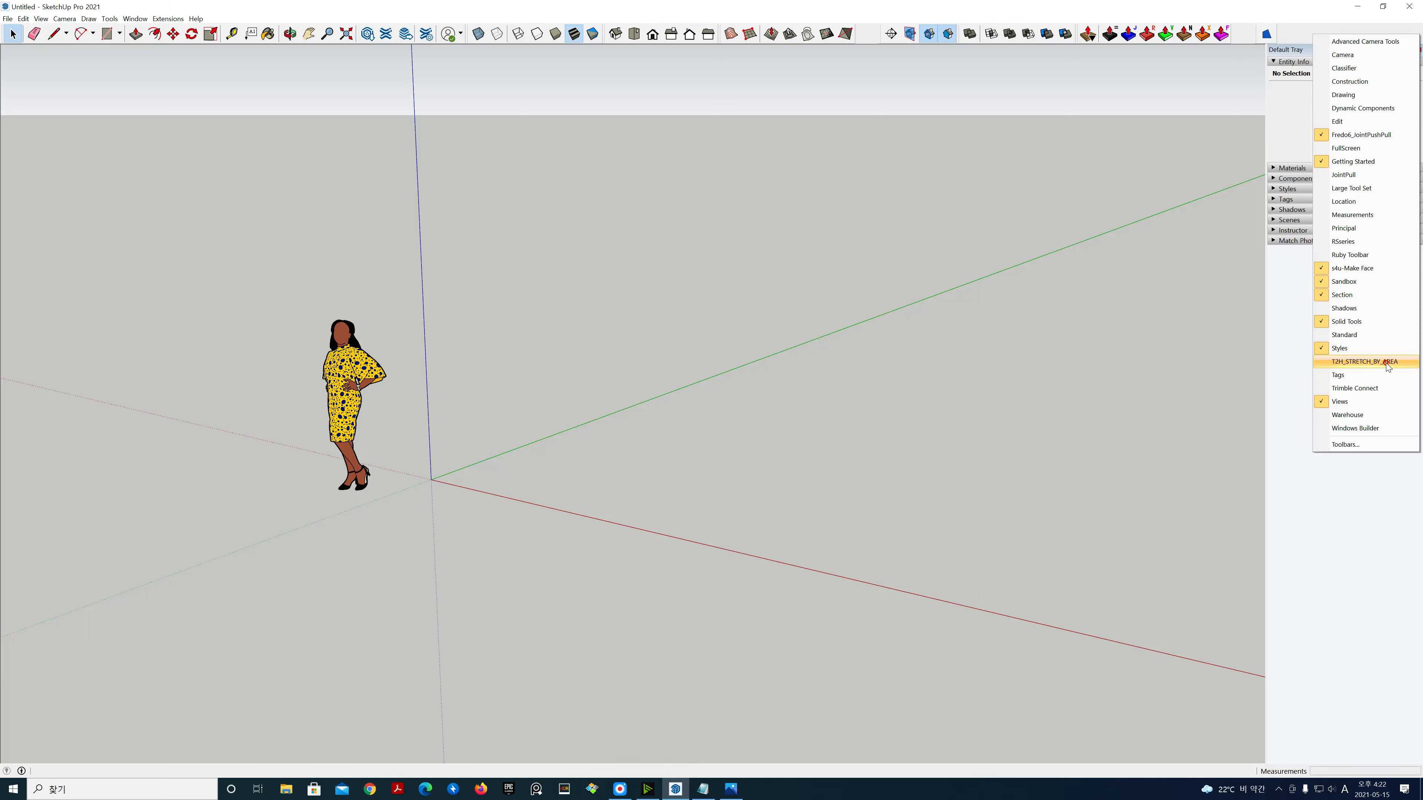
click(1372, 363)
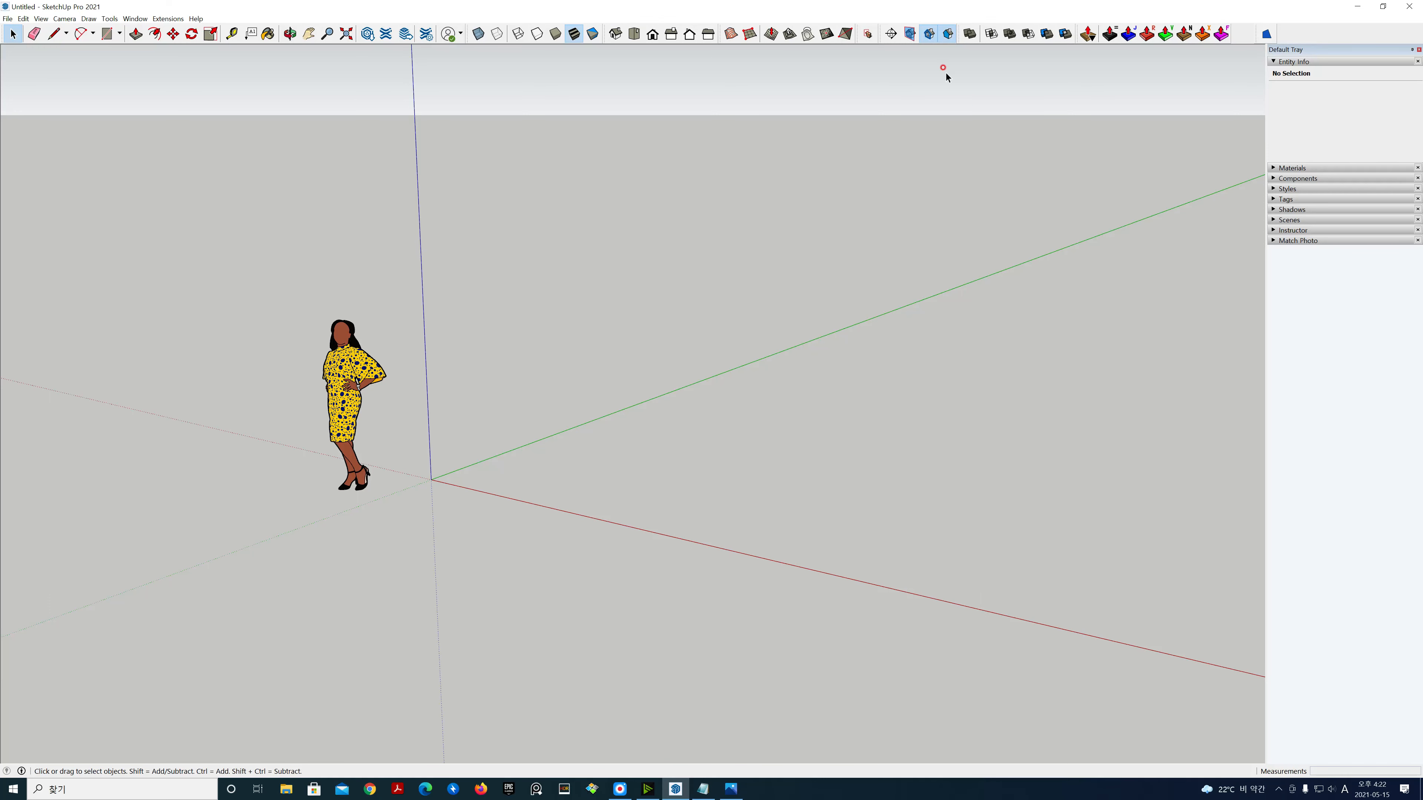
drag(858, 29, 843, 191)
drag(833, 199, 788, 196)
drag(844, 181, 868, 36)
Step: Open File Explorer again at D: > 2021년 조선이공대 > 10주차 > 1회차 강의자료
click(287, 789)
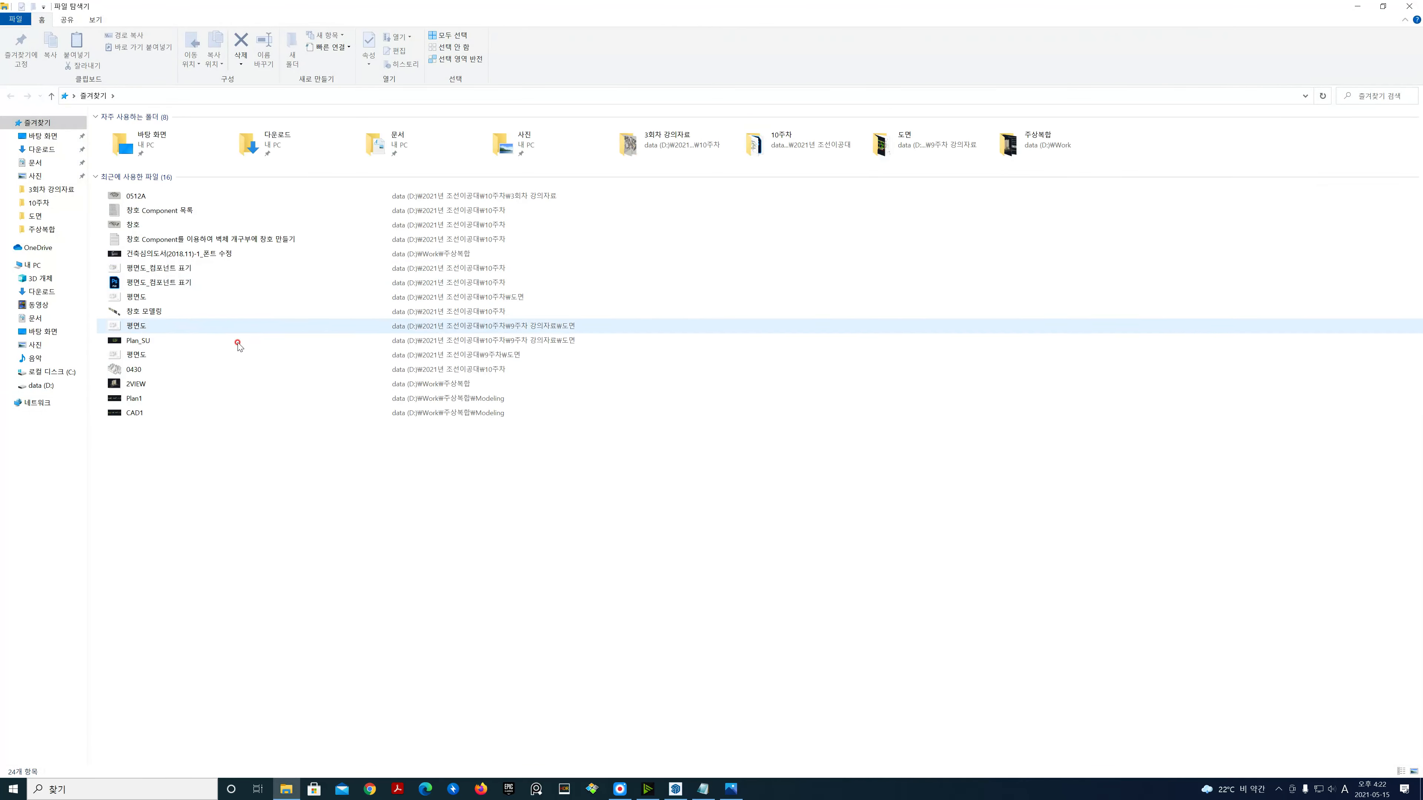
click(35, 386)
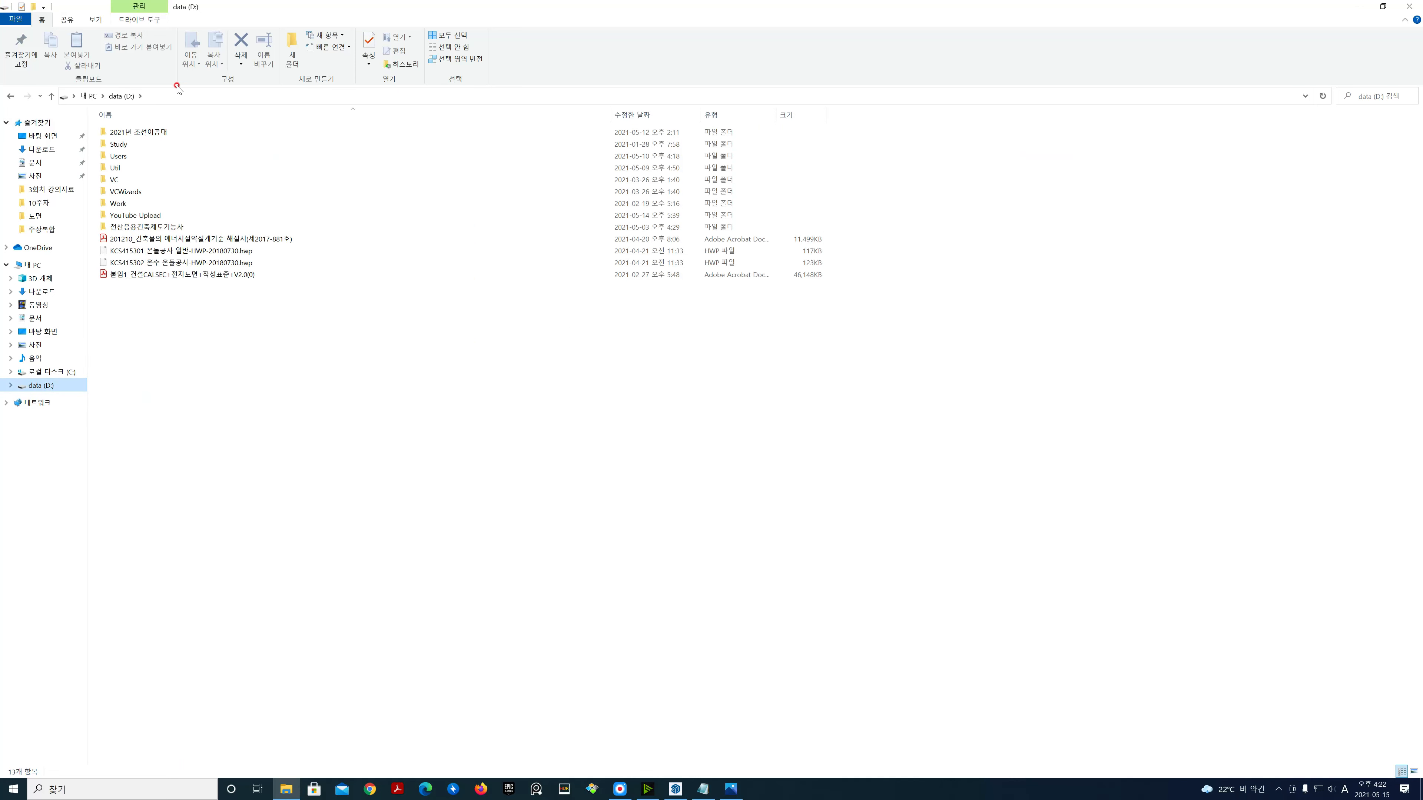
double_click(181, 132)
double_click(181, 227)
double_click(176, 133)
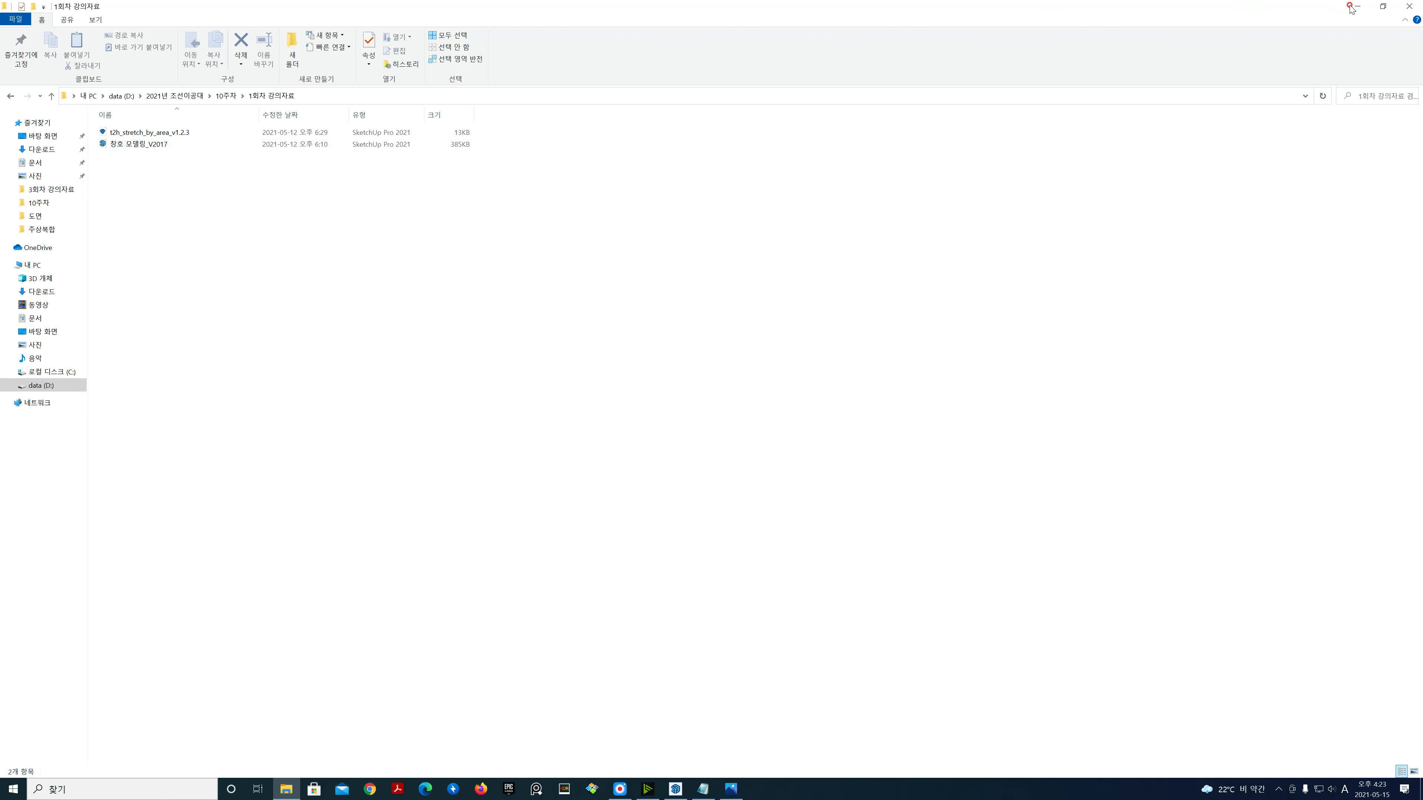
Step: Close File Explorer and preview the 창호 모델링_V2017 model in the 10주차 > 1회차 강의자료 folder without opening it
click(1407, 8)
click(8, 20)
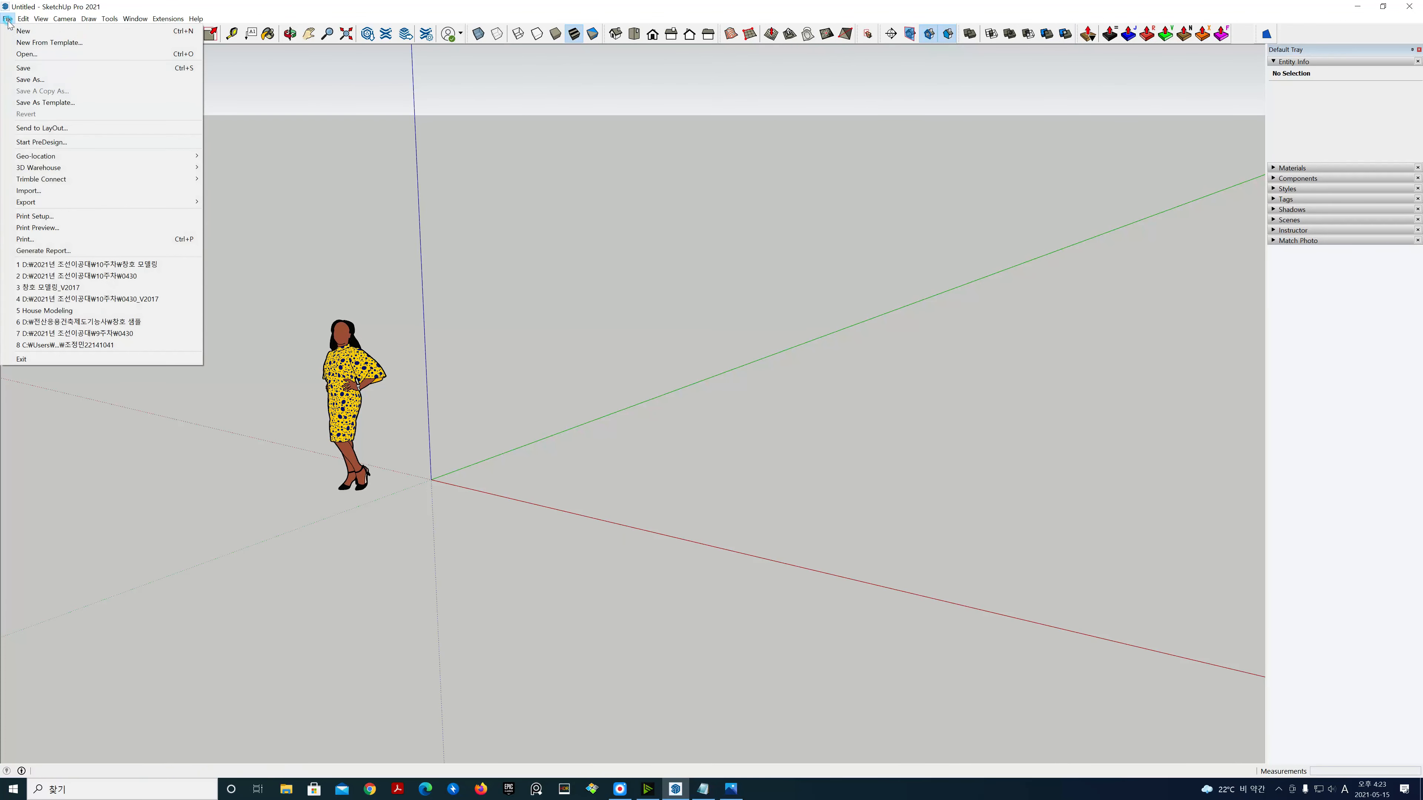
click(25, 54)
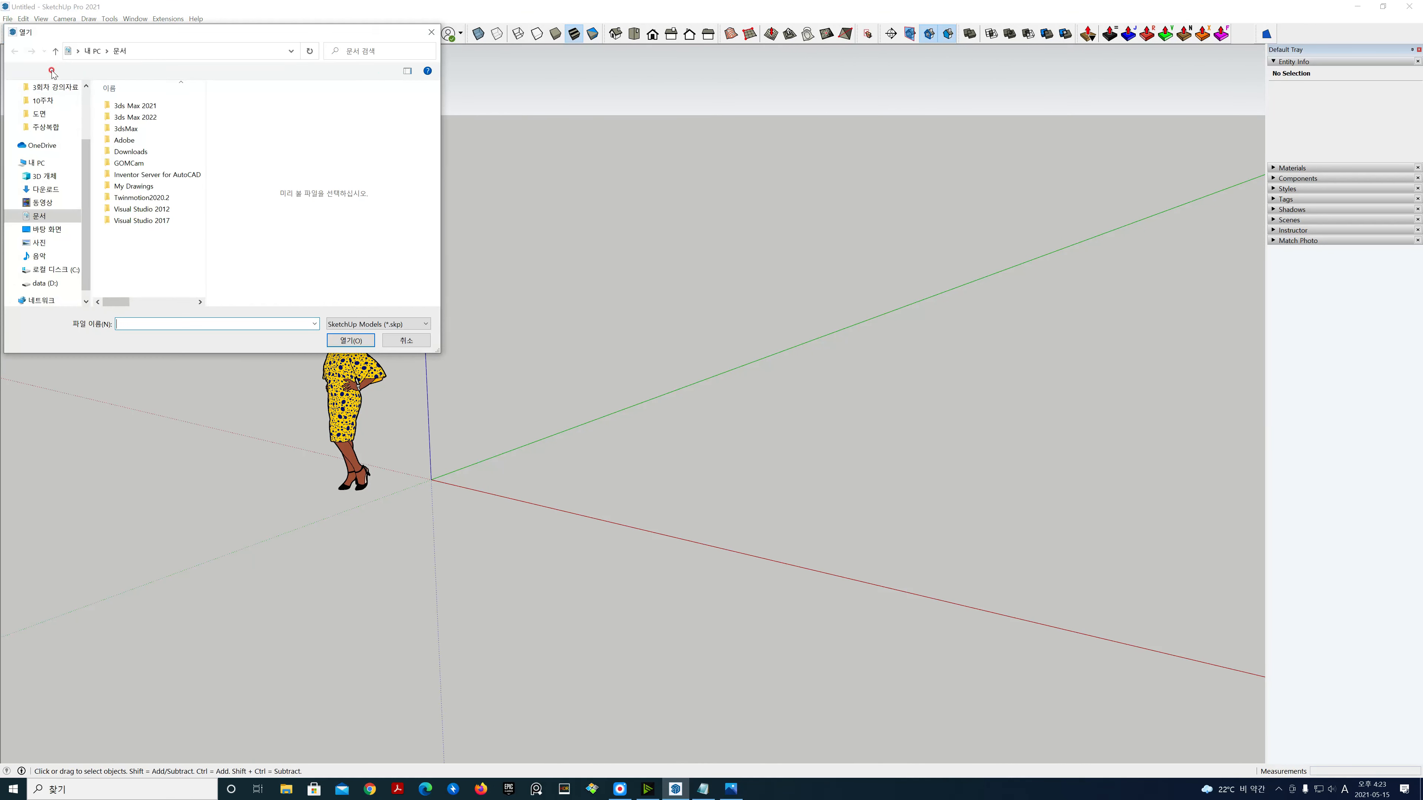
click(45, 283)
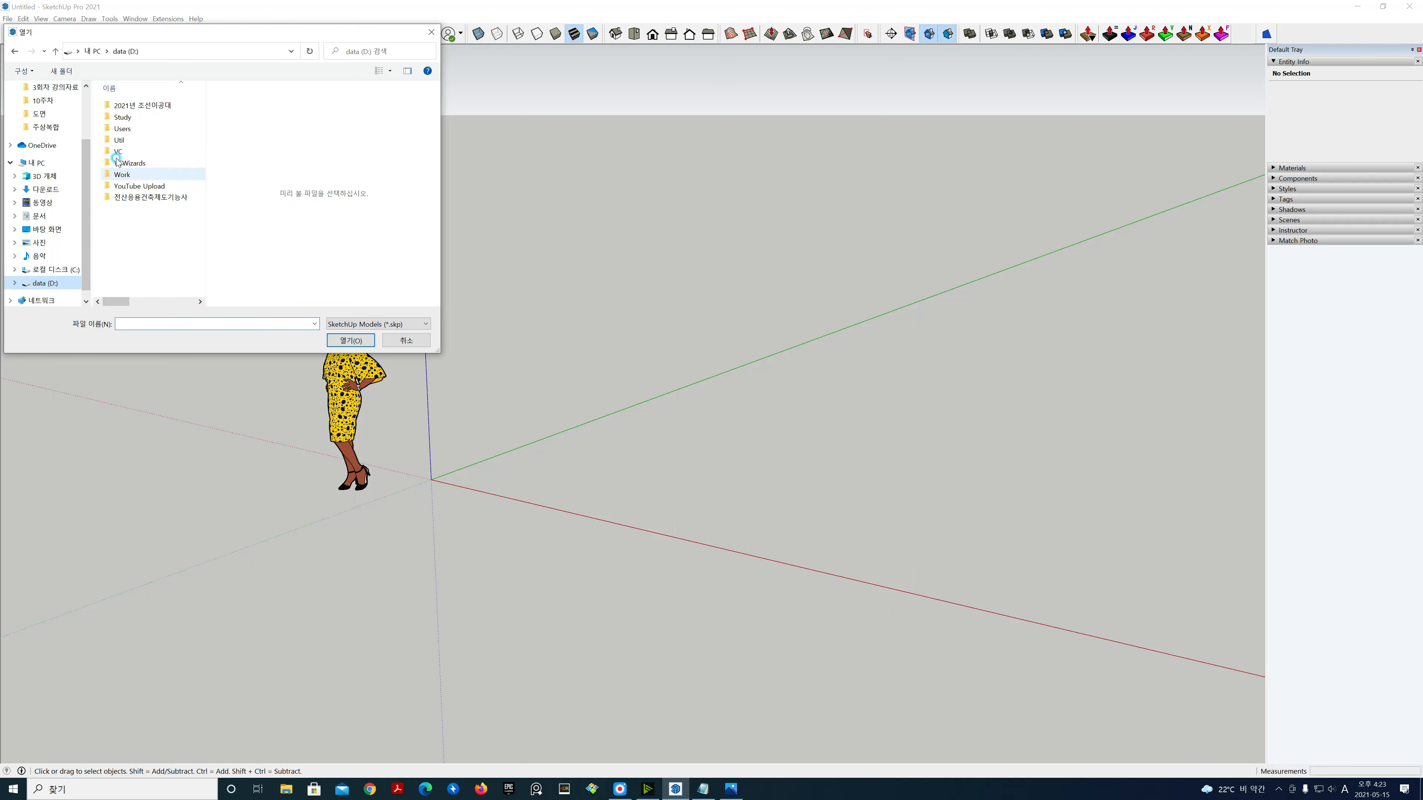
double_click(150, 106)
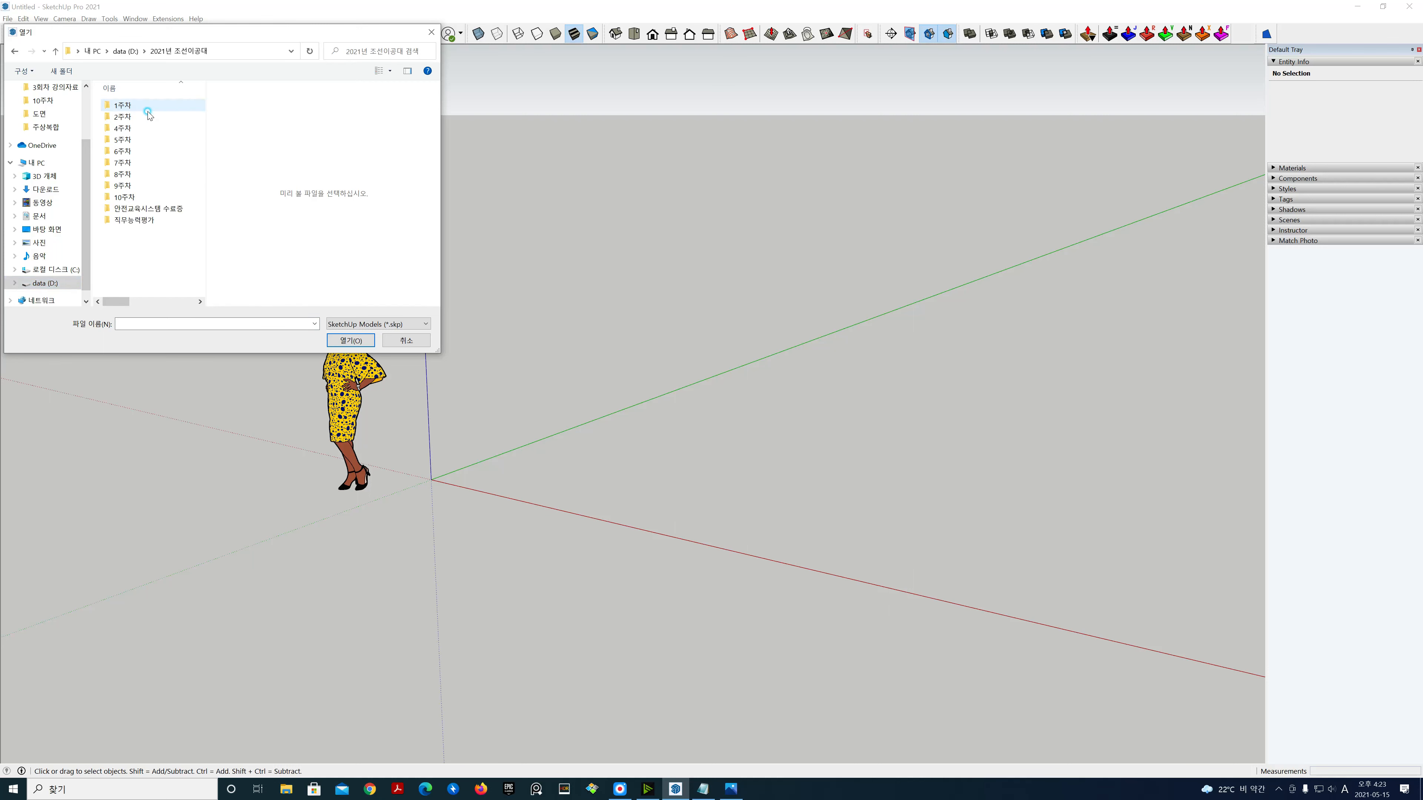
double_click(130, 198)
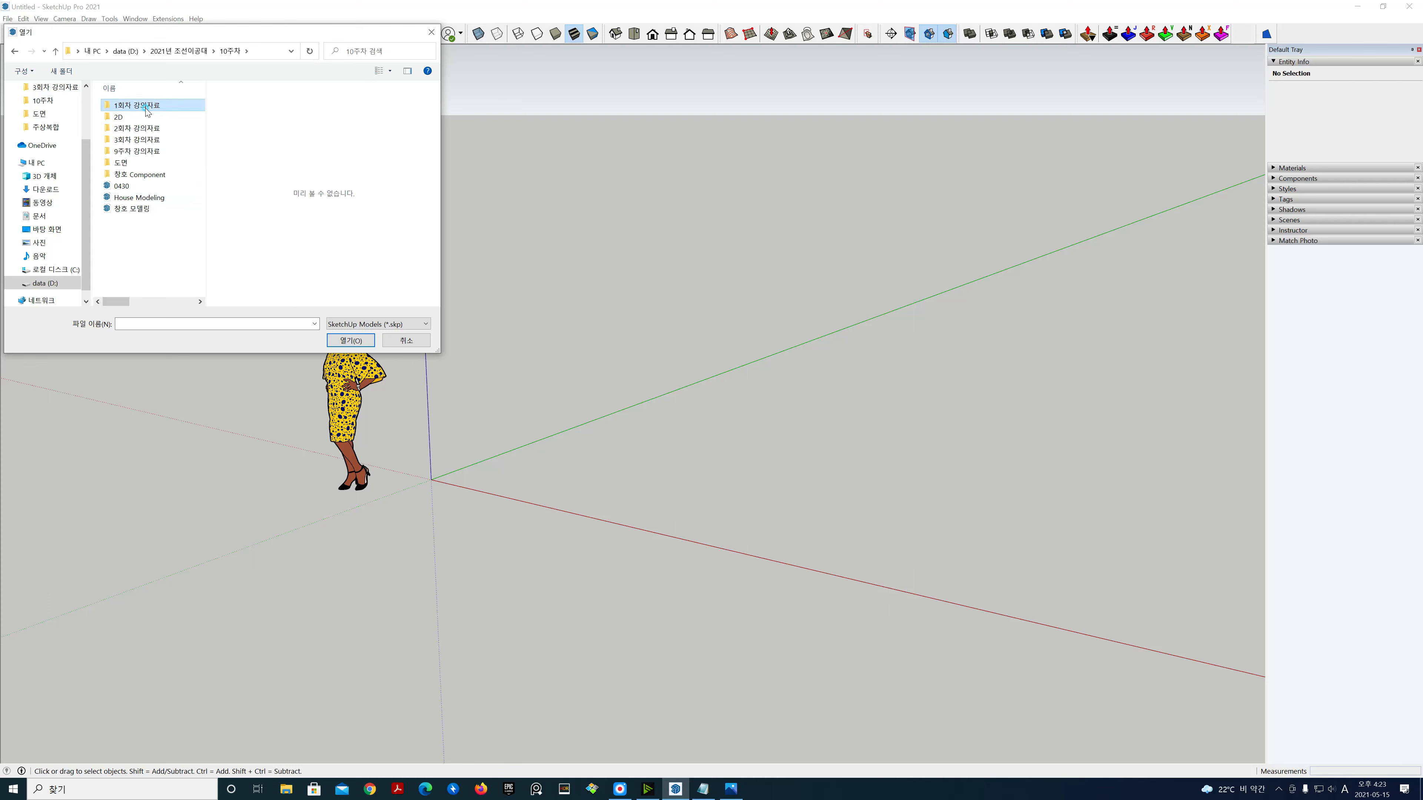
double_click(141, 107)
click(141, 107)
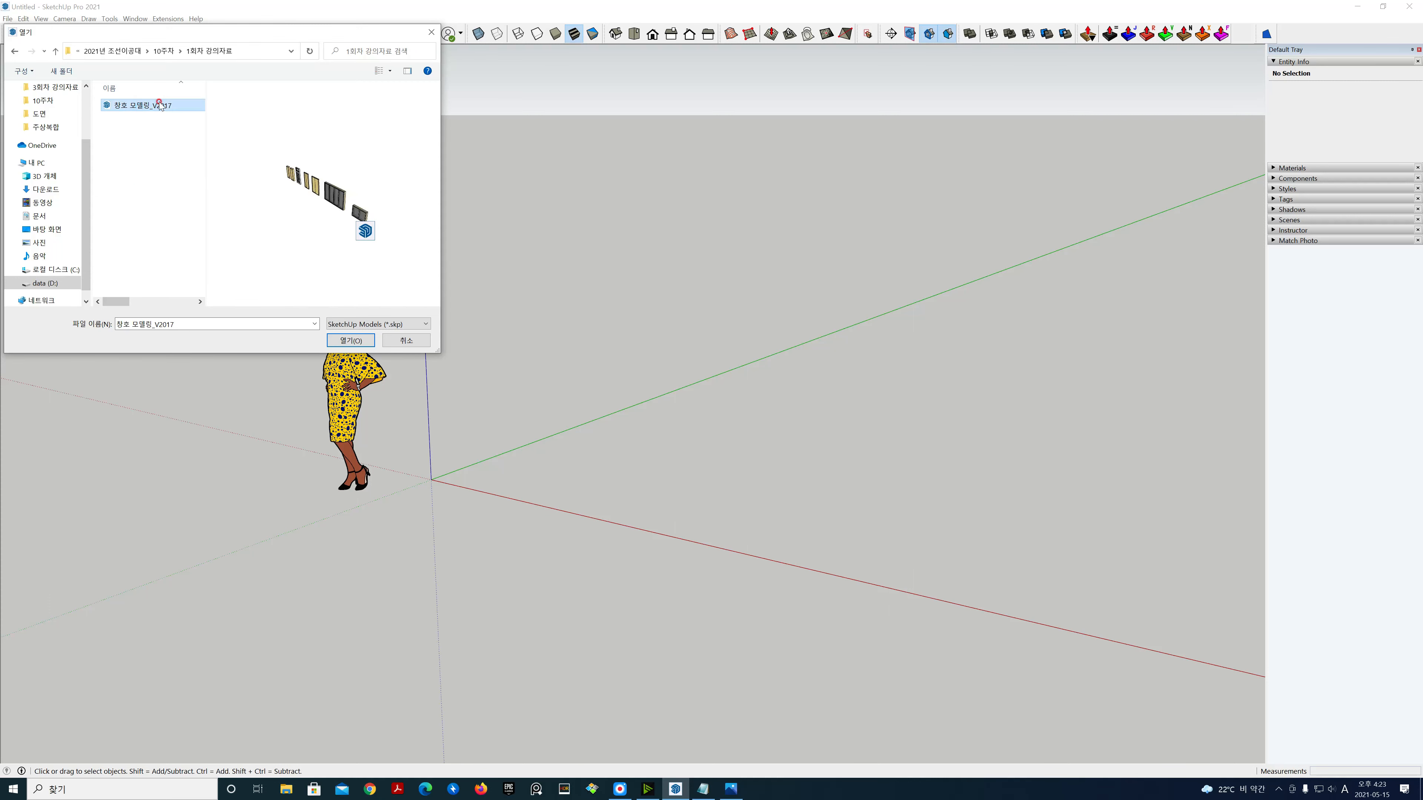
click(407, 340)
Step: Open the 창호 모델링 model from D: > 2021년 조선이공대 > 10주차
click(7, 18)
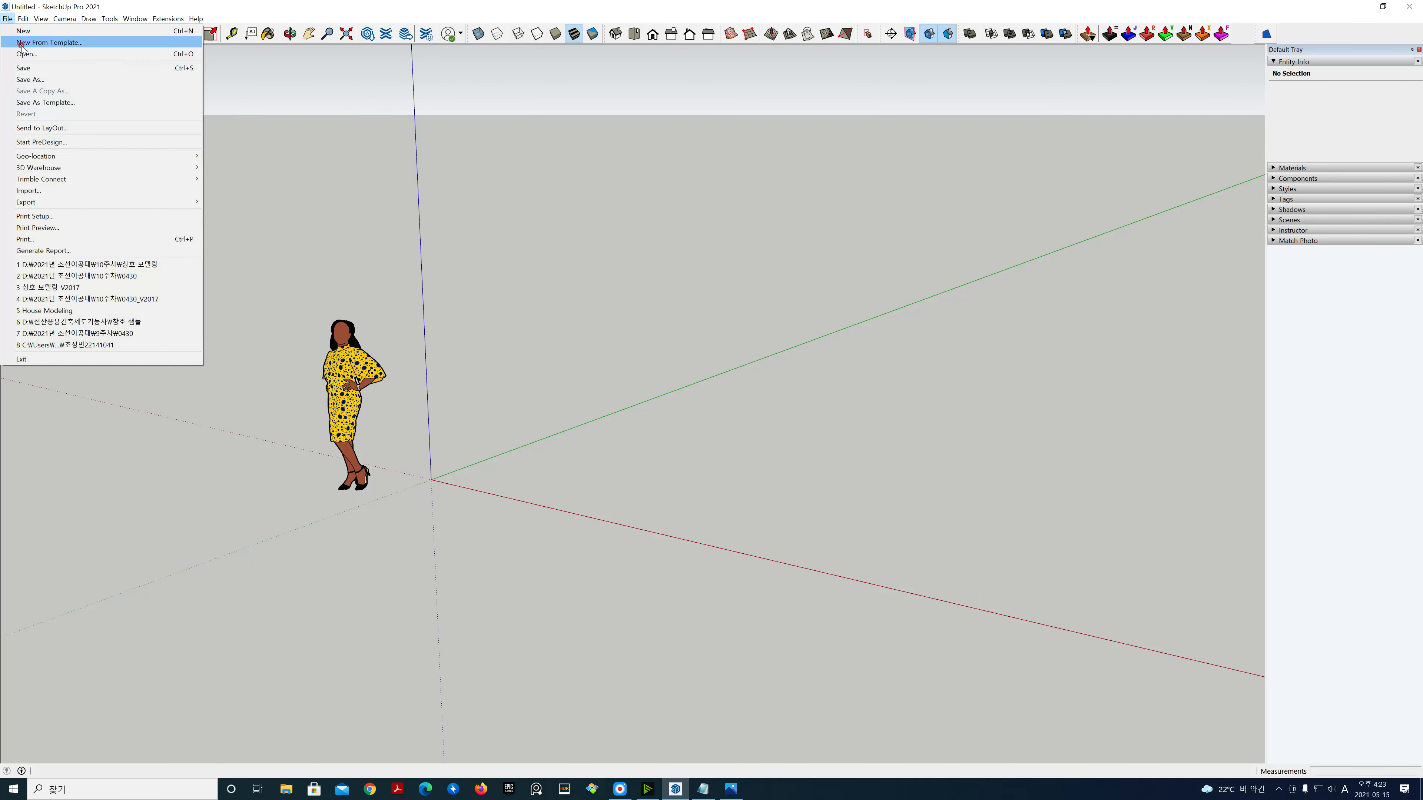
click(25, 56)
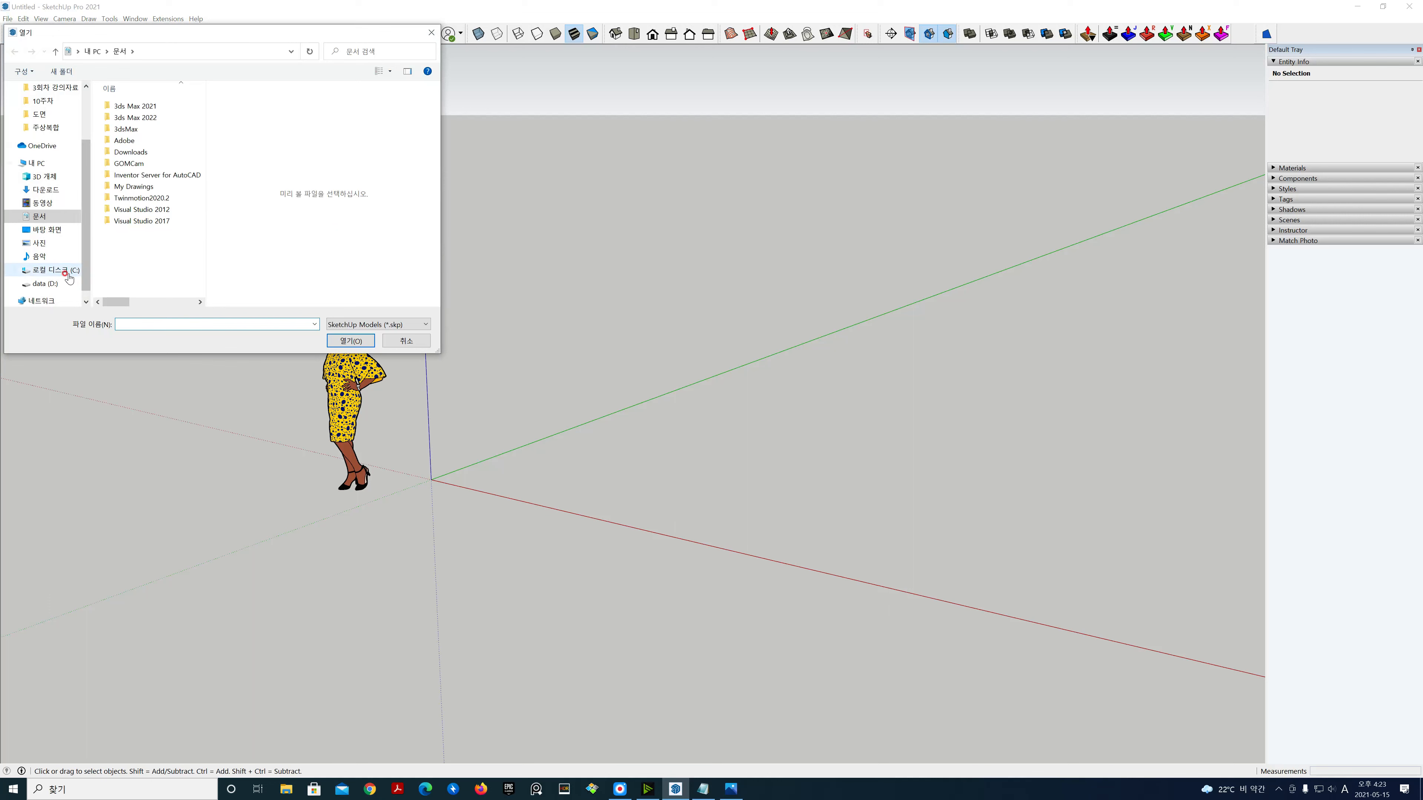
click(49, 285)
click(199, 107)
double_click(199, 107)
click(180, 200)
double_click(180, 199)
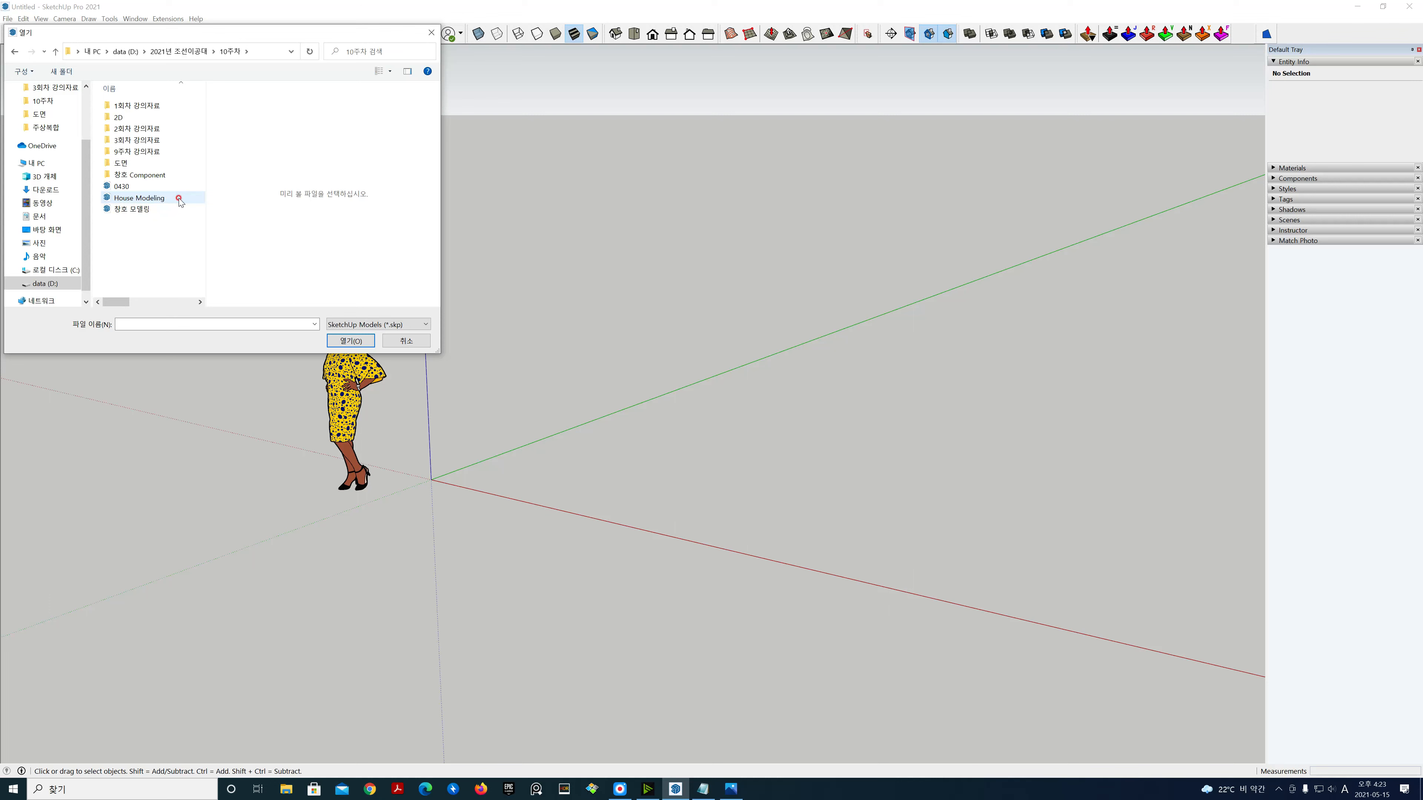
click(174, 187)
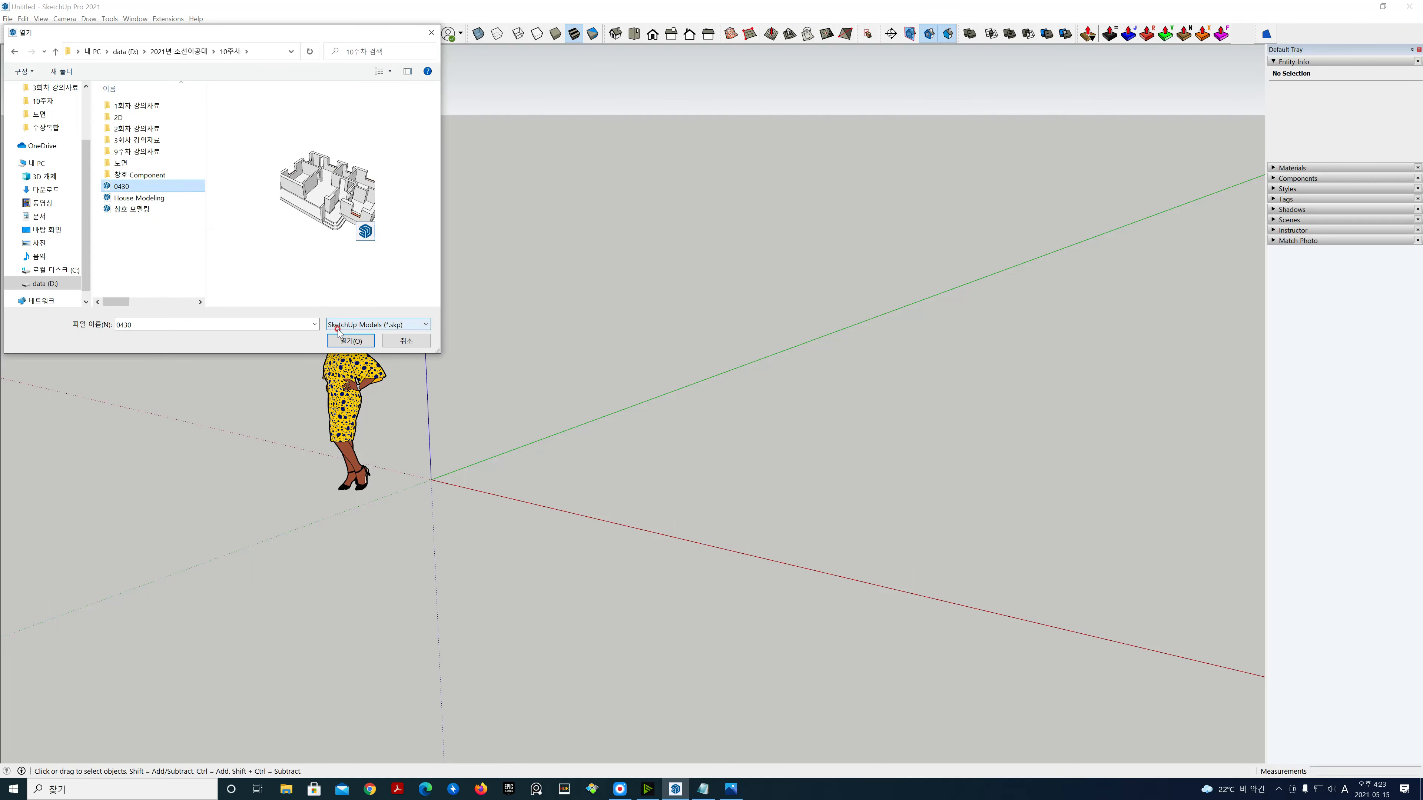
click(146, 211)
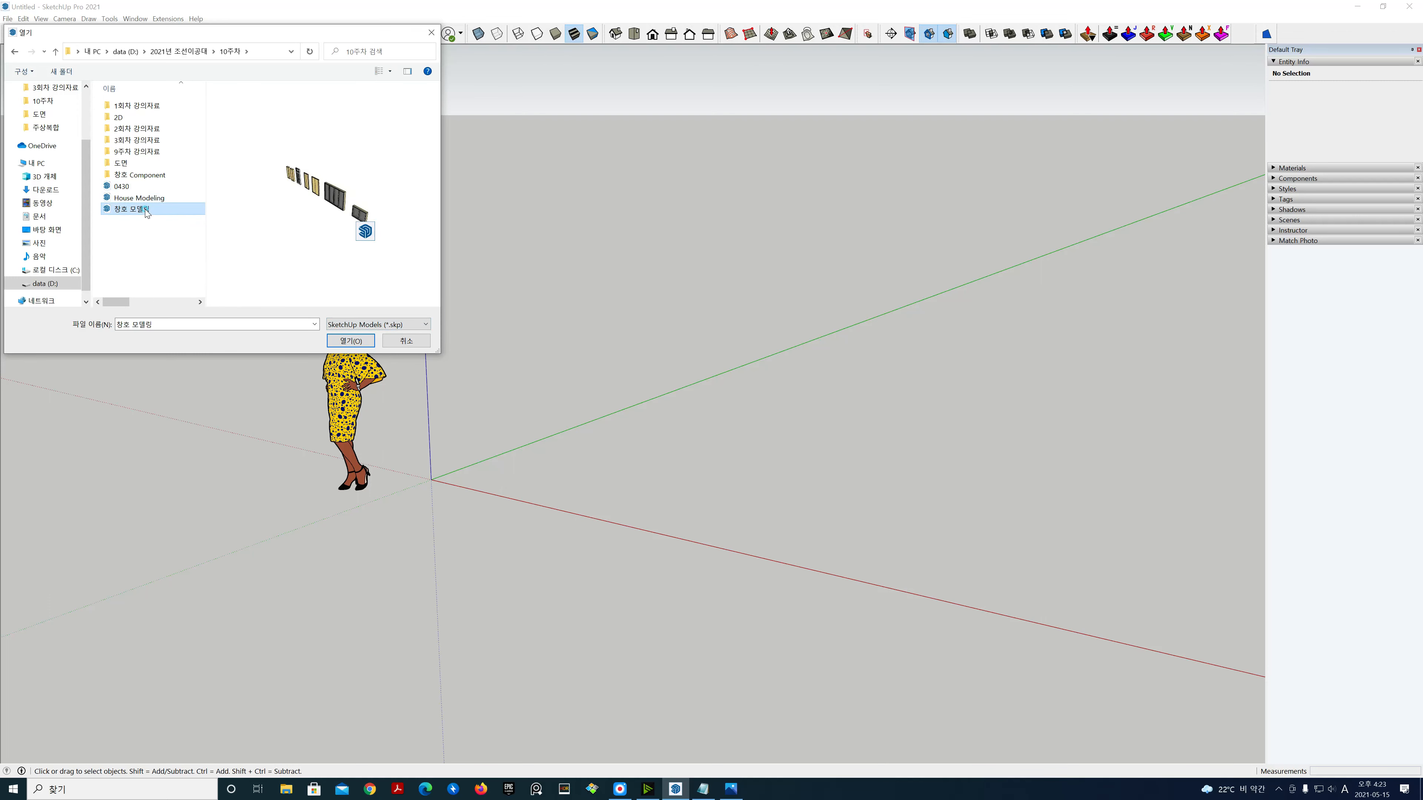
click(348, 342)
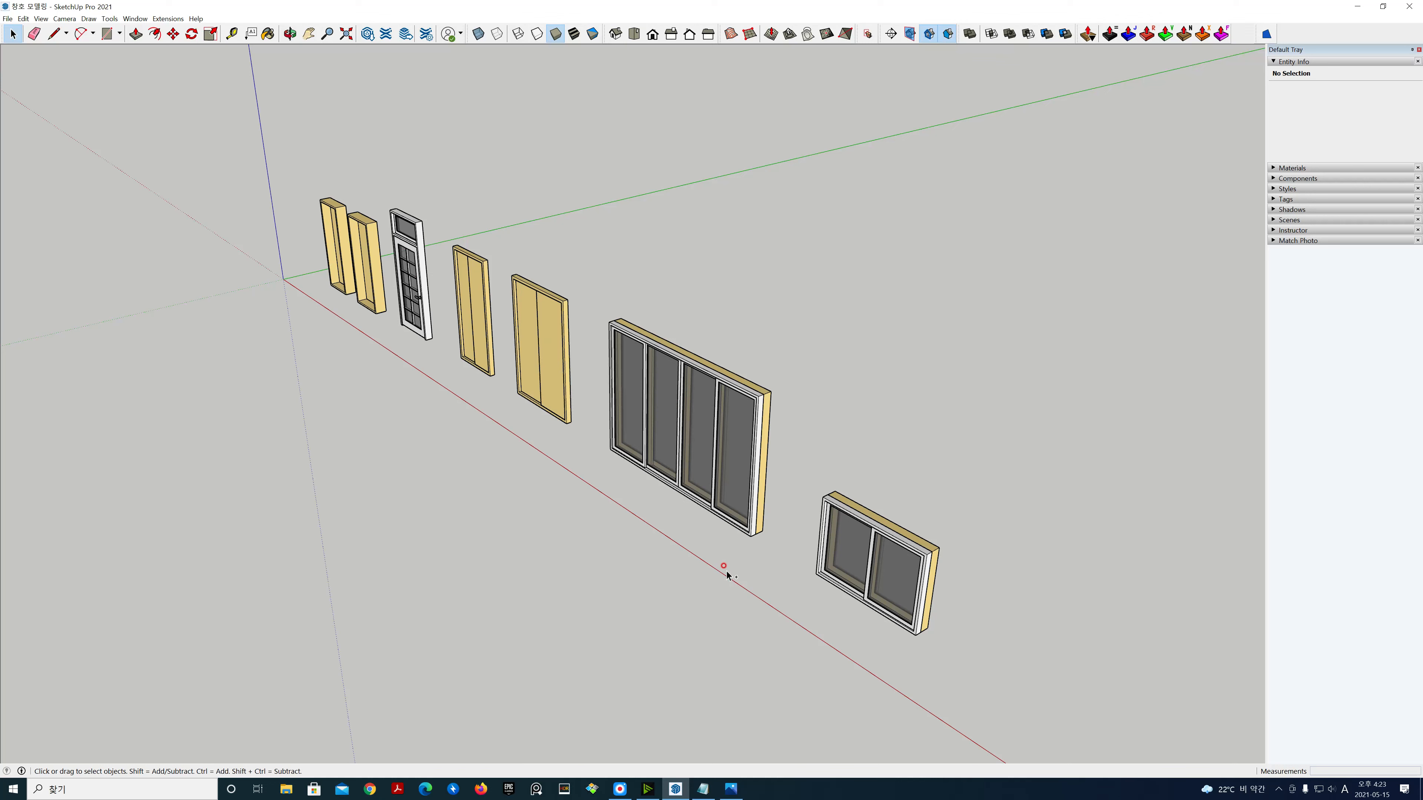
Step: Examine the row of door and window models, from the narrow wooden door frames to the two-pane window
middle_drag(788, 470, 767, 525)
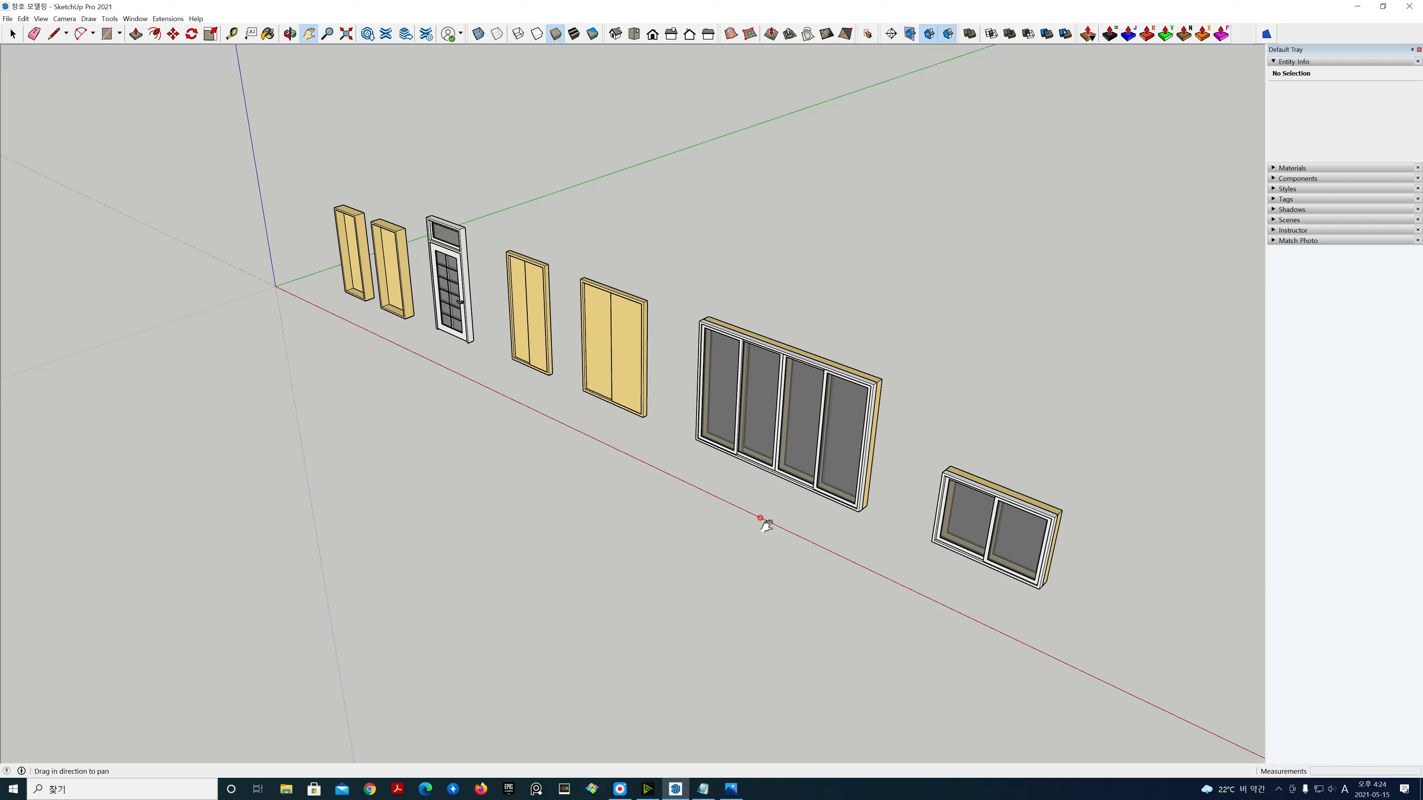
shift+middle_drag(767, 525, 766, 526)
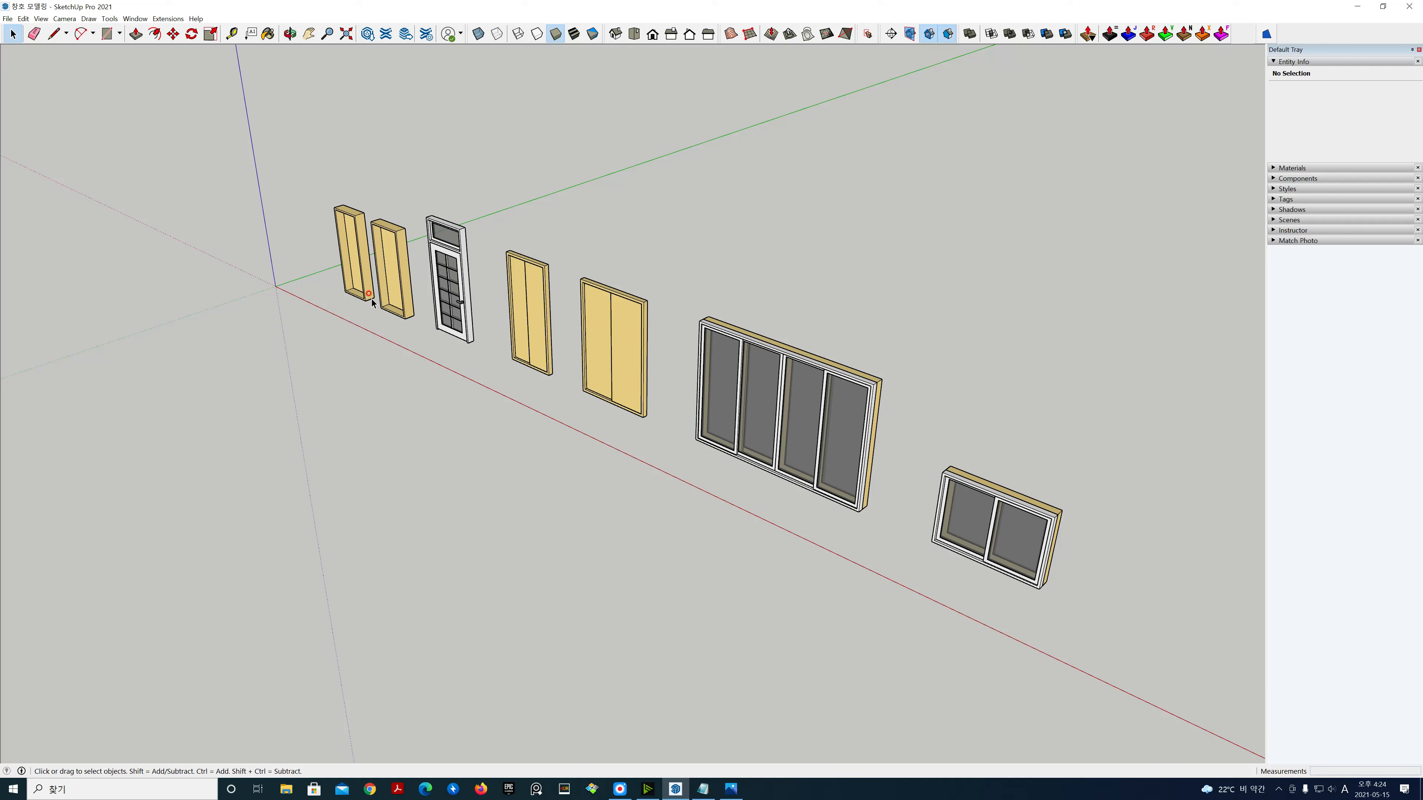
click(394, 303)
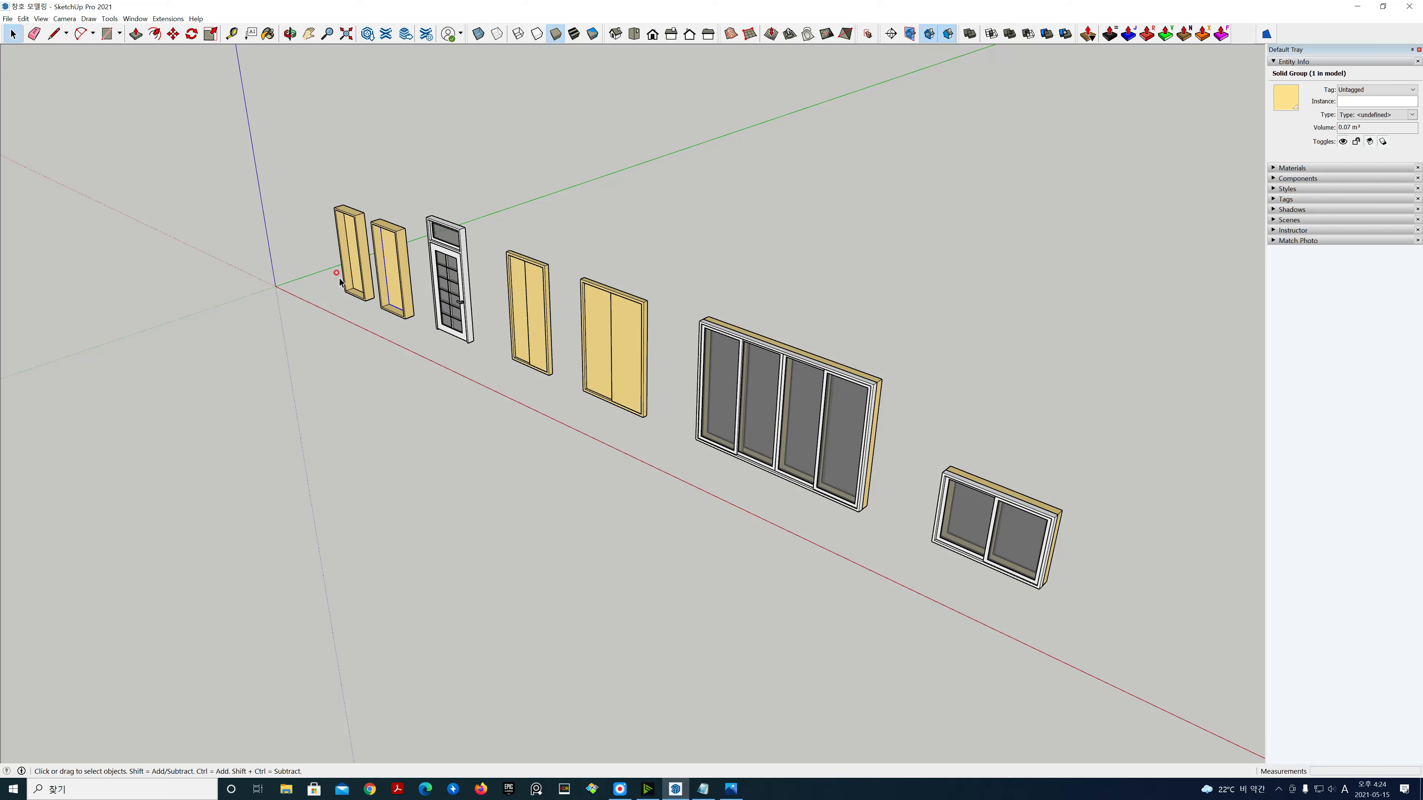
click(361, 282)
click(439, 330)
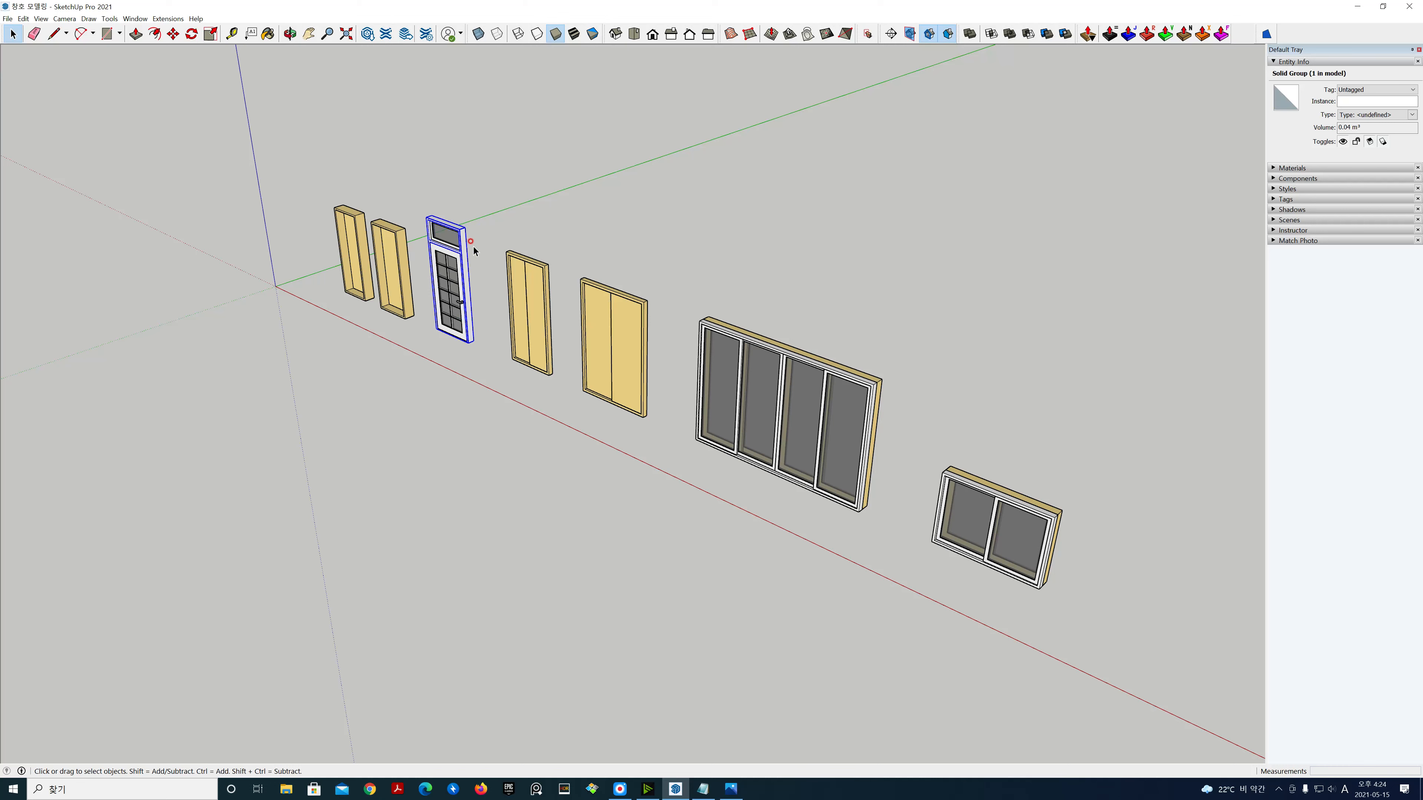
click(479, 276)
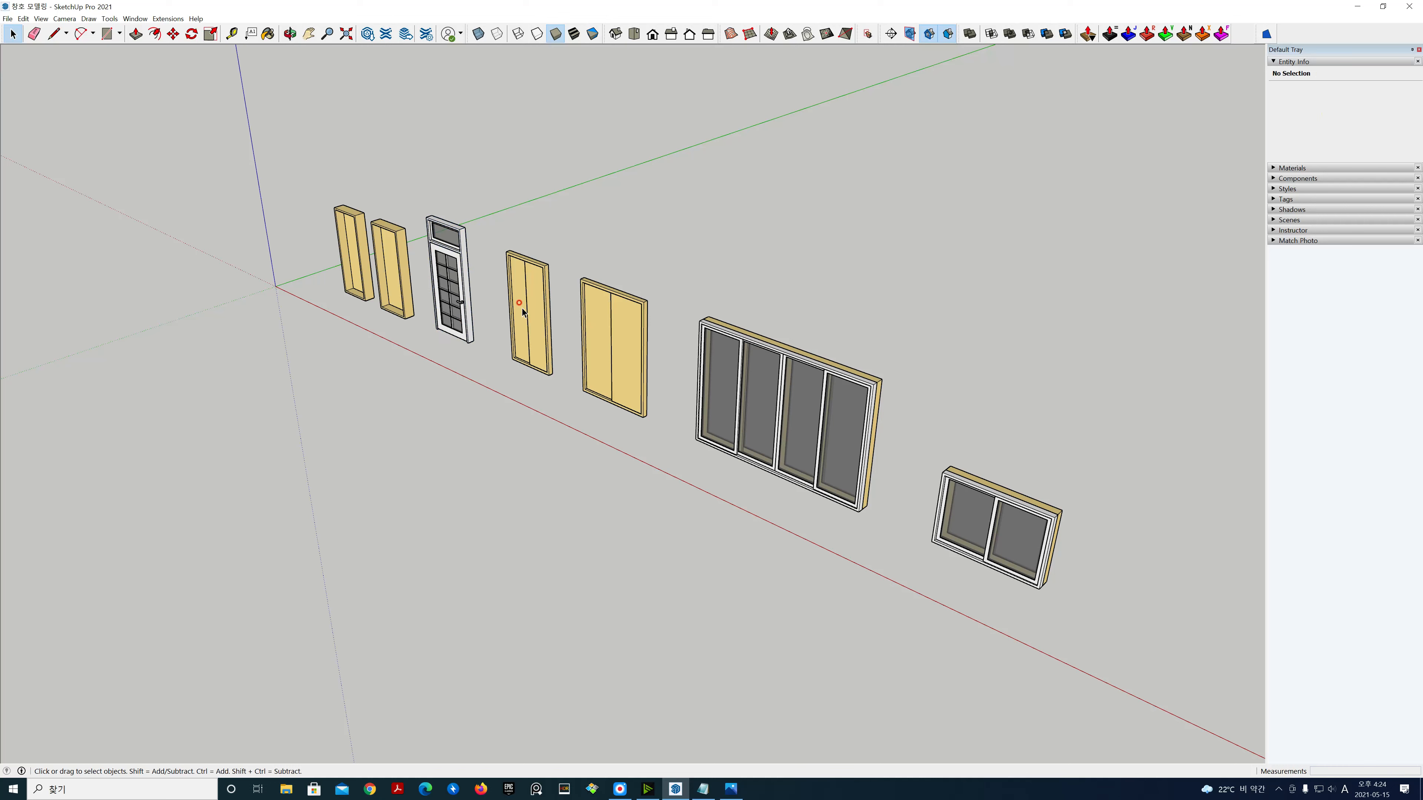
click(607, 336)
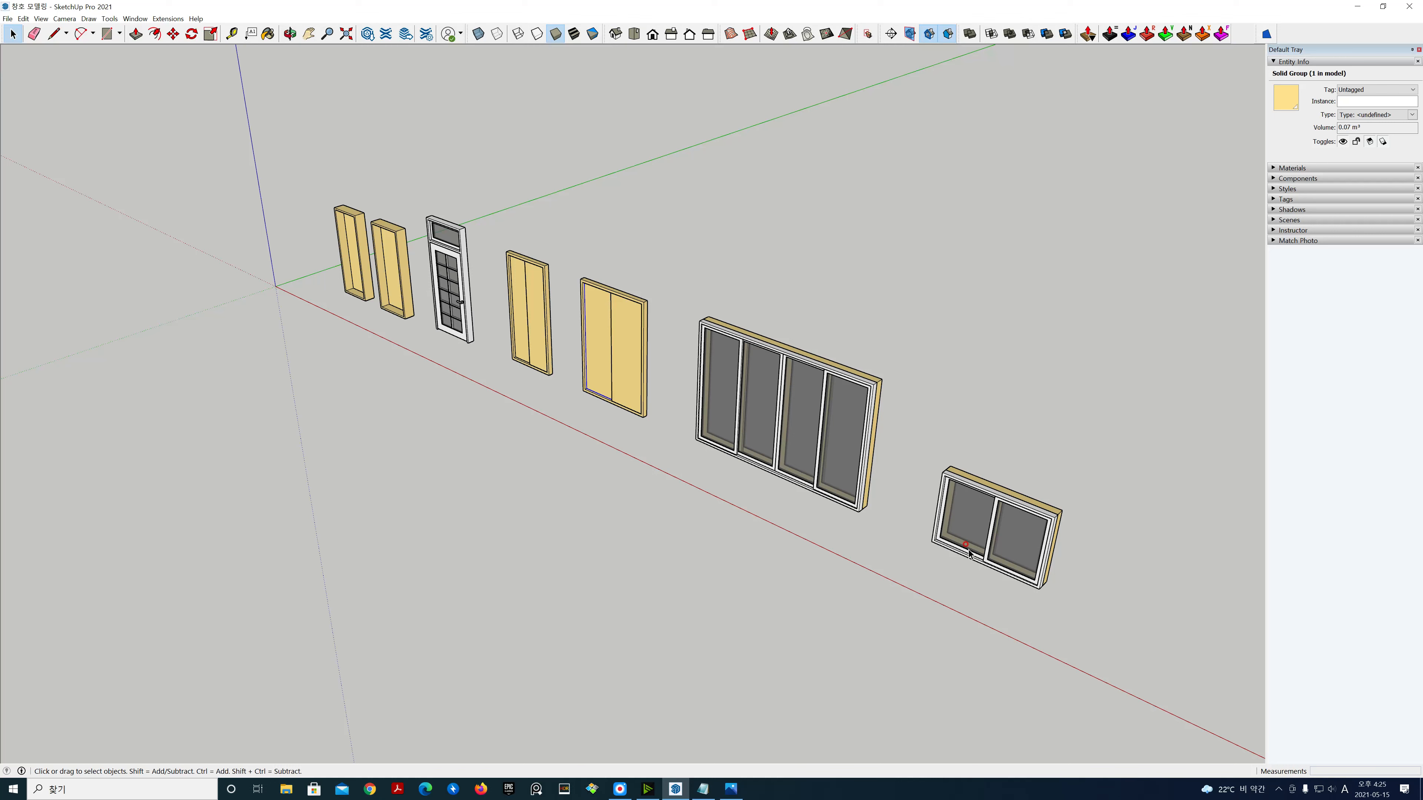
scroll(1005, 544, up, 1)
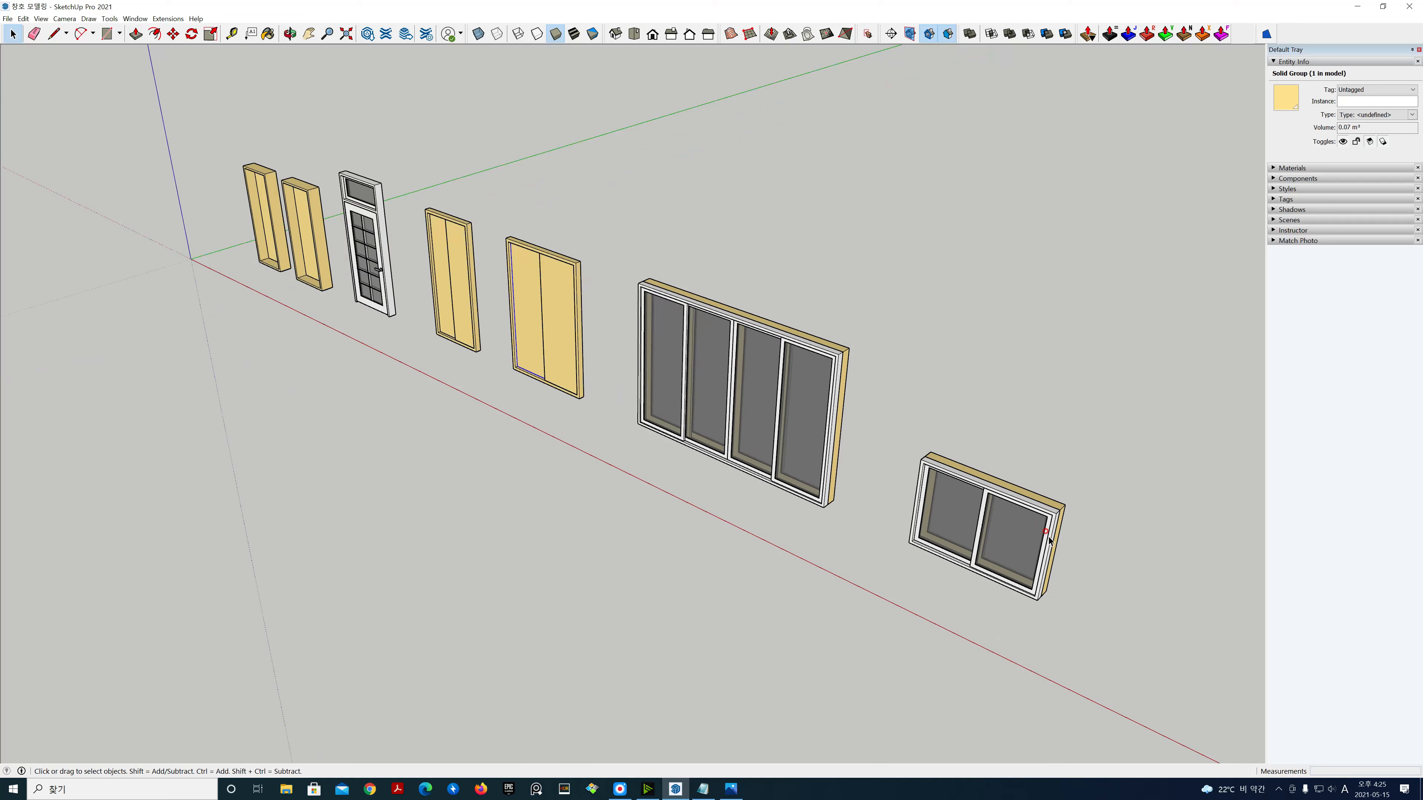
scroll(975, 488, down, 1)
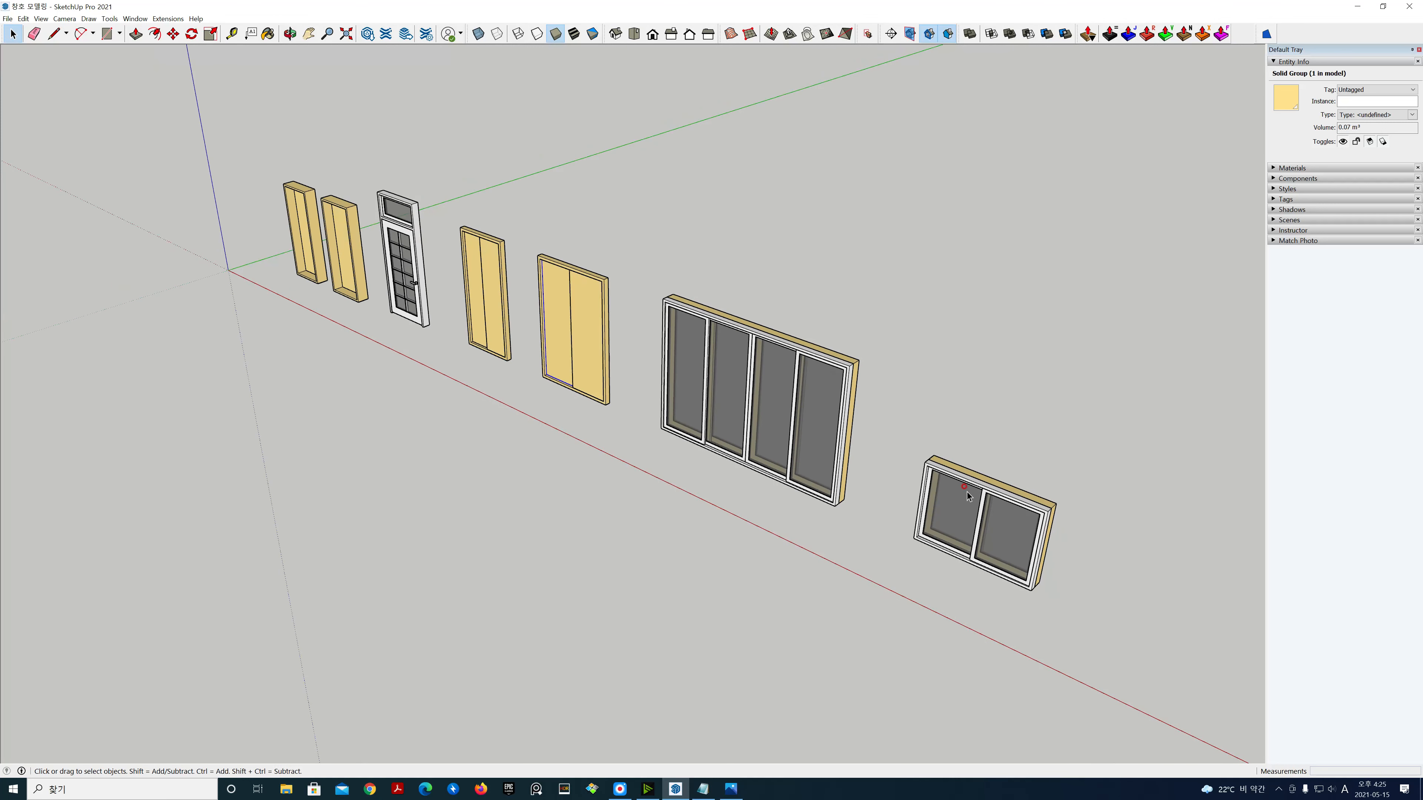
scroll(957, 492, down, 1)
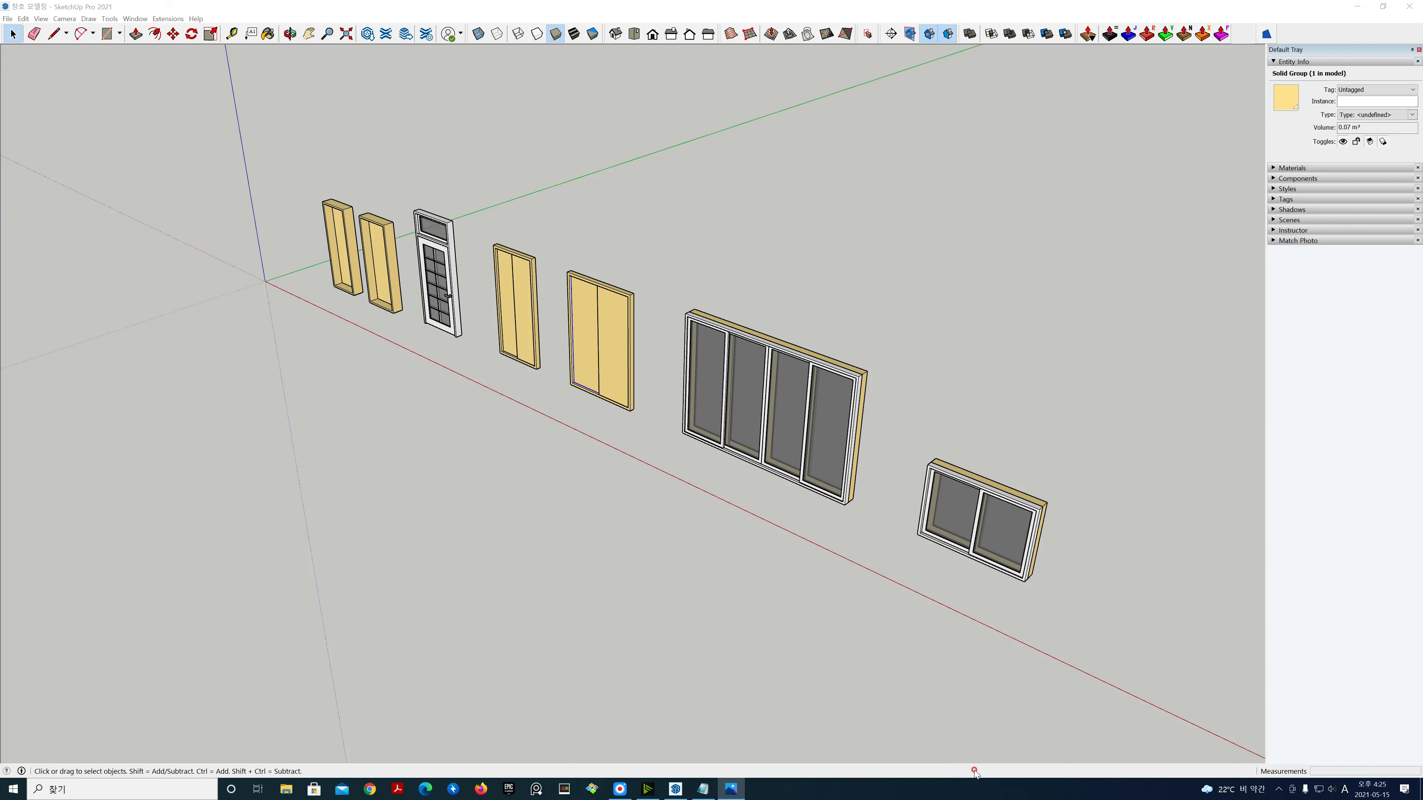
Step: Open the 0512A image from D: > 2021년 조선이공대 > 10주차 > 3회차 강의자료 in File Explorer
click(288, 790)
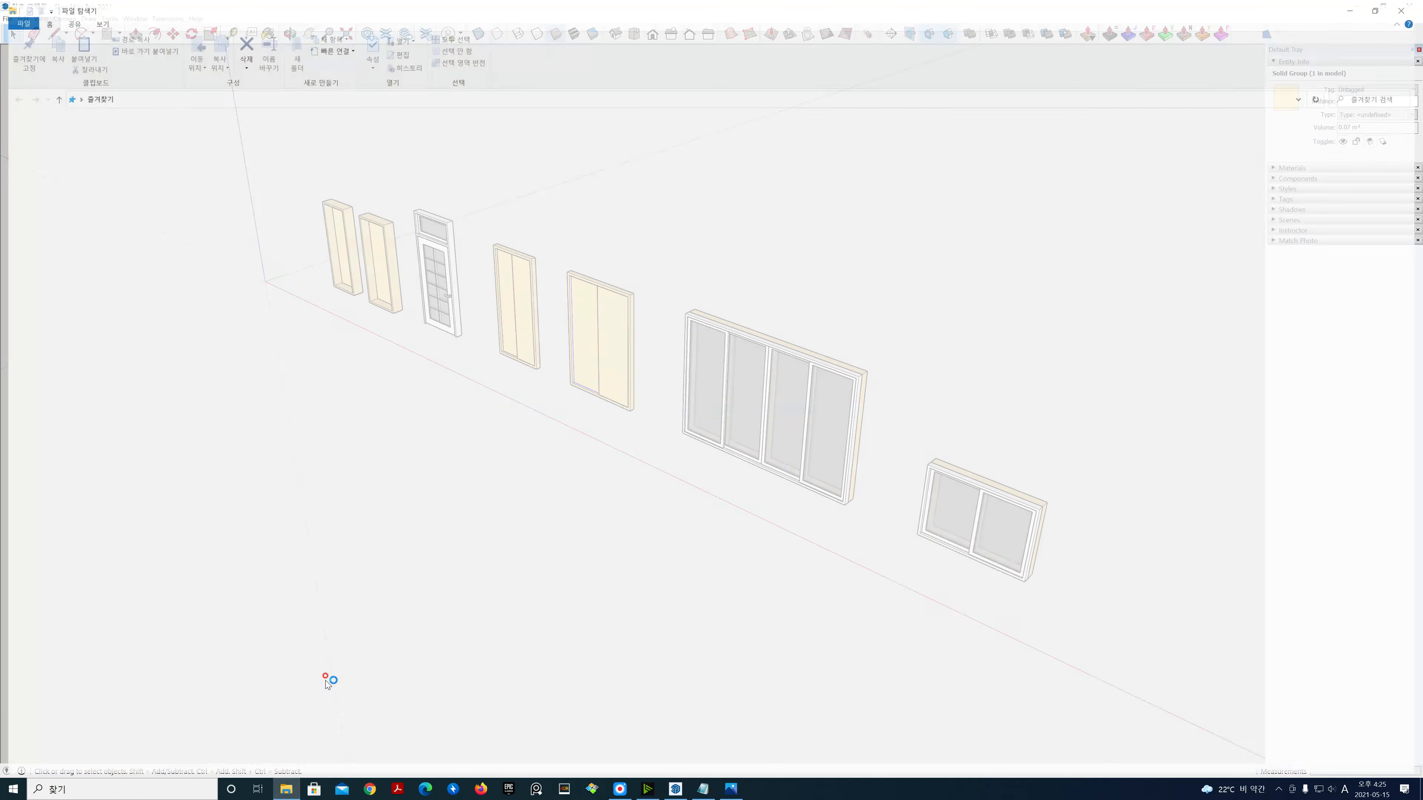
click(40, 386)
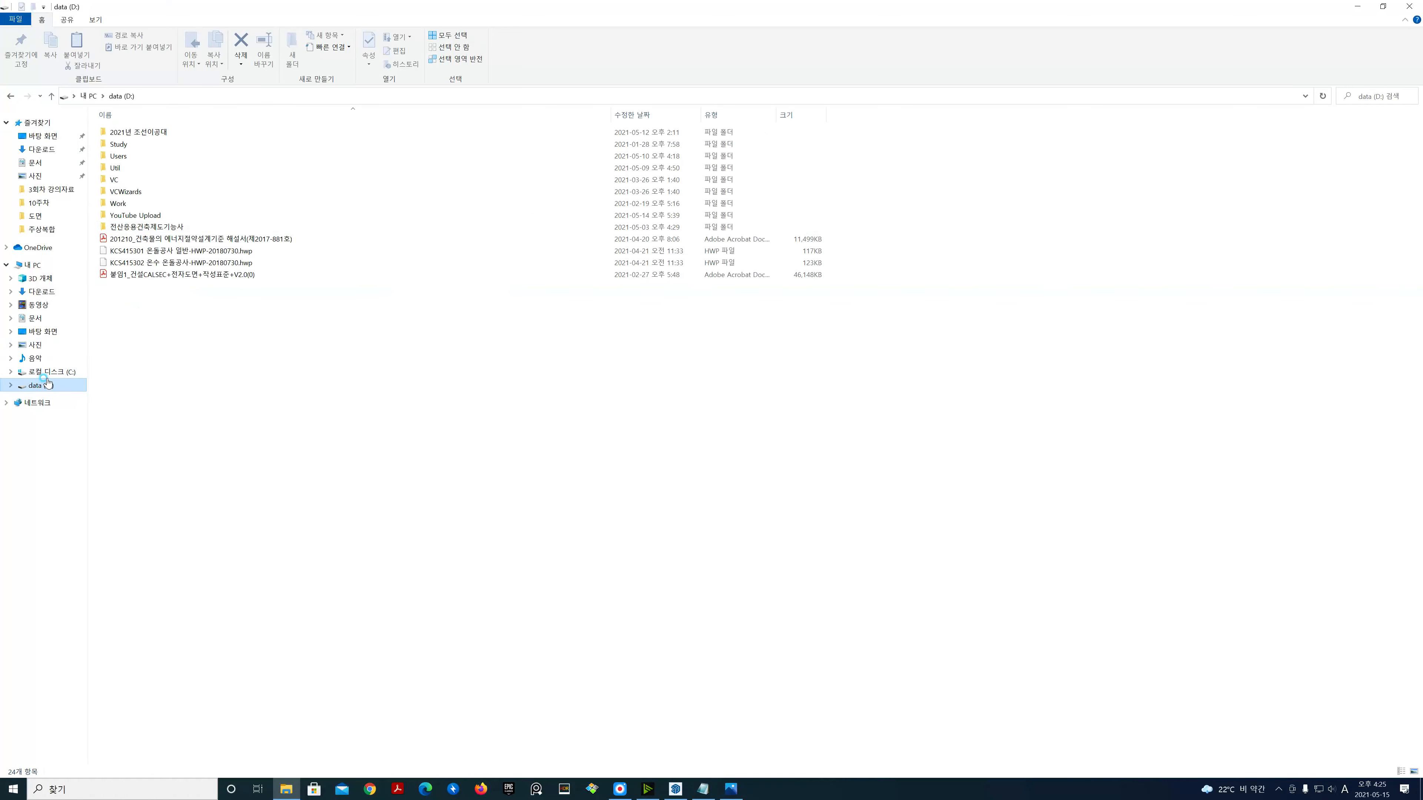
double_click(197, 135)
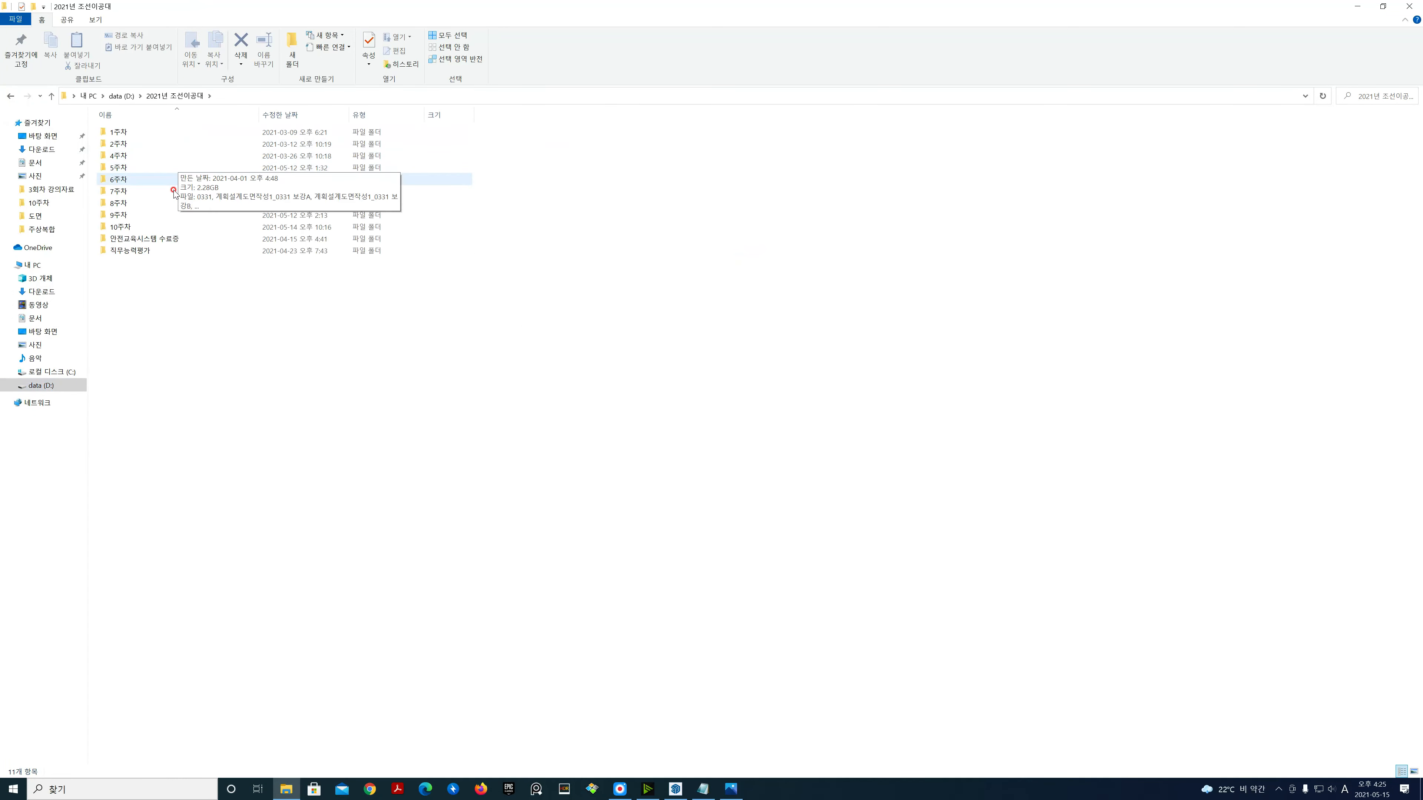
double_click(173, 227)
double_click(170, 167)
drag(256, 207, 98, 112)
click(123, 151)
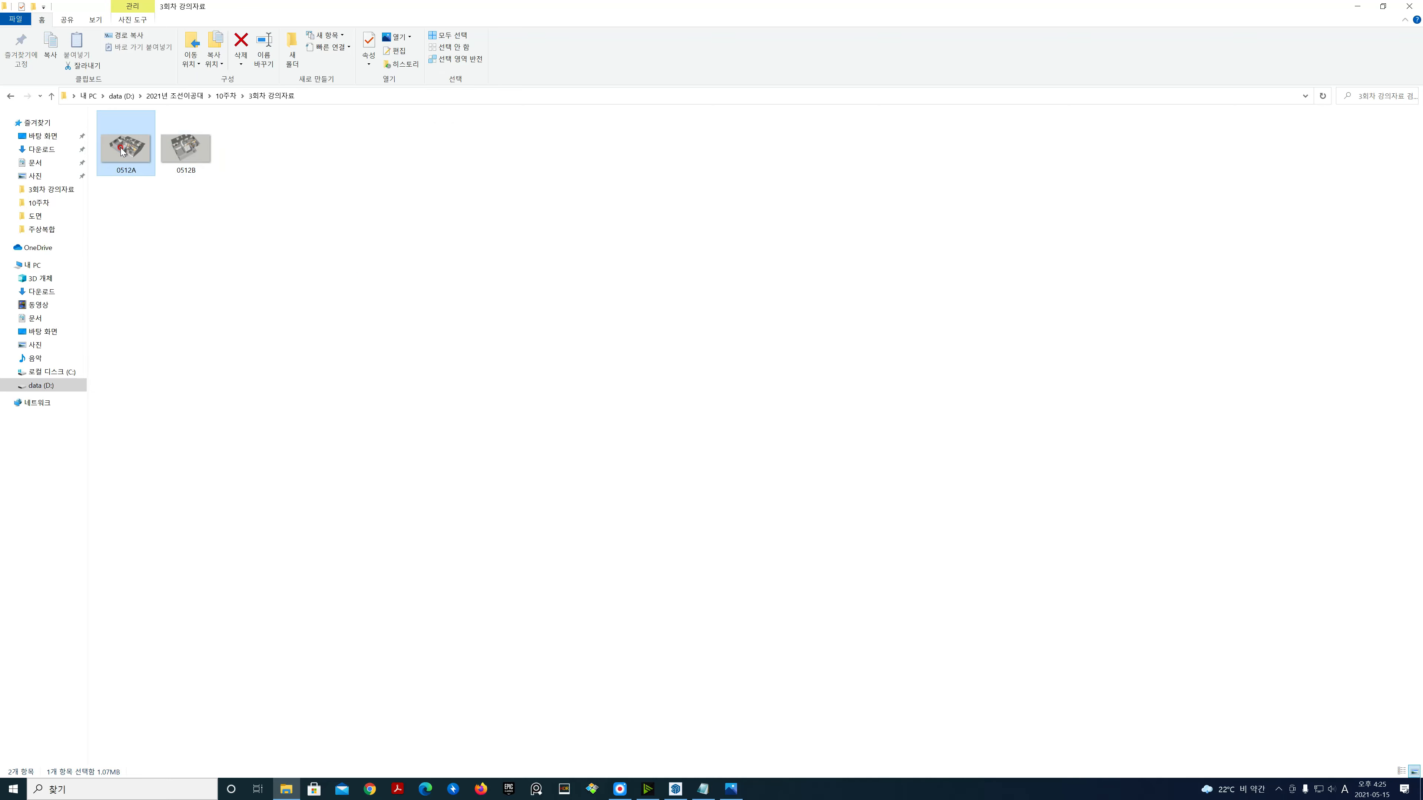
double_click(123, 151)
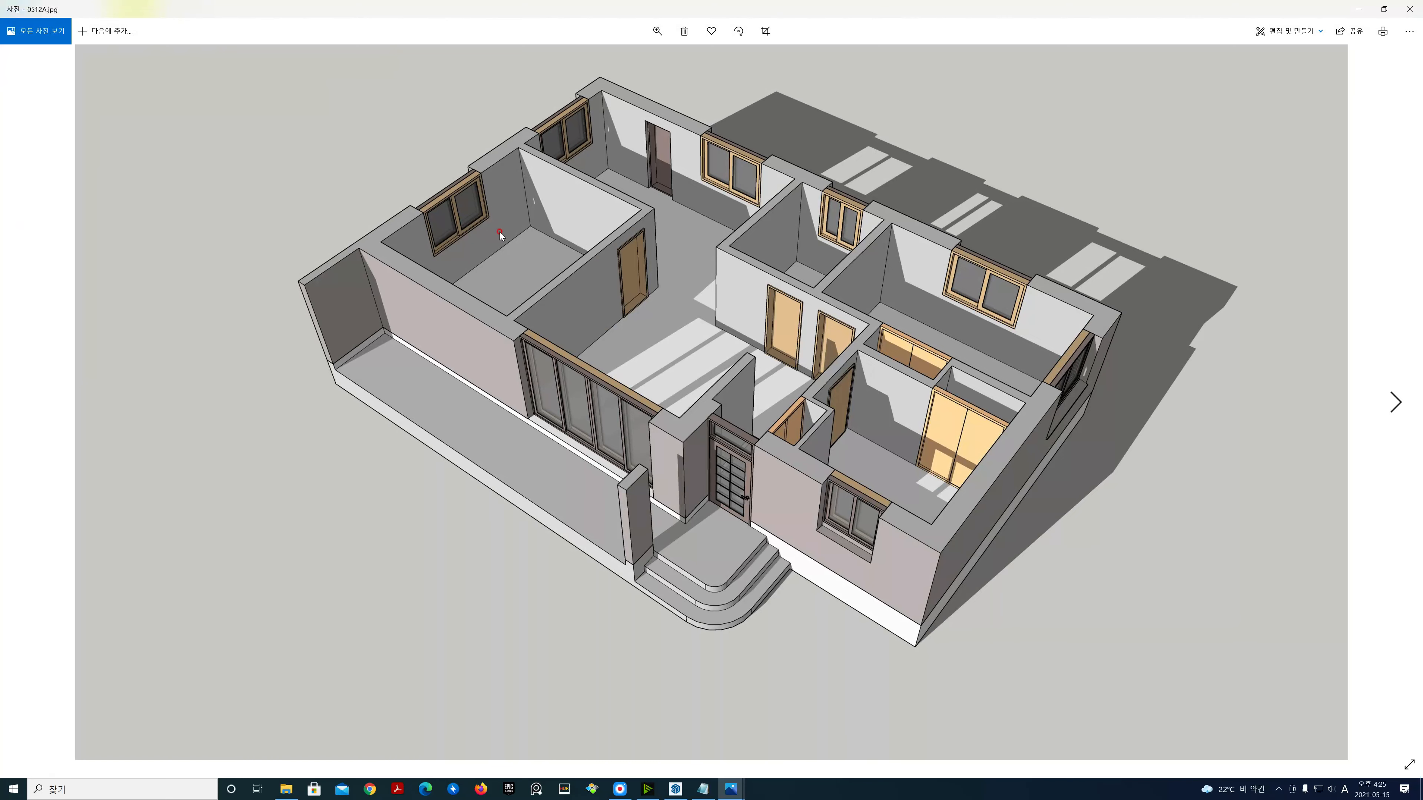
Step: Arrange the 0512A image and the SketchUp model side by side, and close the Default Tray to widen the modelling area
key(super+Right)
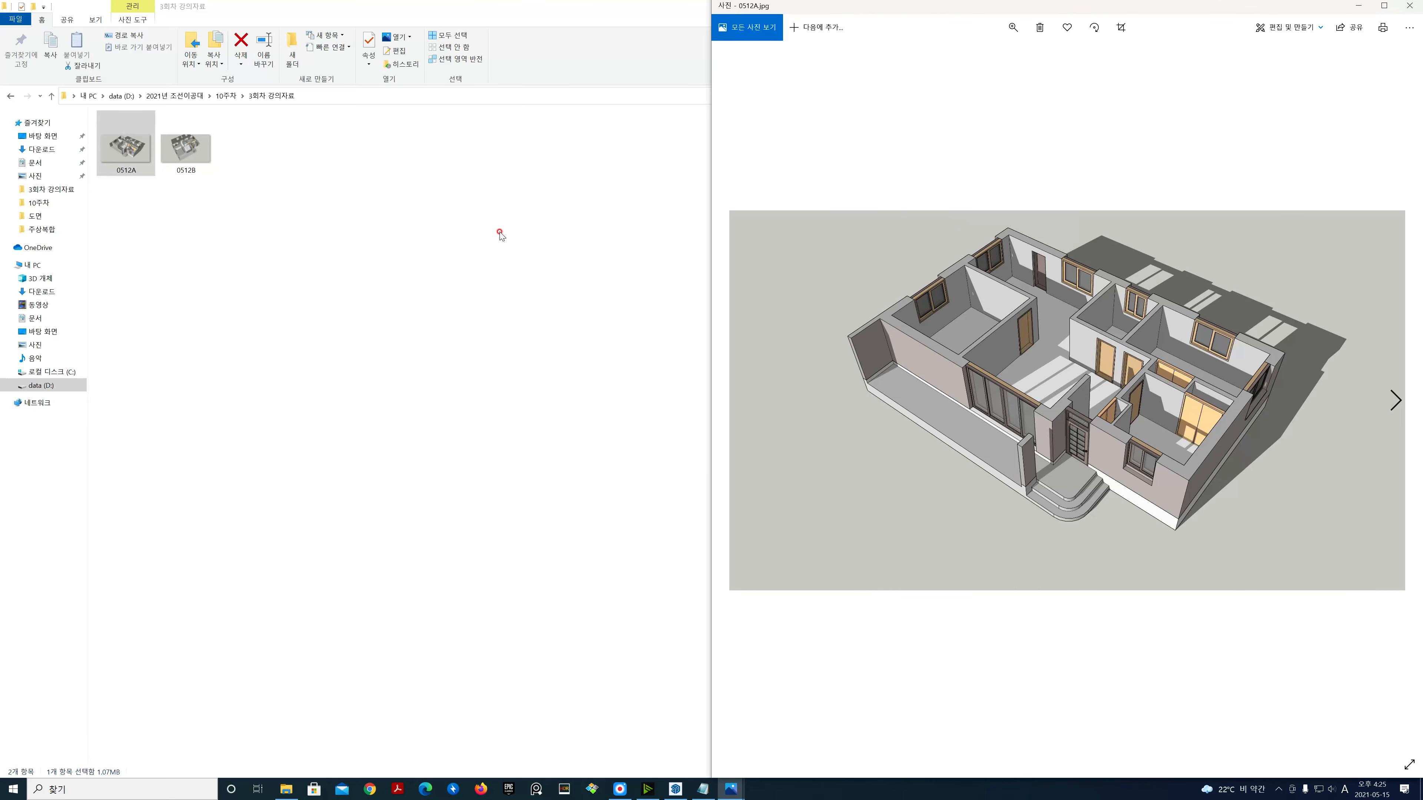
double_click(528, 6)
click(1356, 6)
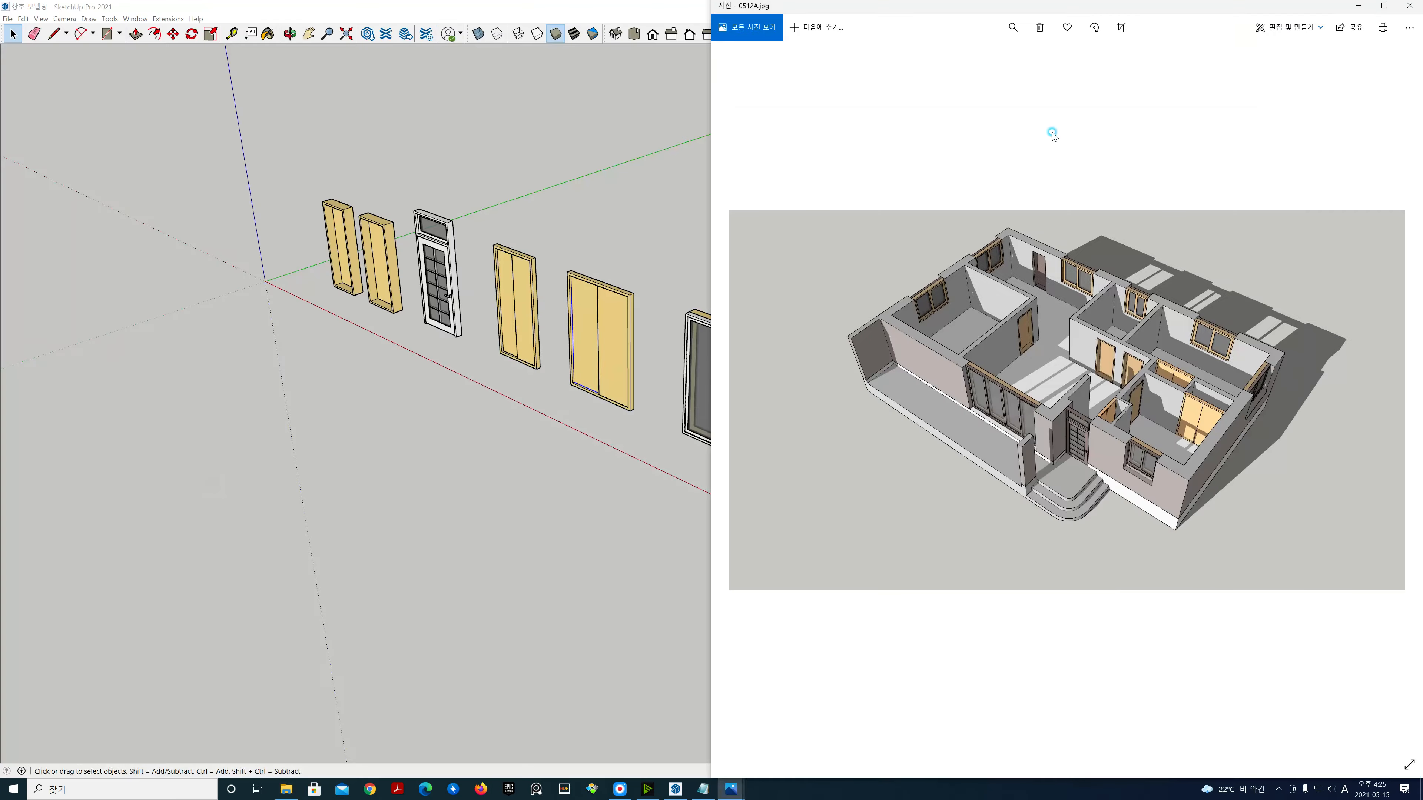
click(583, 479)
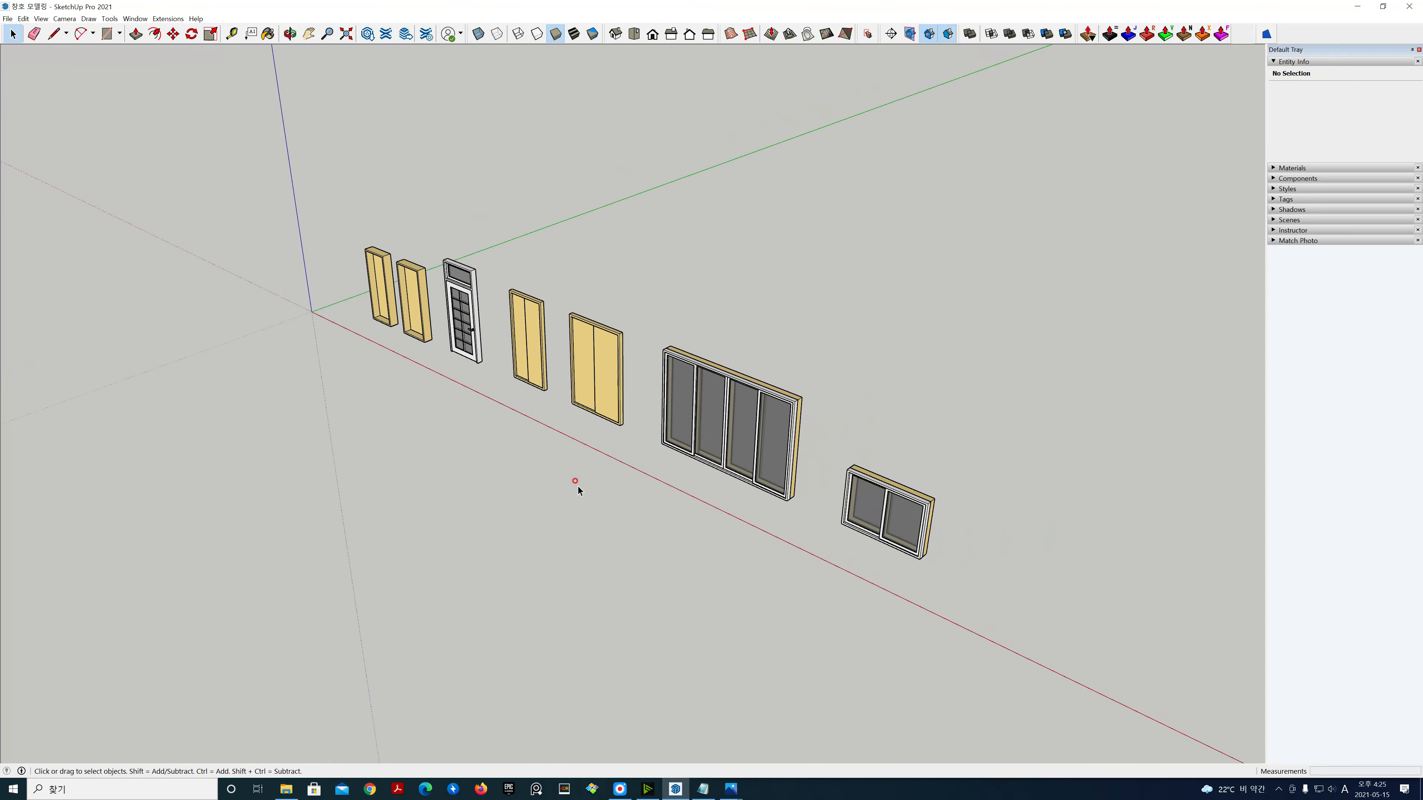
key(super+Left)
scroll(504, 395, down, 4)
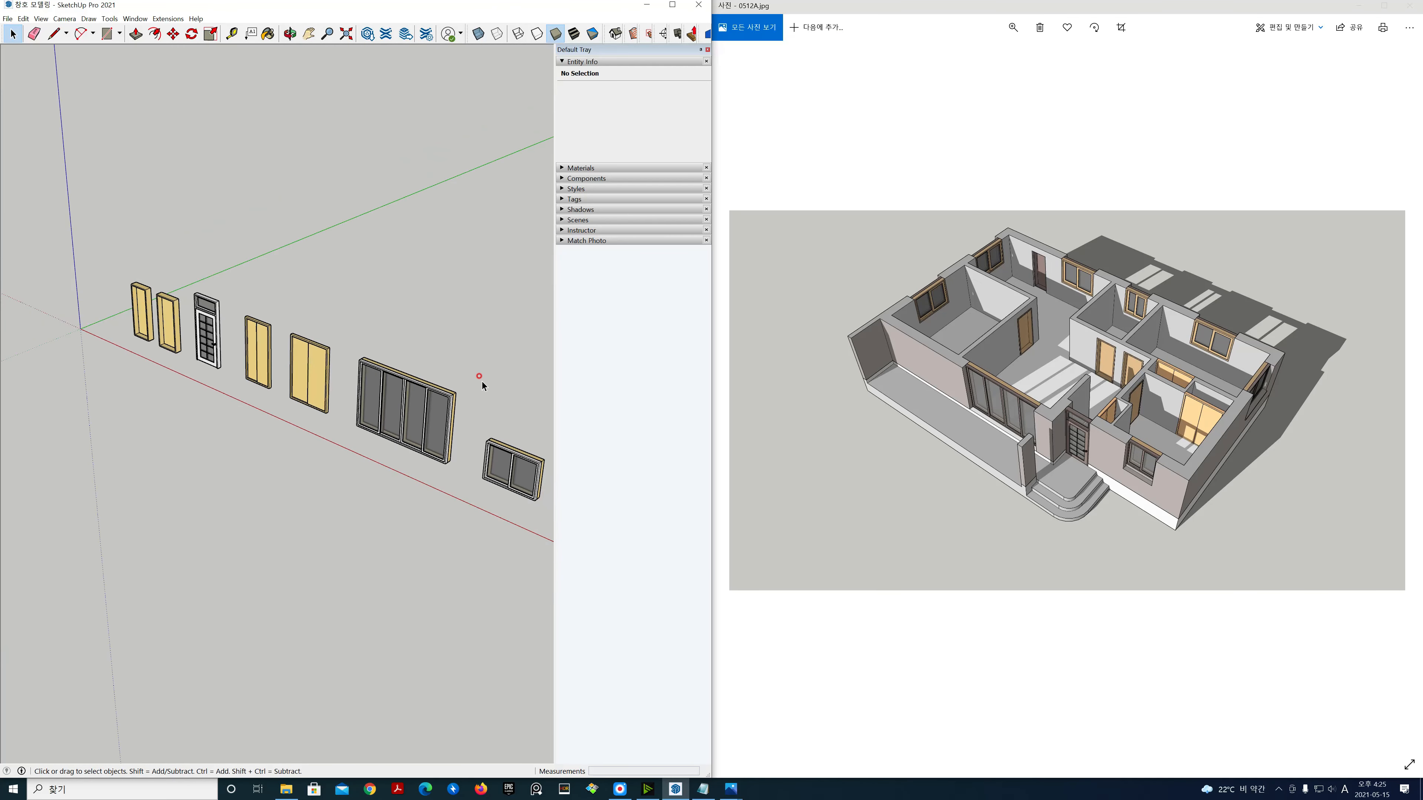
key(h)
drag(479, 370, 448, 346)
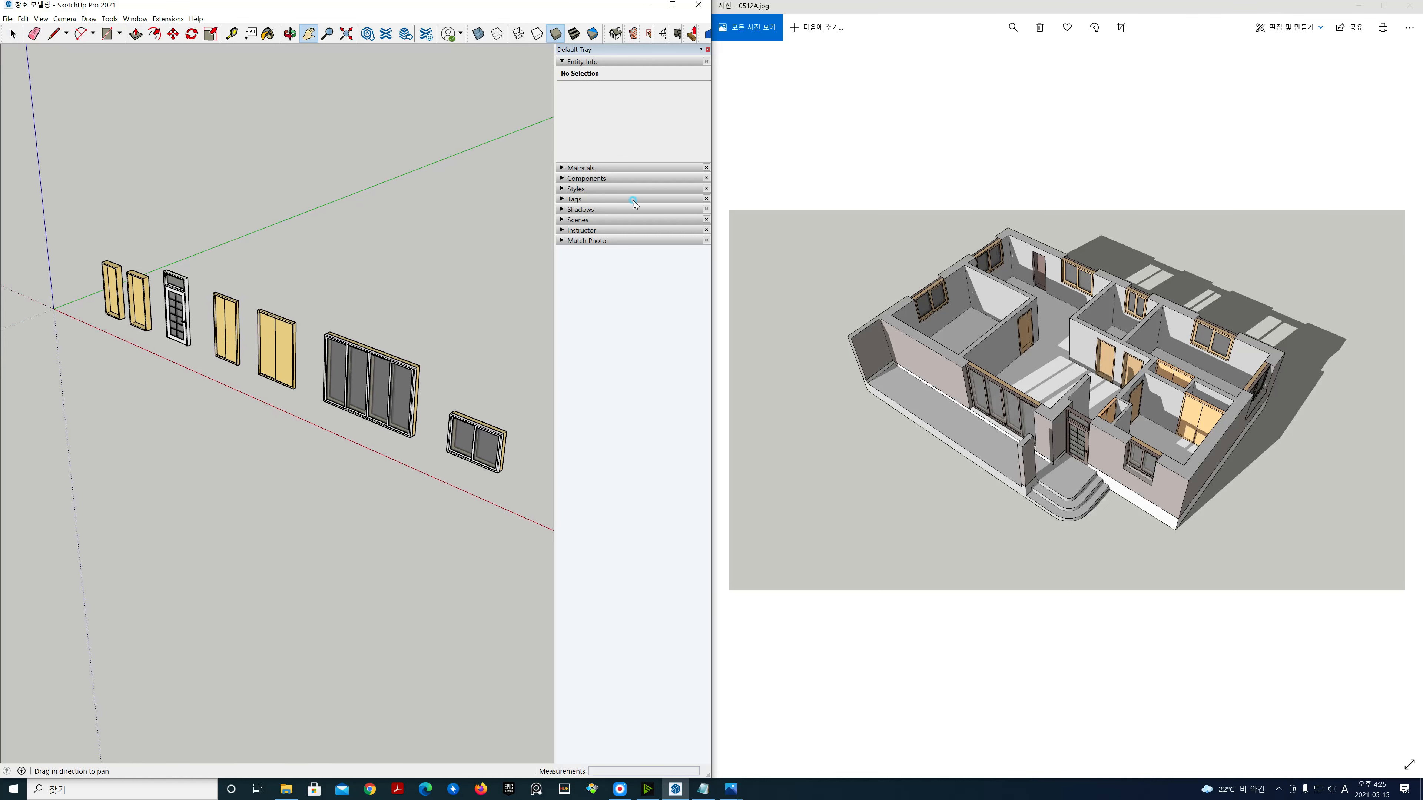
click(708, 49)
drag(578, 255, 572, 232)
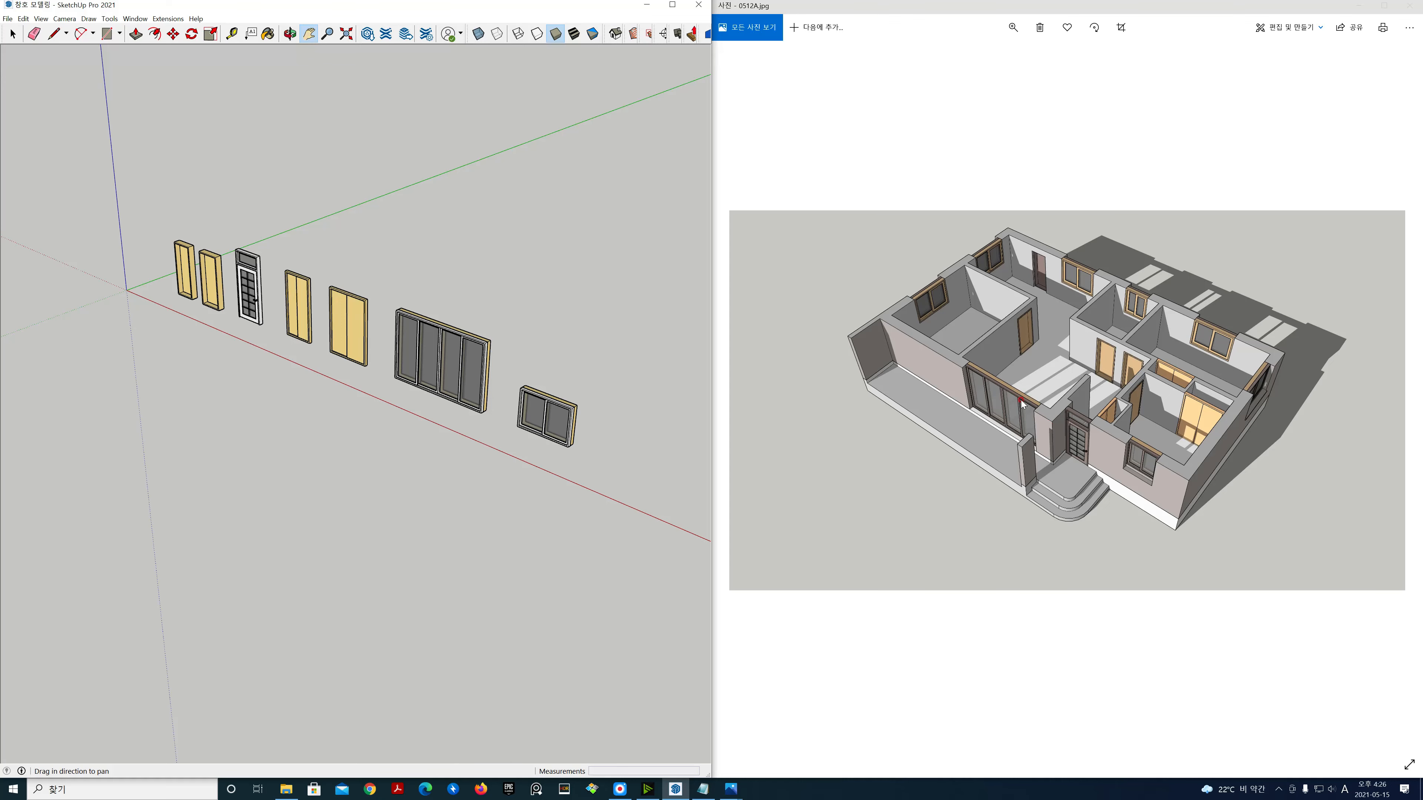
Step: Compare the living-room sliding window and entrance door in the enlarged 0512A image with the corresponding window and door models
click(1013, 29)
click(981, 61)
drag(1052, 375, 1157, 396)
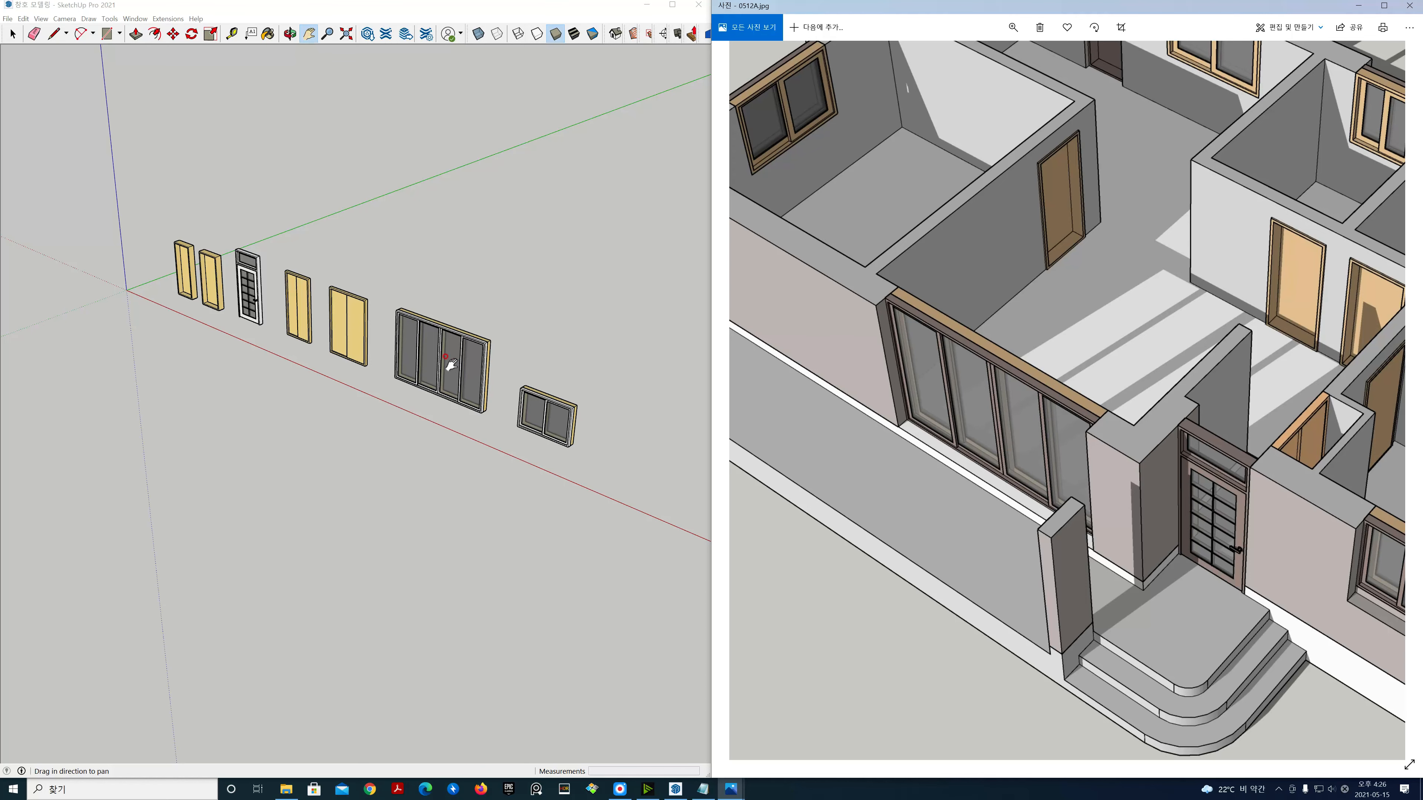
scroll(455, 369, up, 3)
drag(538, 370, 514, 368)
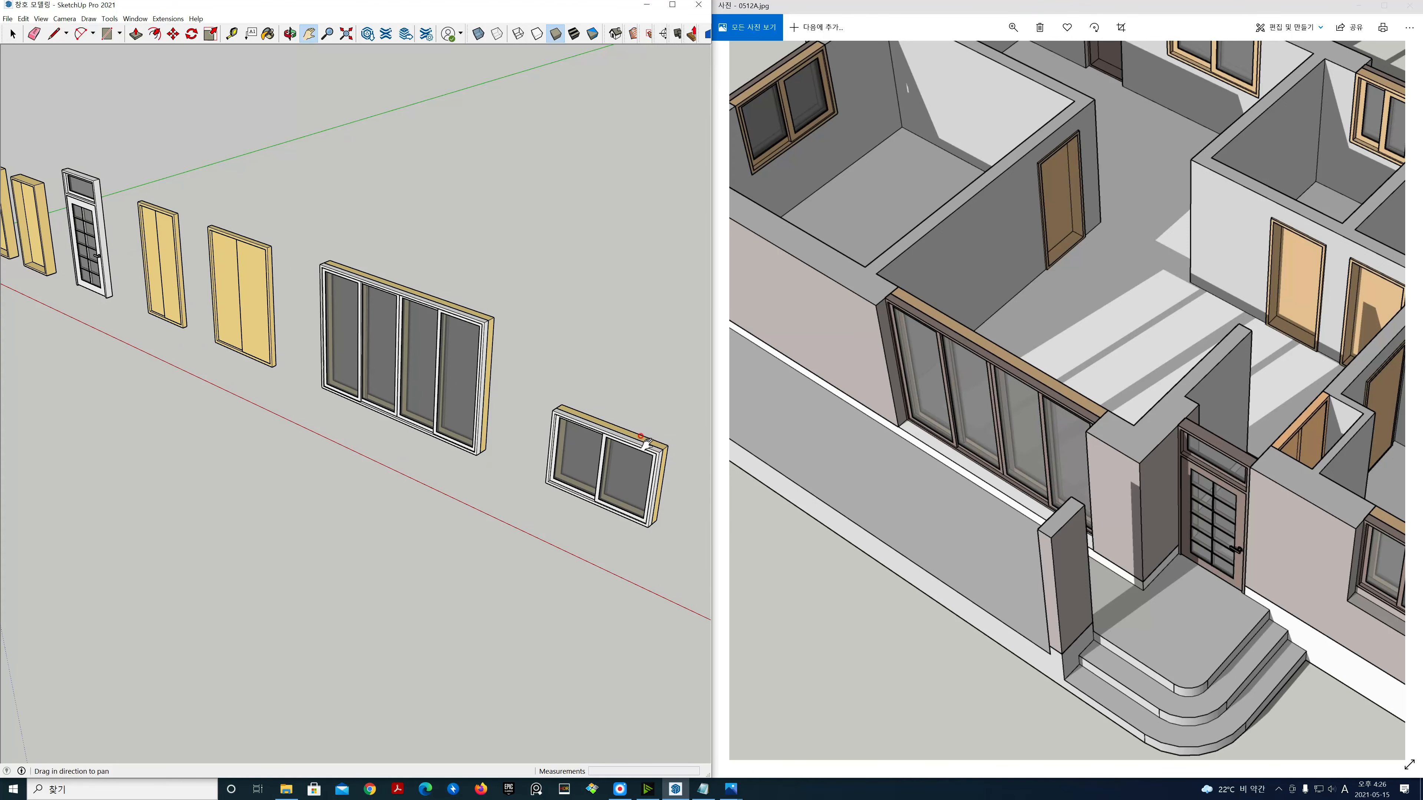
scroll(644, 440, down, 1)
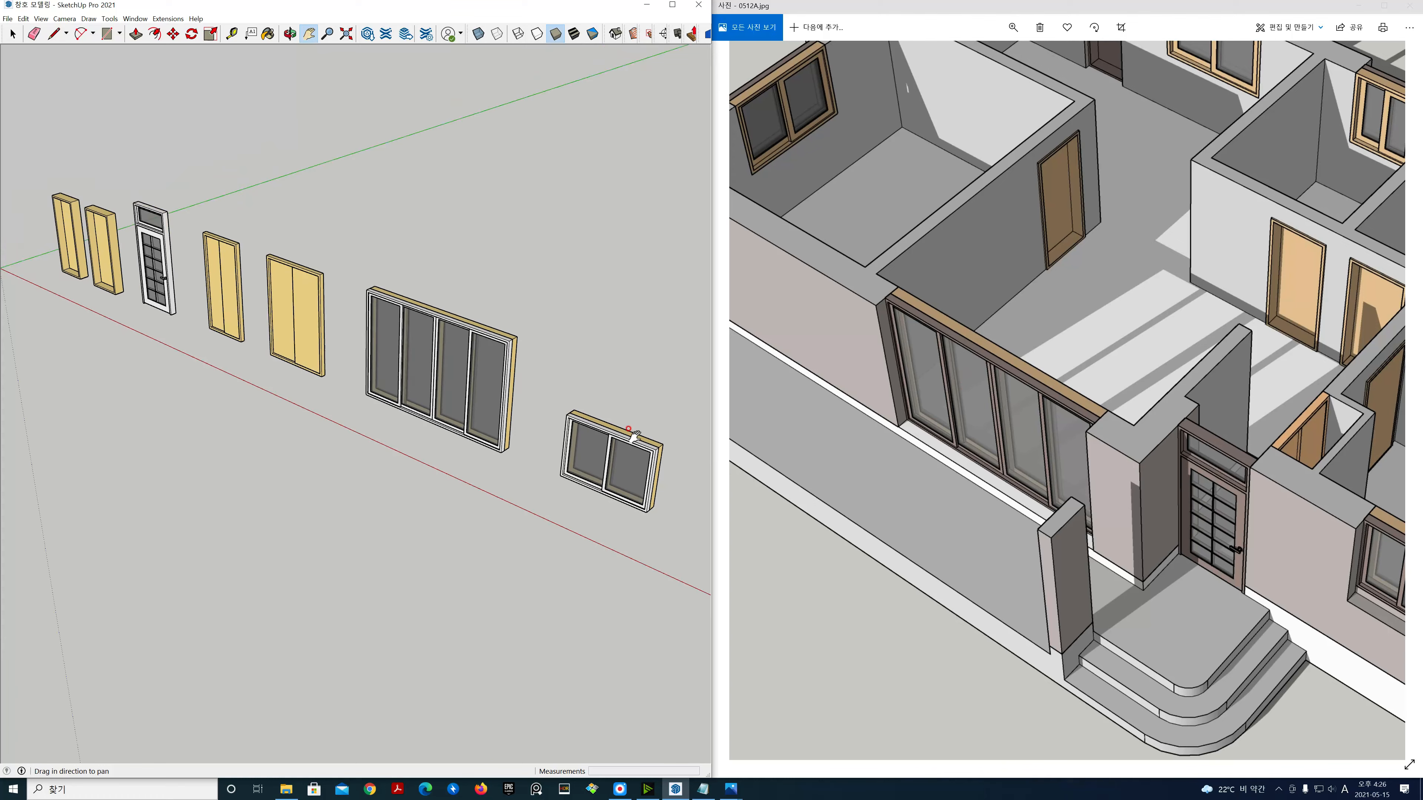
Step: Examine the windows and doors of each room across the whole house in the 0512A image, comparing them with the row of models
click(1035, 339)
click(1013, 27)
drag(991, 56, 975, 58)
drag(1126, 306, 1079, 358)
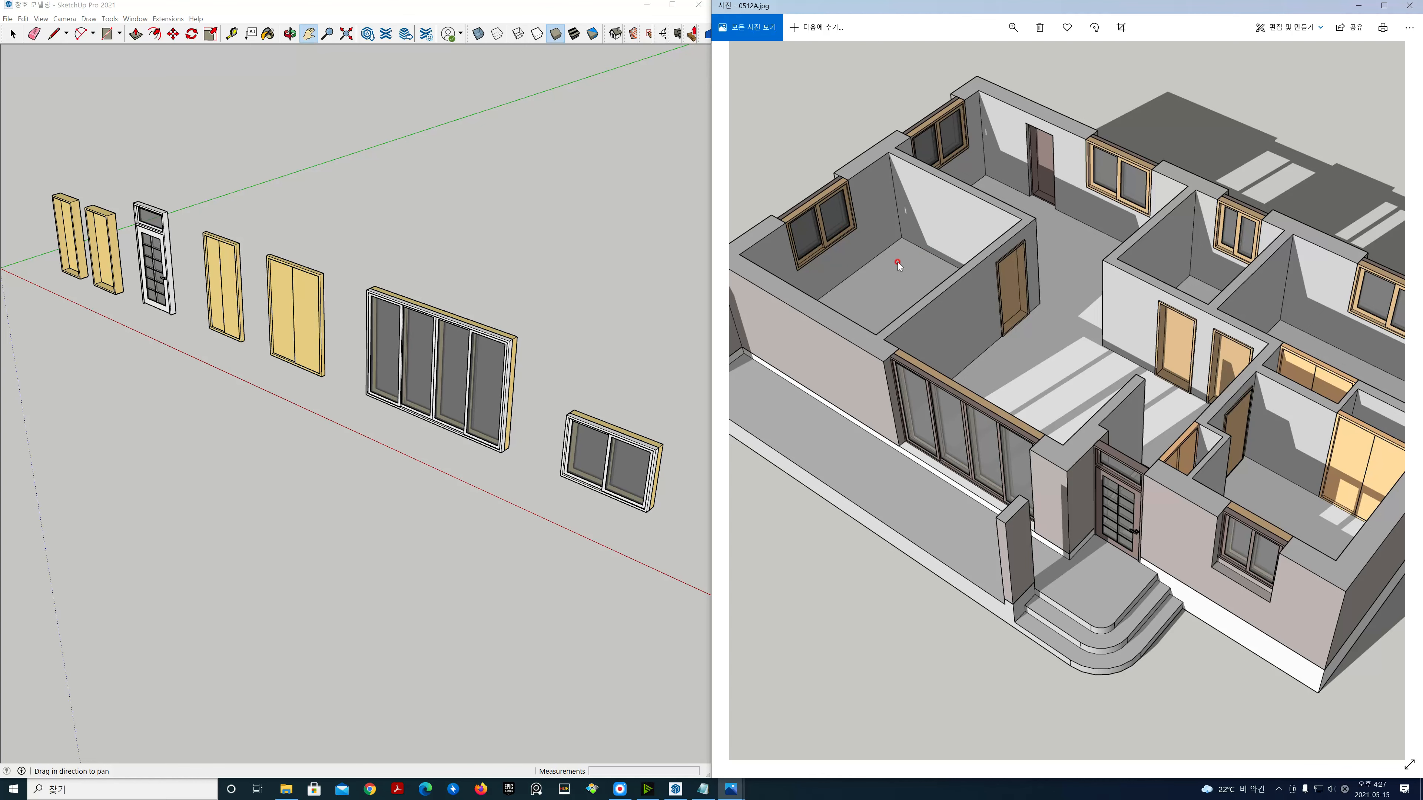
drag(1099, 248, 1015, 250)
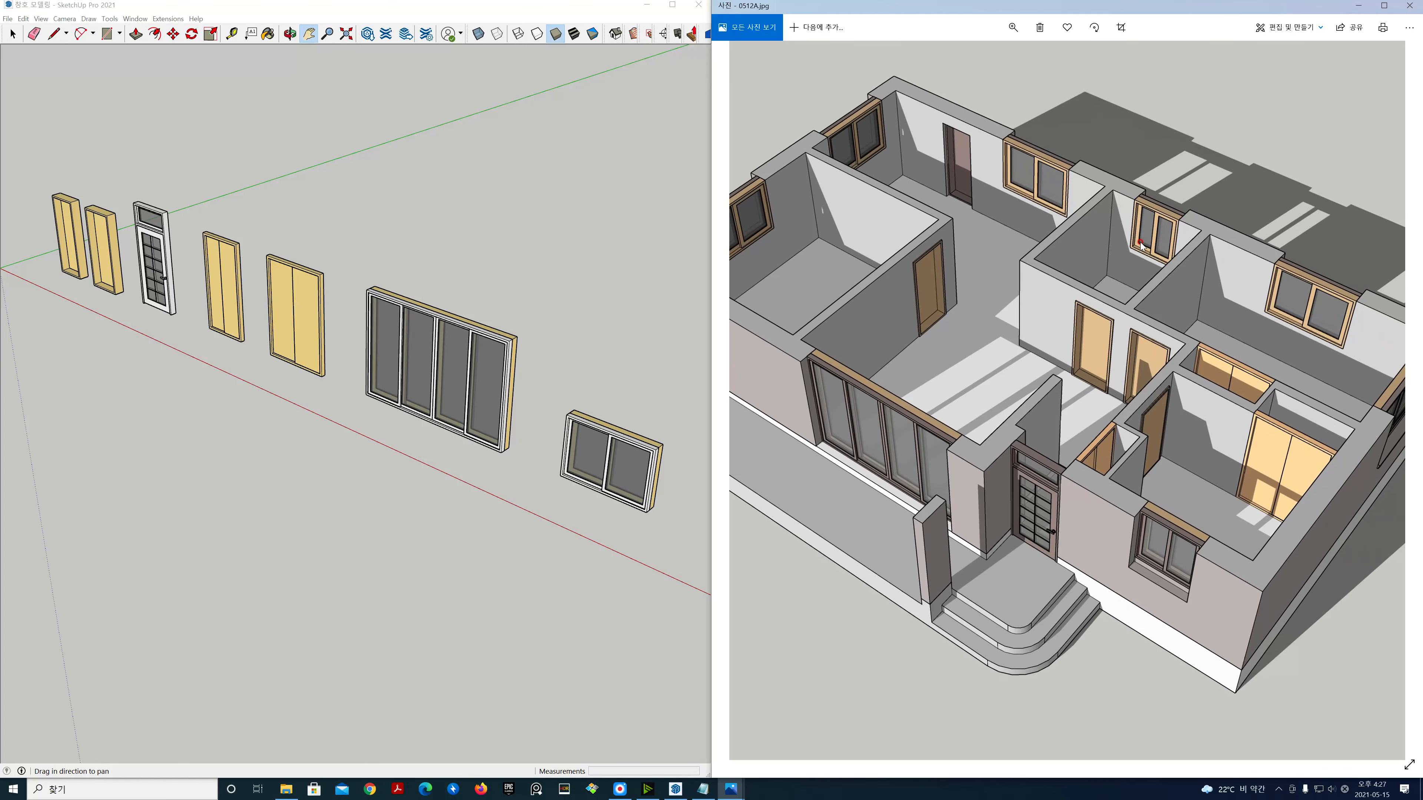
drag(1202, 386, 1148, 335)
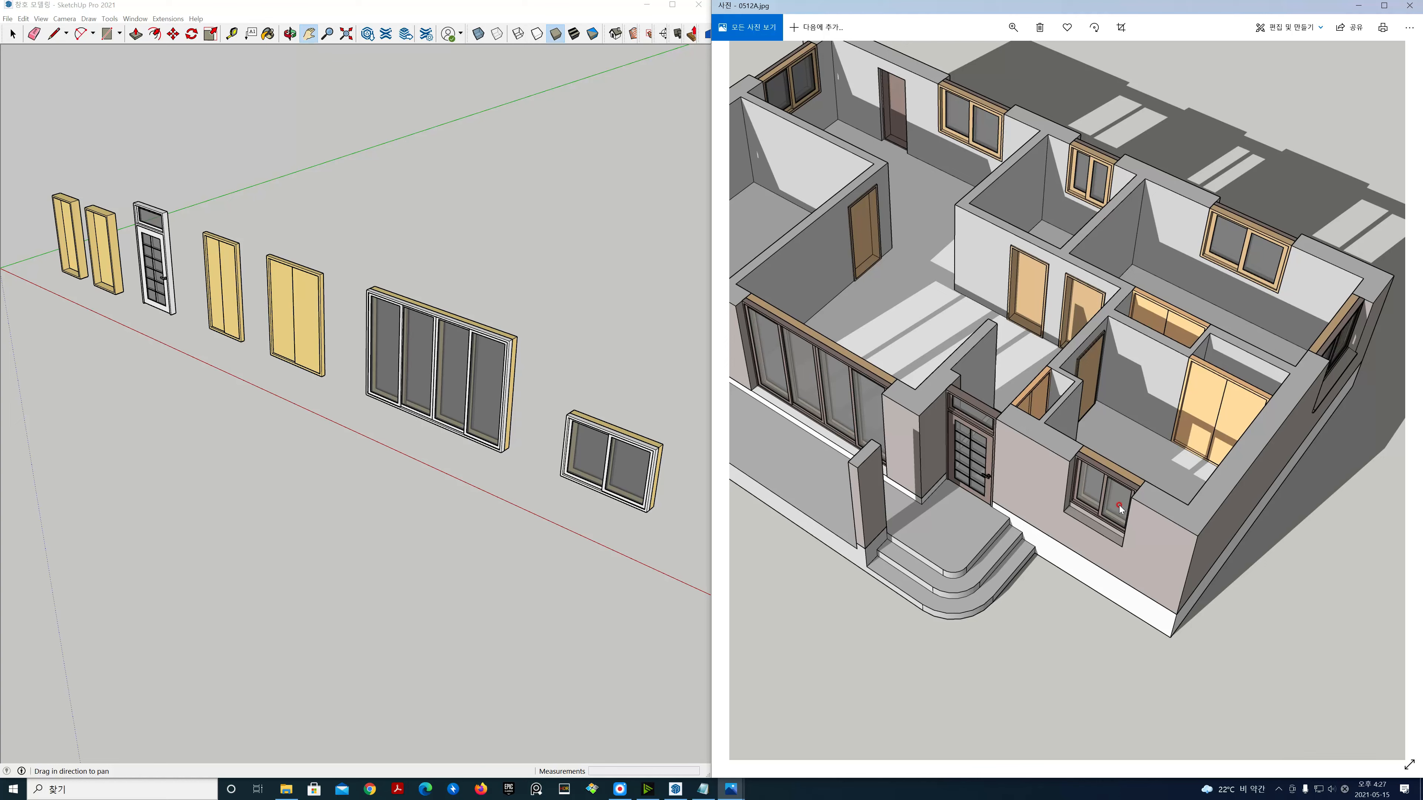
drag(1119, 505, 1140, 511)
drag(996, 129, 1086, 142)
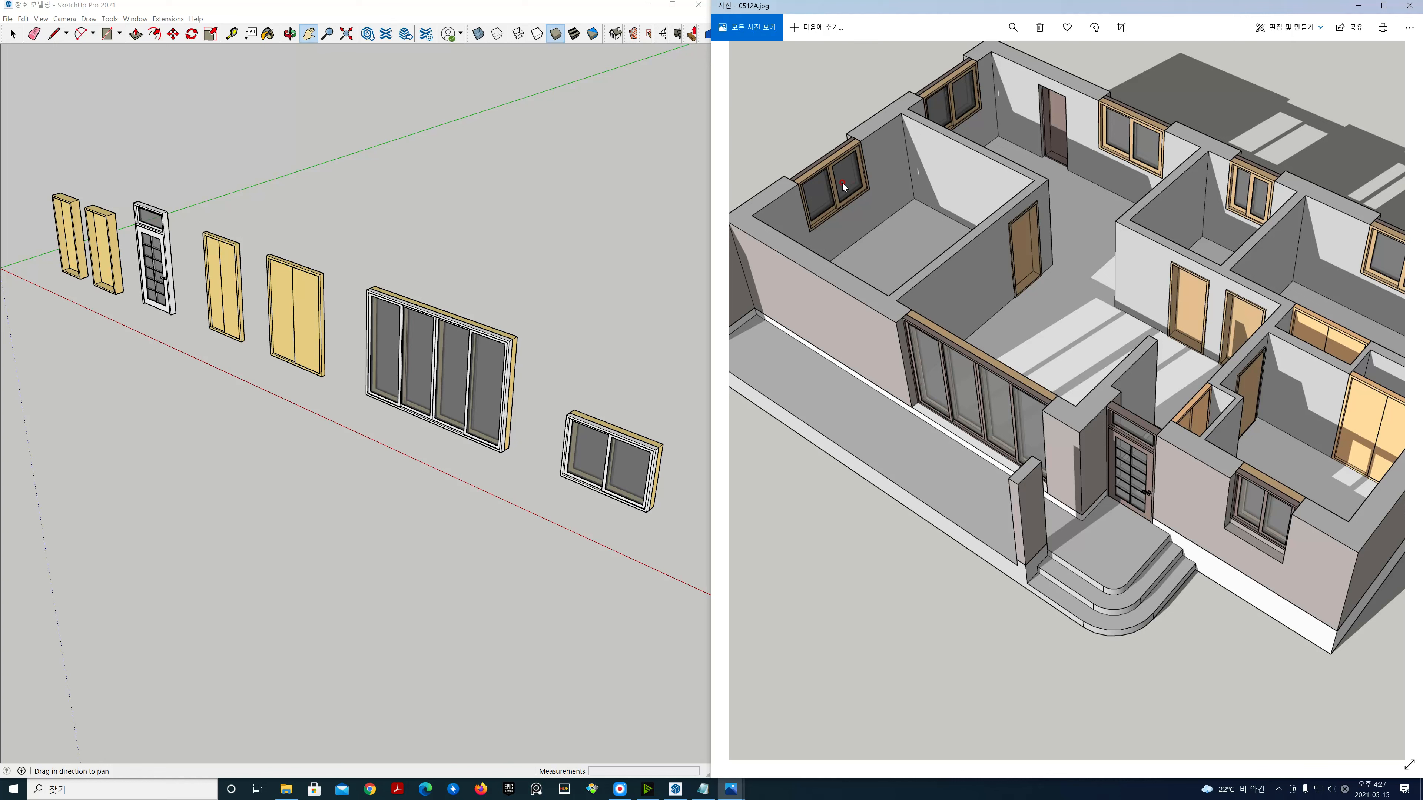
mouse_move(657, 452)
mouse_down()
mouse_move(663, 482)
mouse_move(647, 492)
mouse_up()
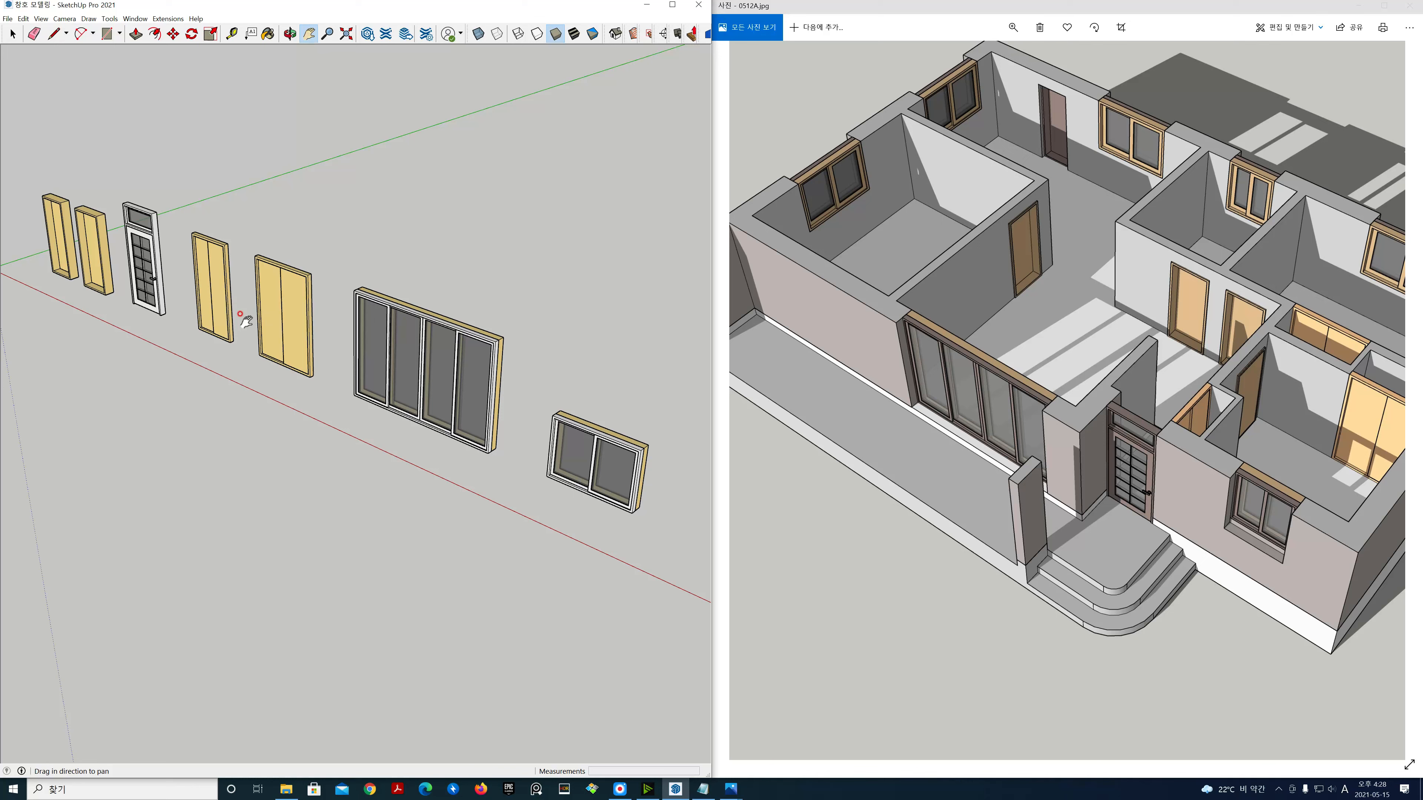
Step: Review the door and window component files in the 창호 Component folder under 10주차 in File Explorer, and close the window
click(286, 790)
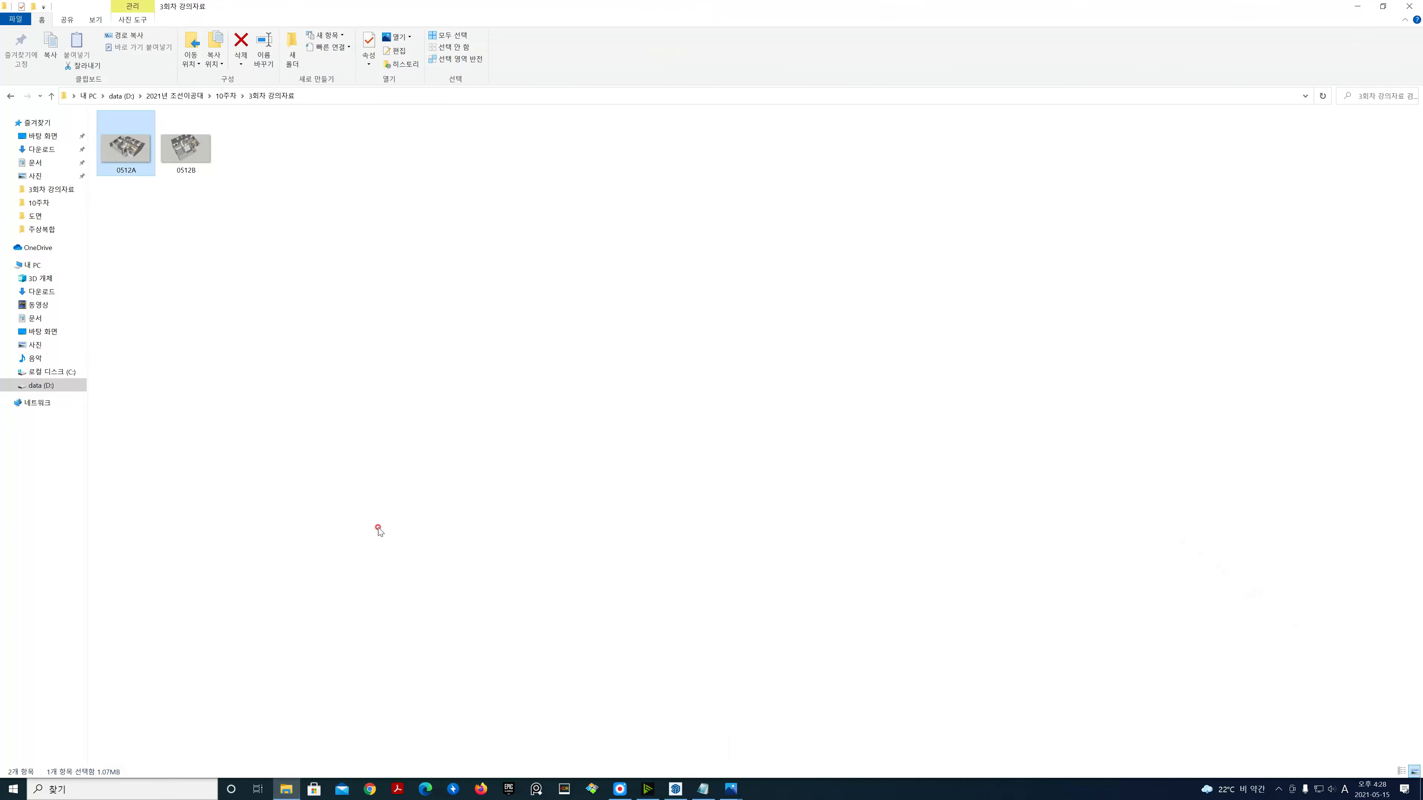
click(52, 96)
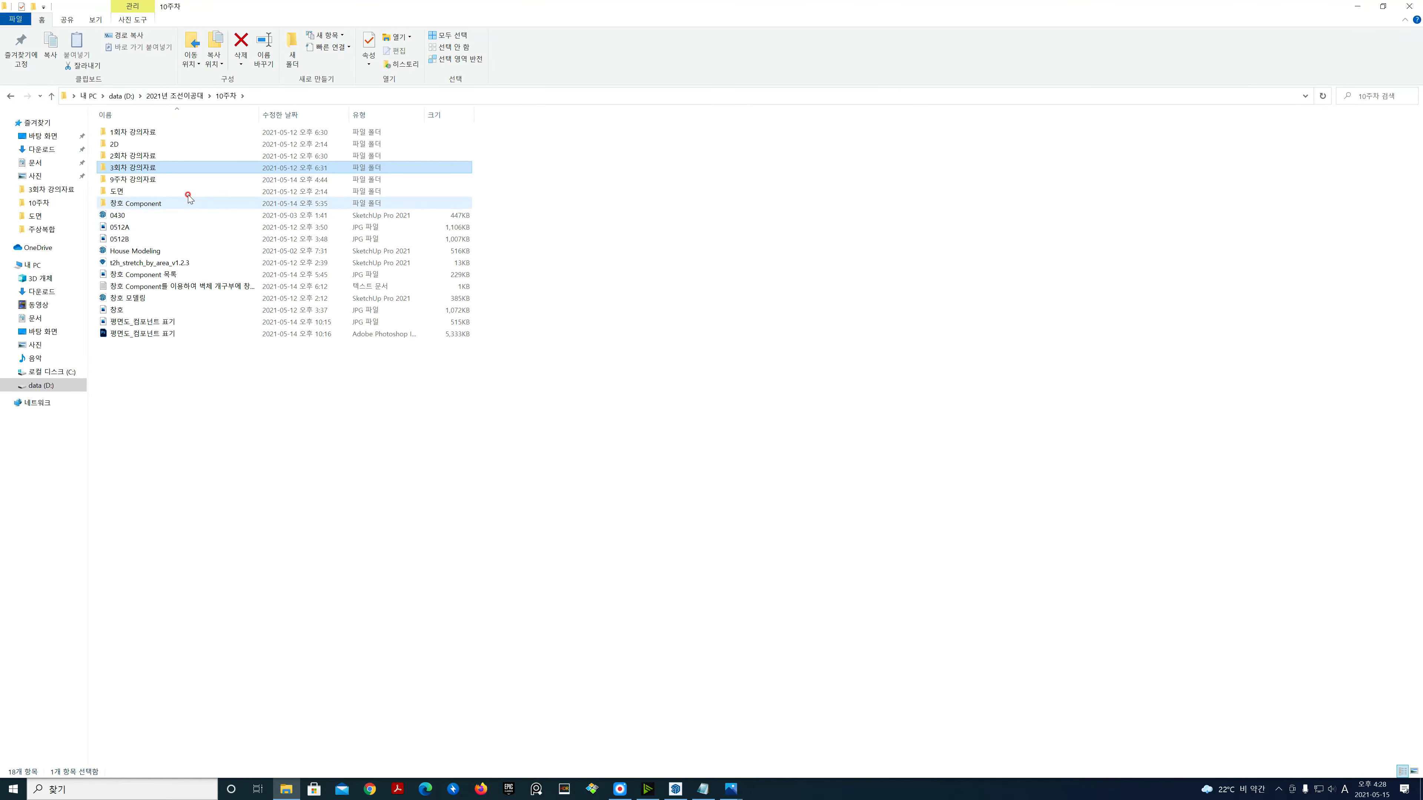
double_click(152, 204)
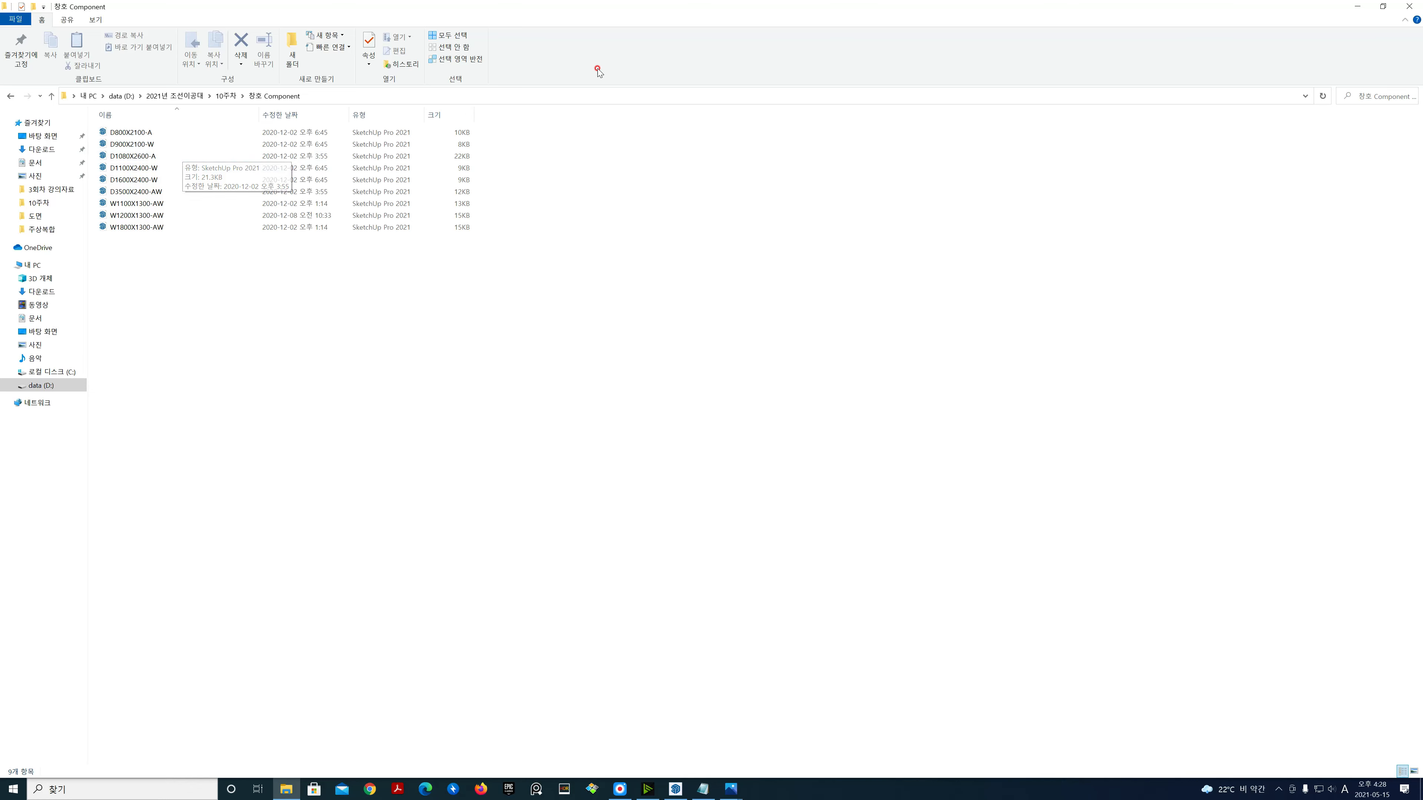
click(1409, 9)
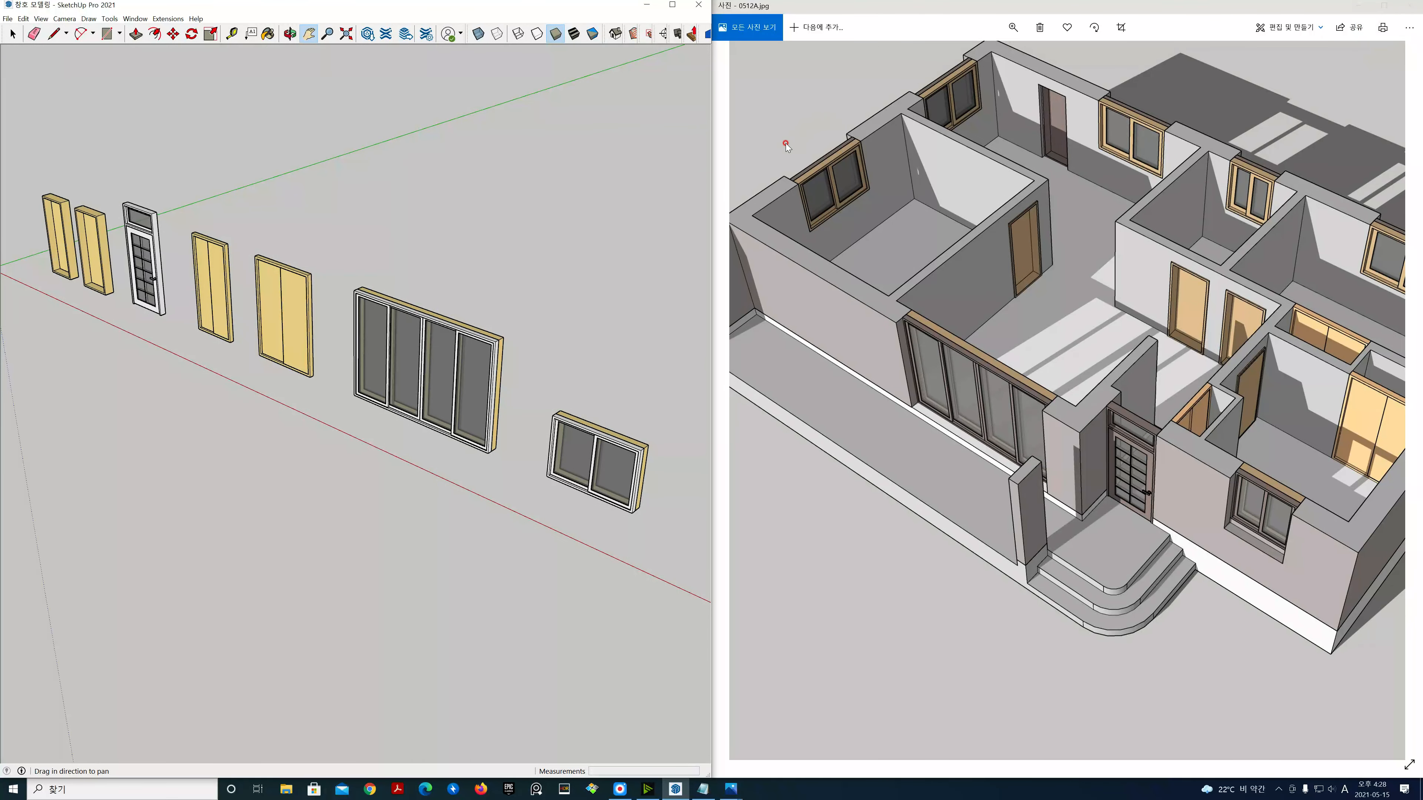
Step: Close the 0512A image and maximize the SketchUp model
drag(593, 195, 603, 199)
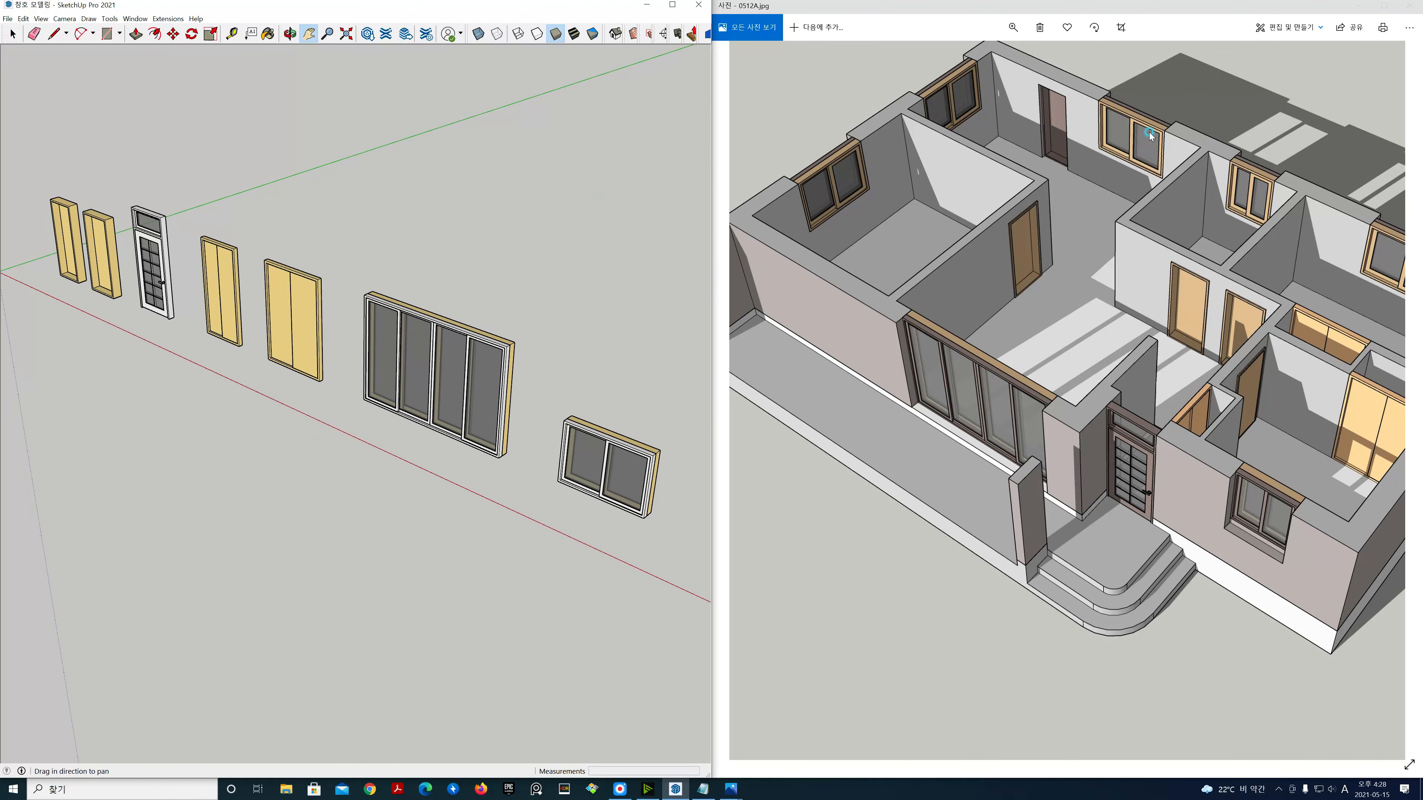
click(1411, 7)
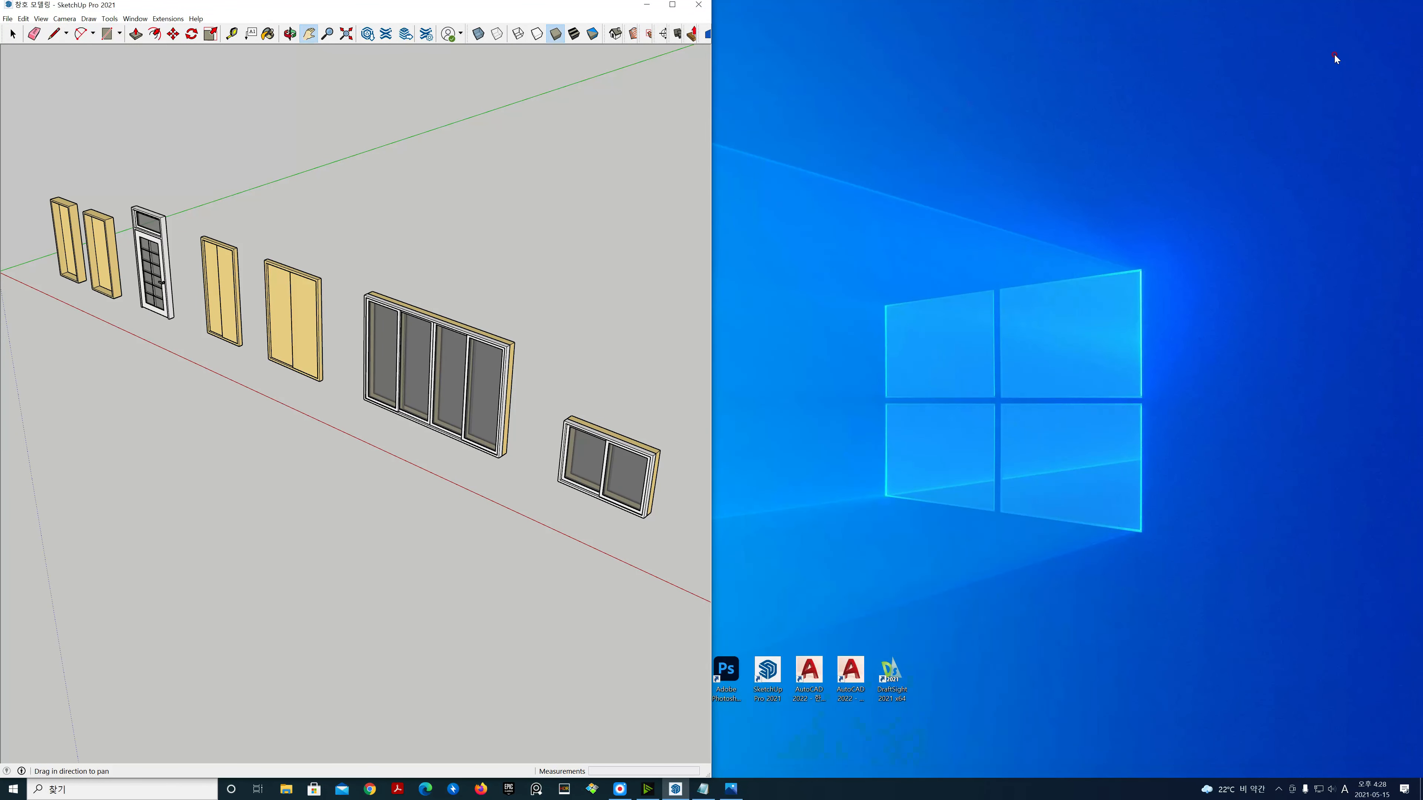
click(672, 4)
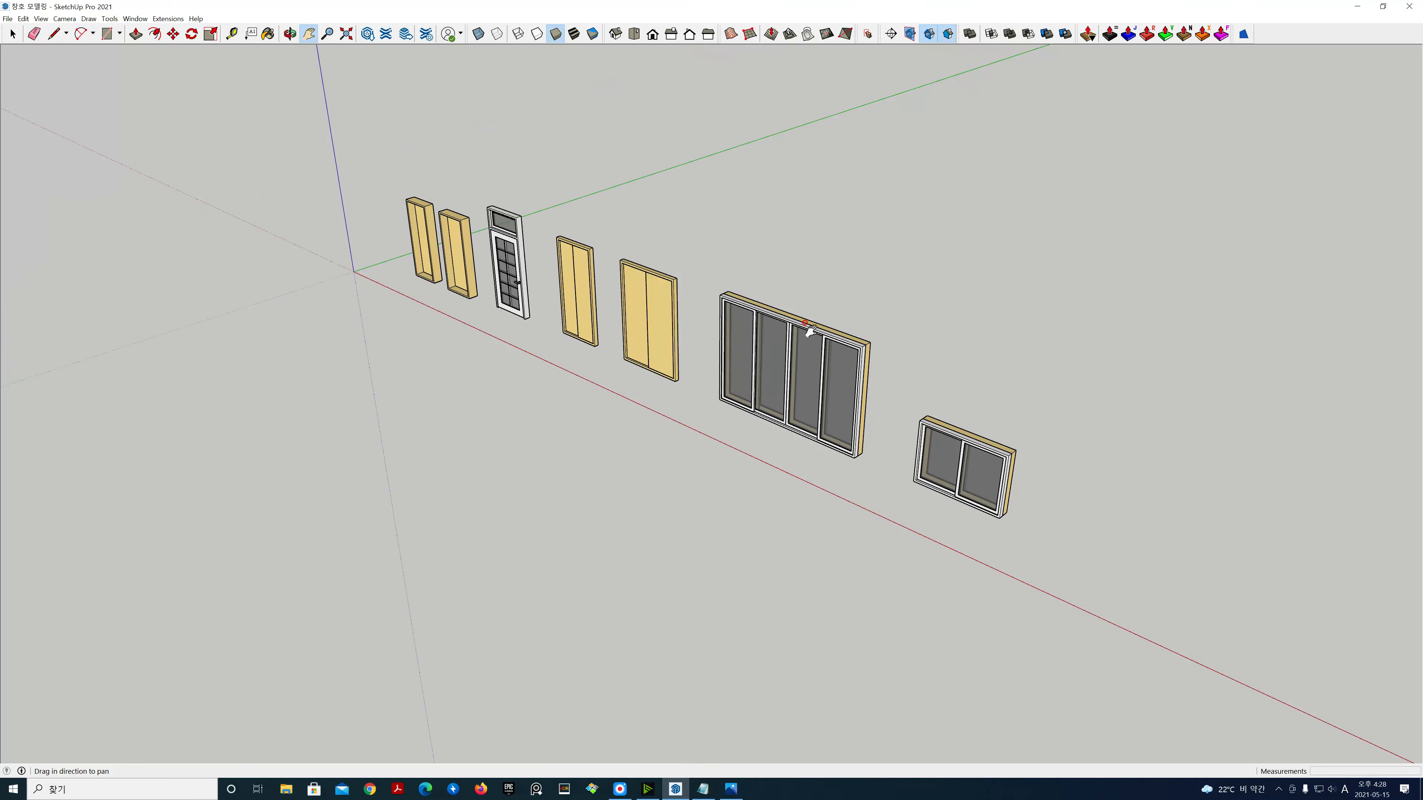
Step: Measure along the top rear edge of the two-pane window with Tape Measure, without placing a guide
scroll(590, 330, up, 1)
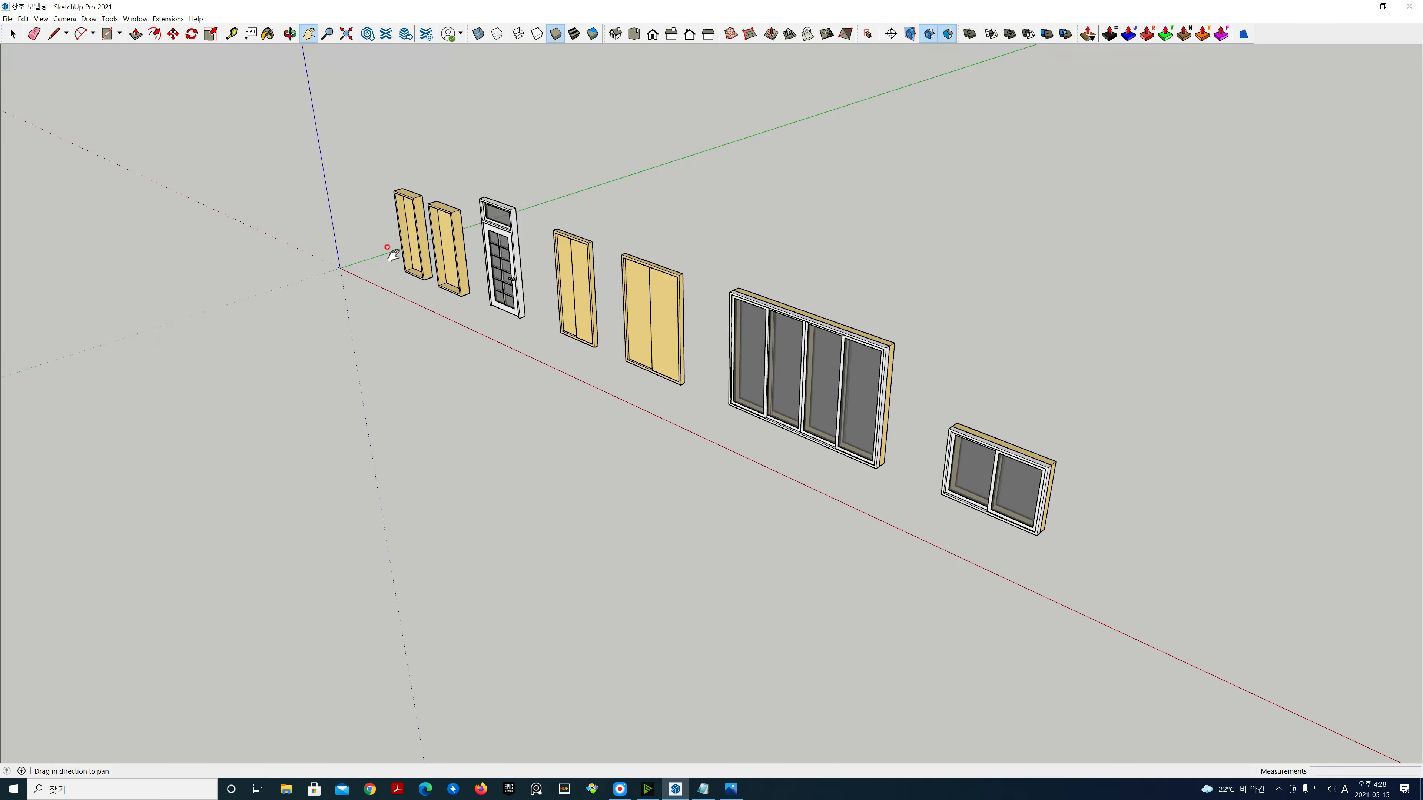
drag(907, 452, 734, 374)
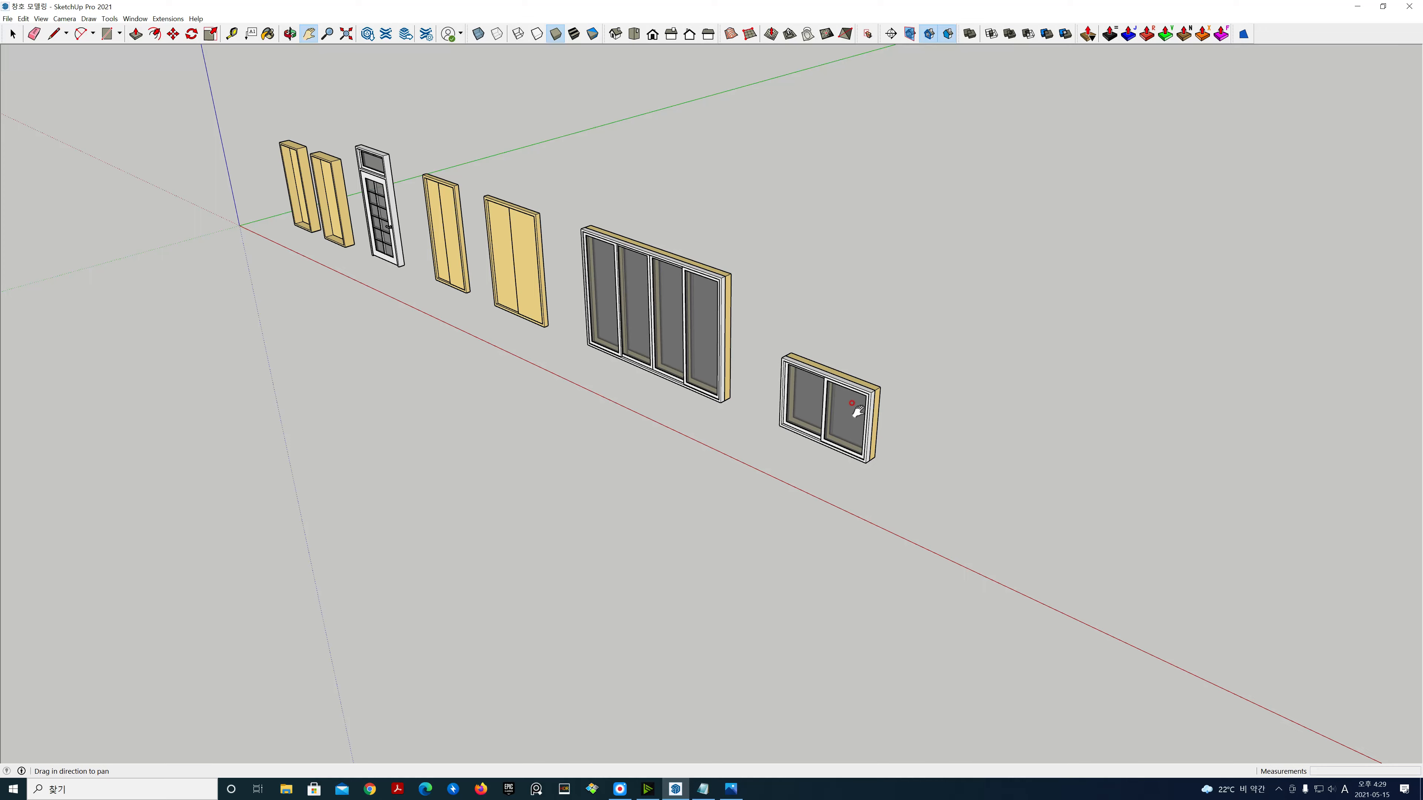
scroll(856, 413, up, 5)
scroll(822, 382, up, 2)
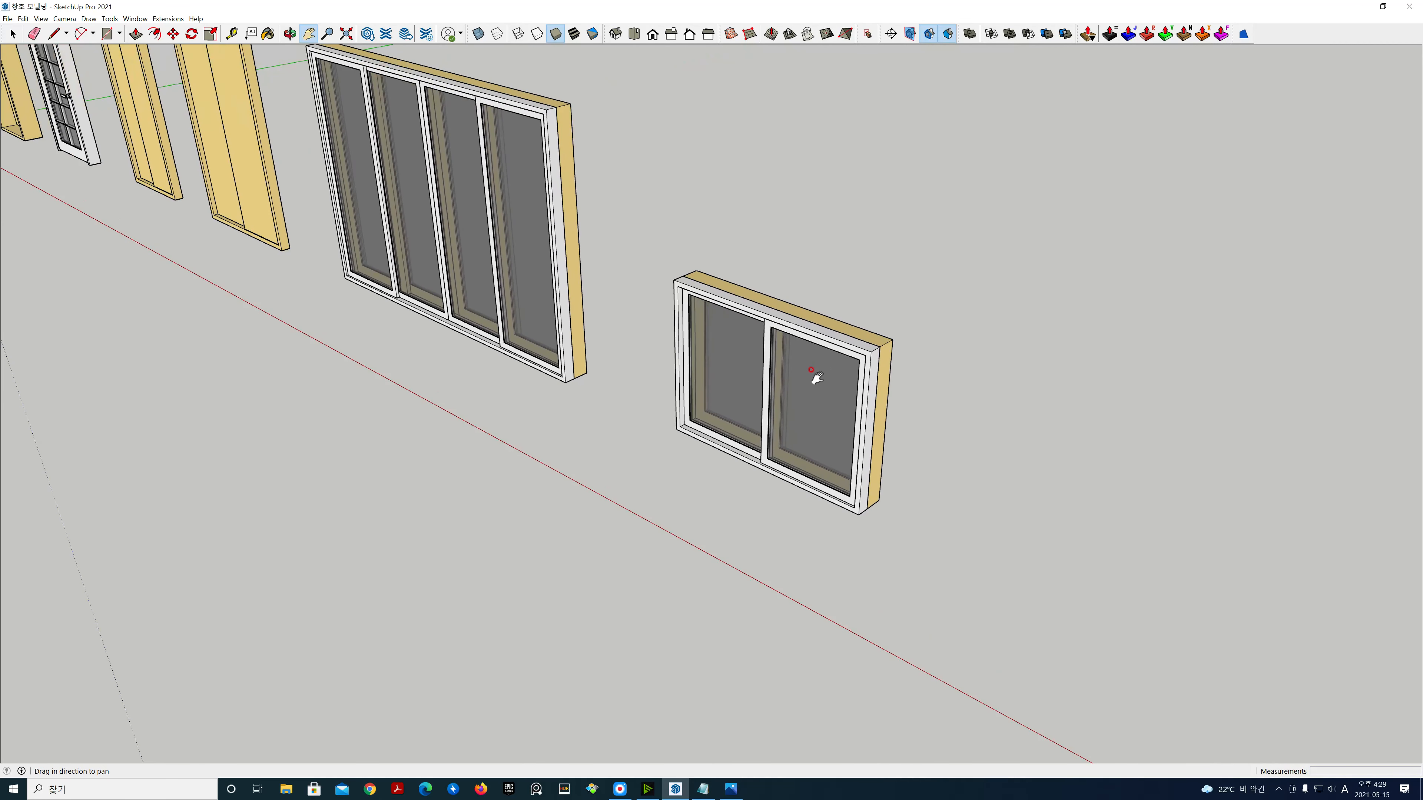
key(t)
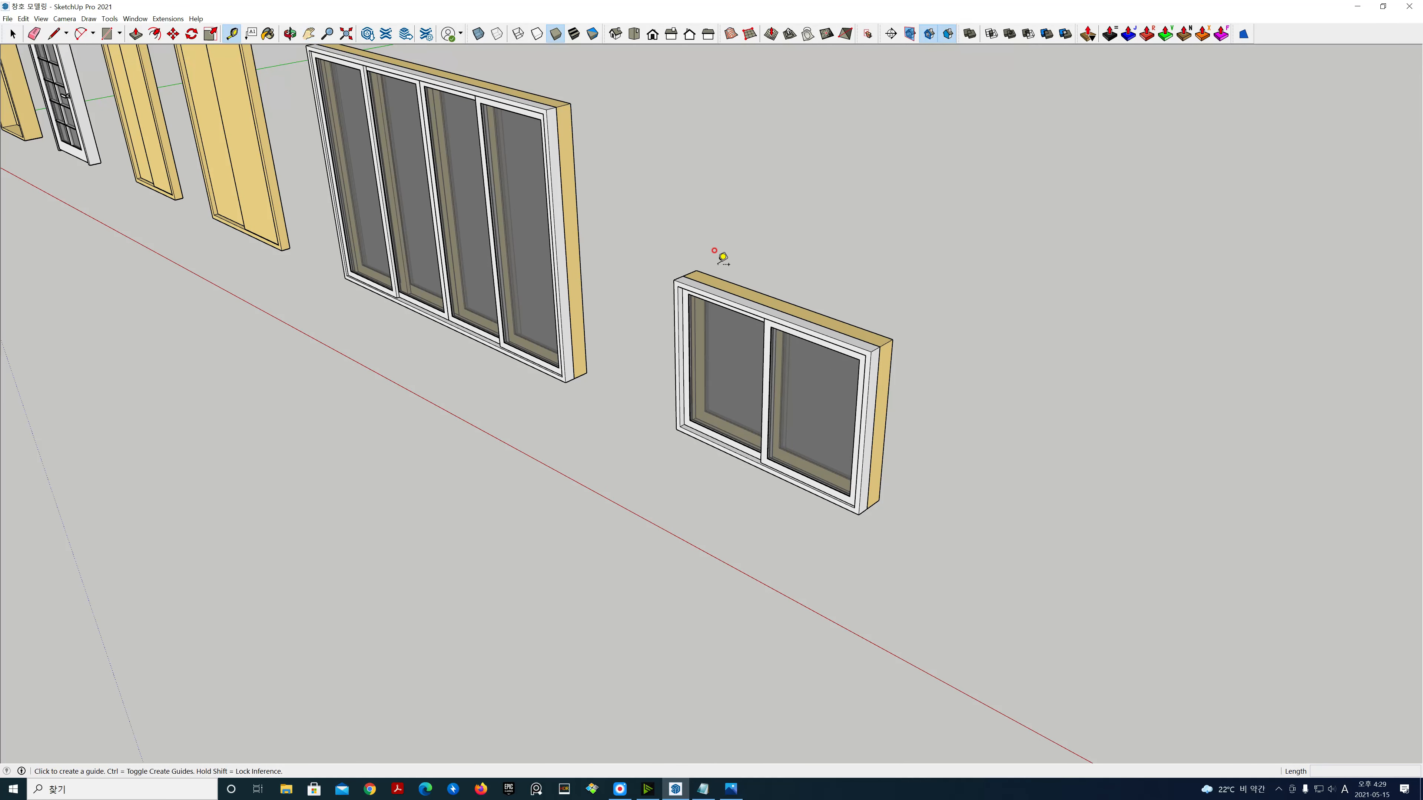
click(696, 270)
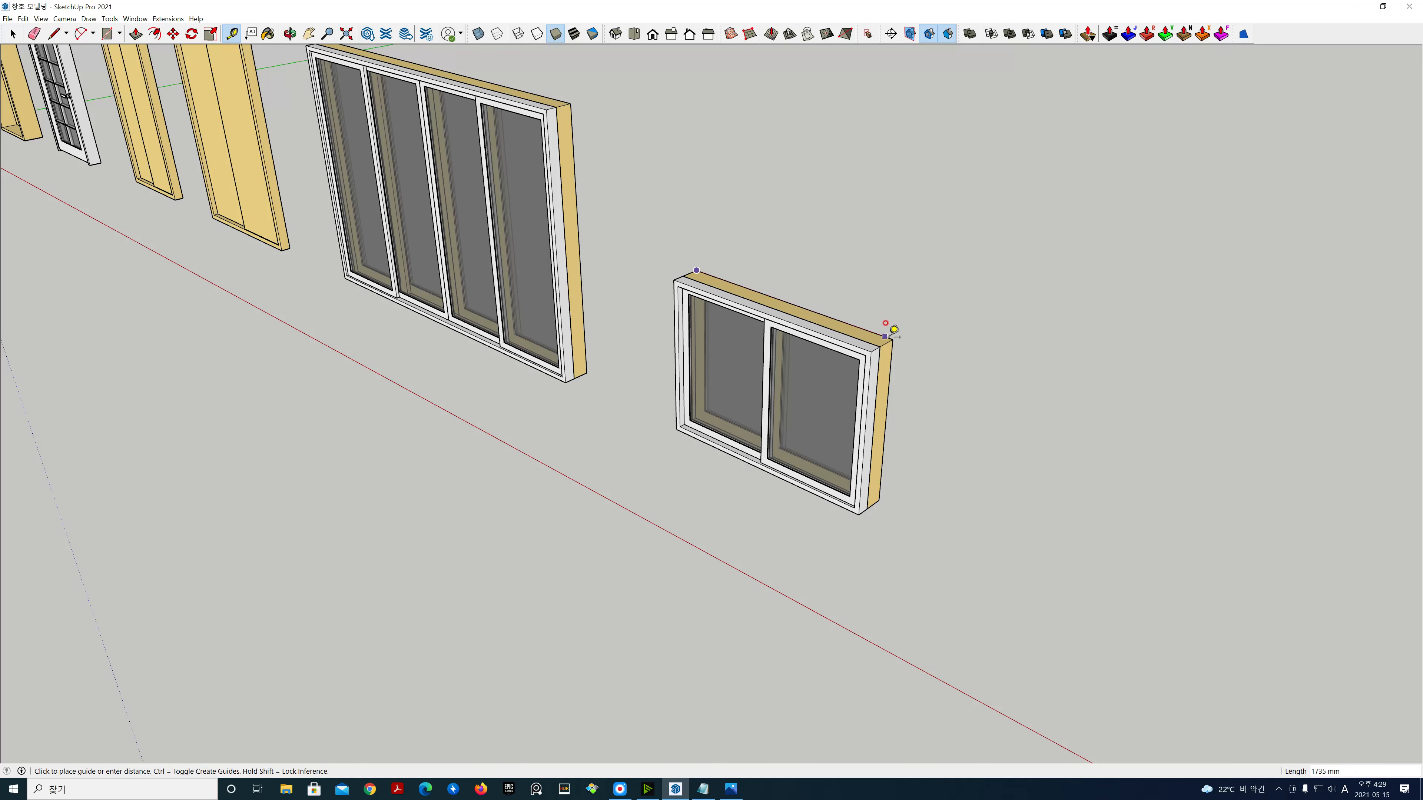
key(Escape)
scroll(911, 349, down, 1)
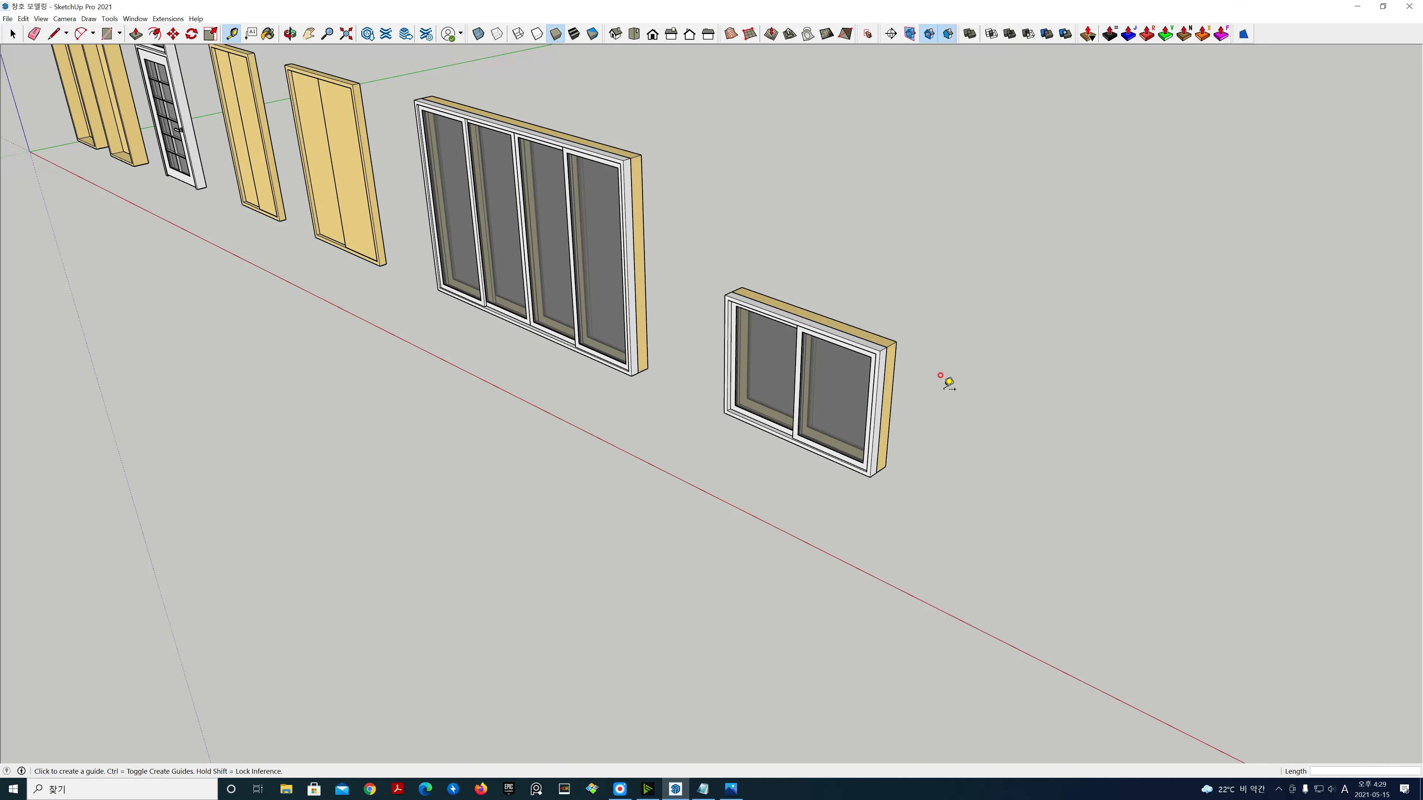
key(space)
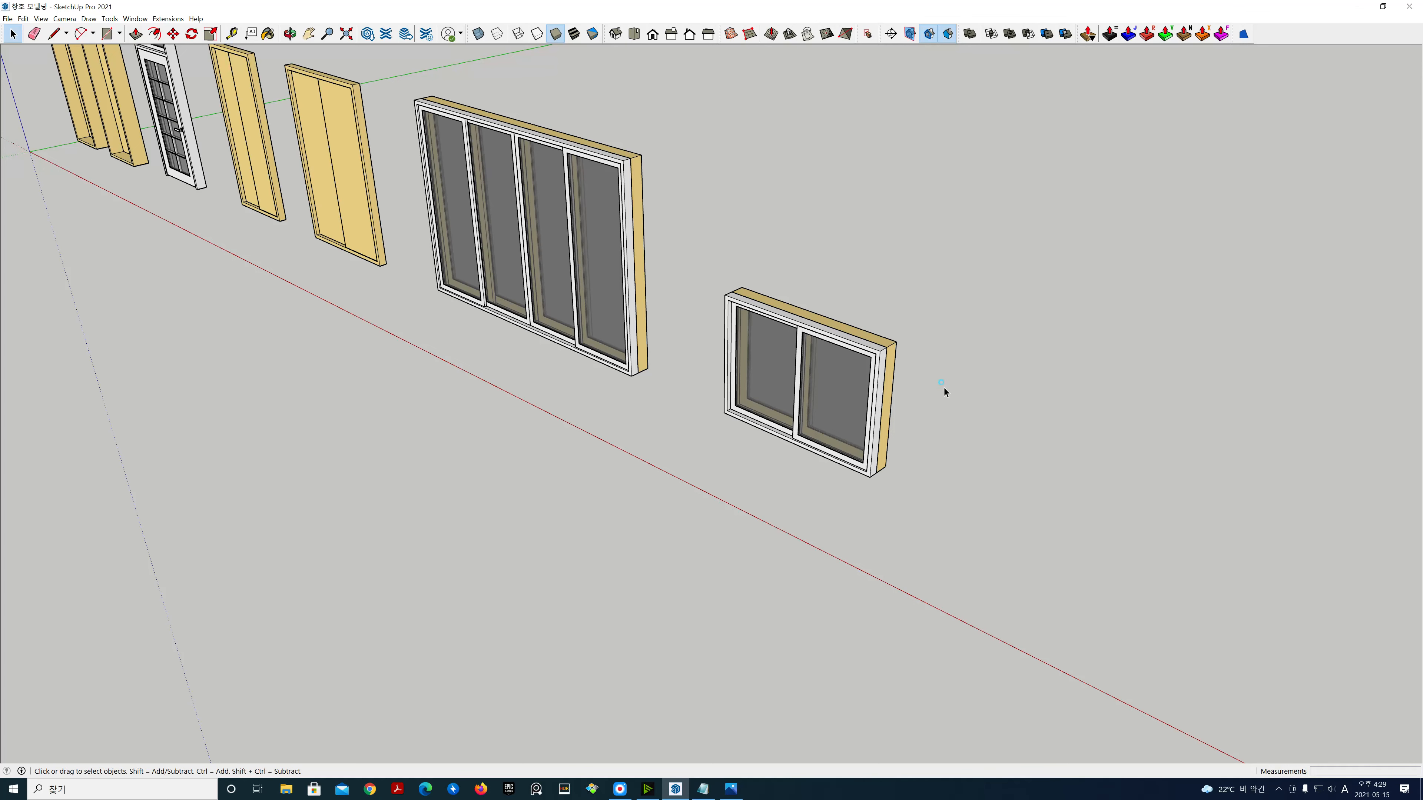
Step: Copy the two-pane window along the red axis direction, placing the duplicate beyond it at the end of the row
scroll(930, 395, down, 1)
shift+middle_drag(966, 447, 677, 386)
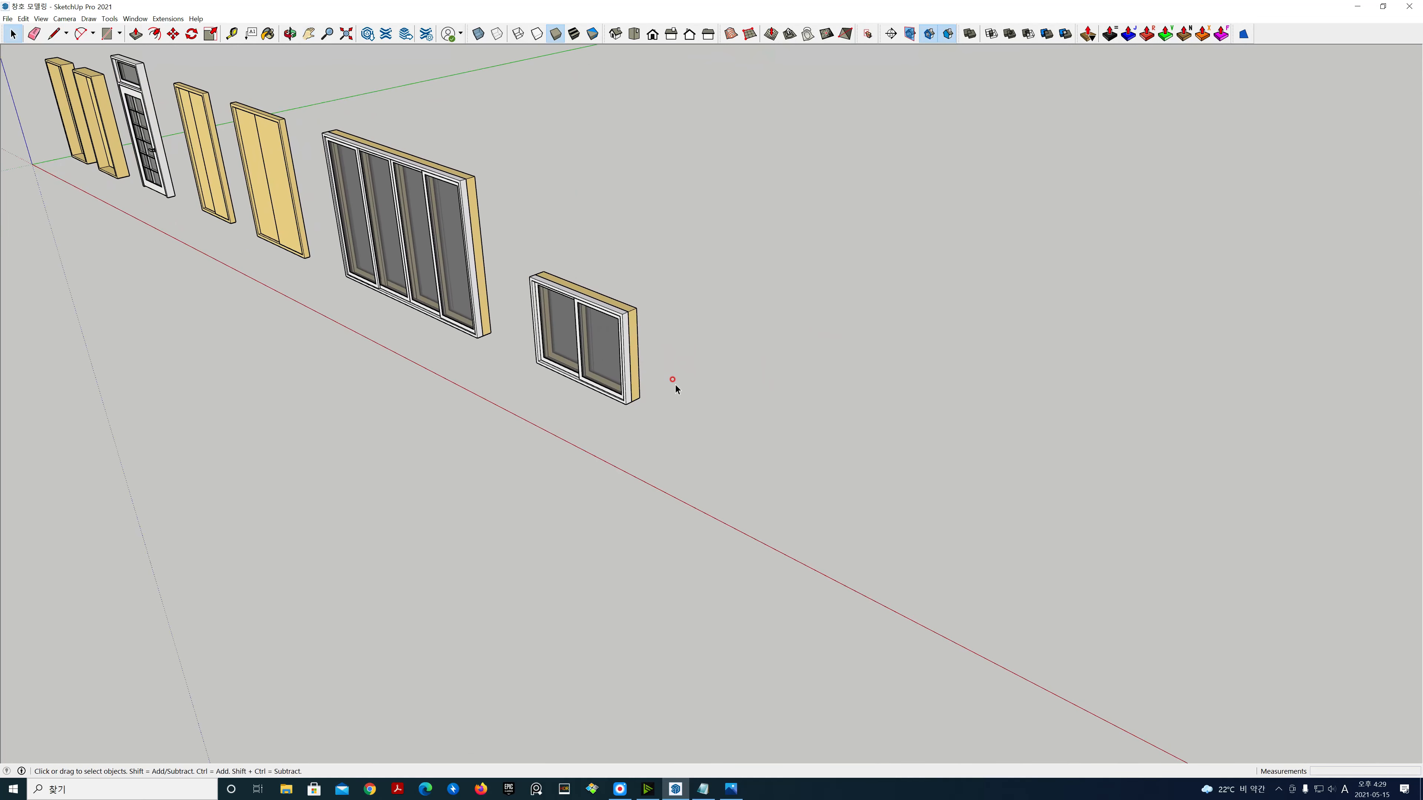
drag(698, 433, 512, 231)
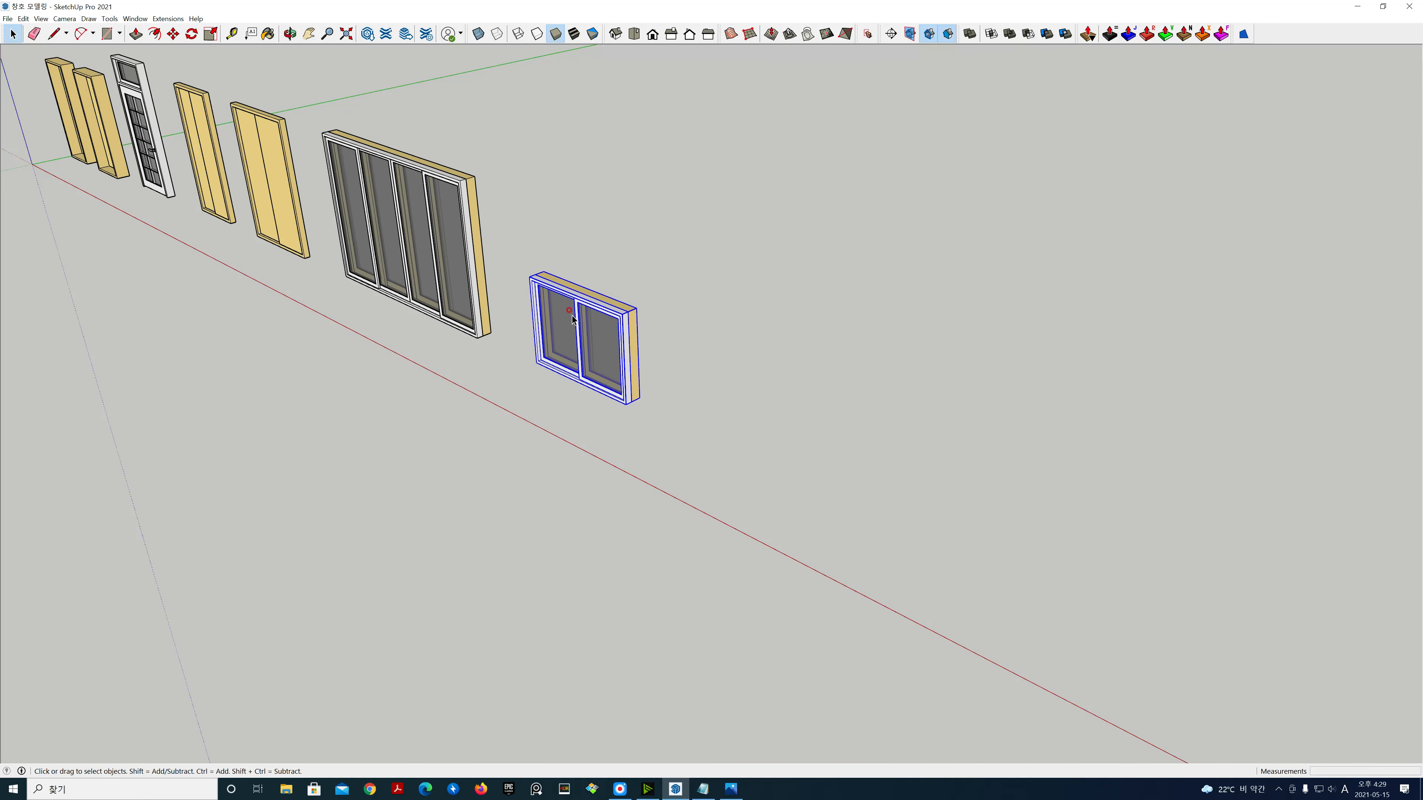
key(m)
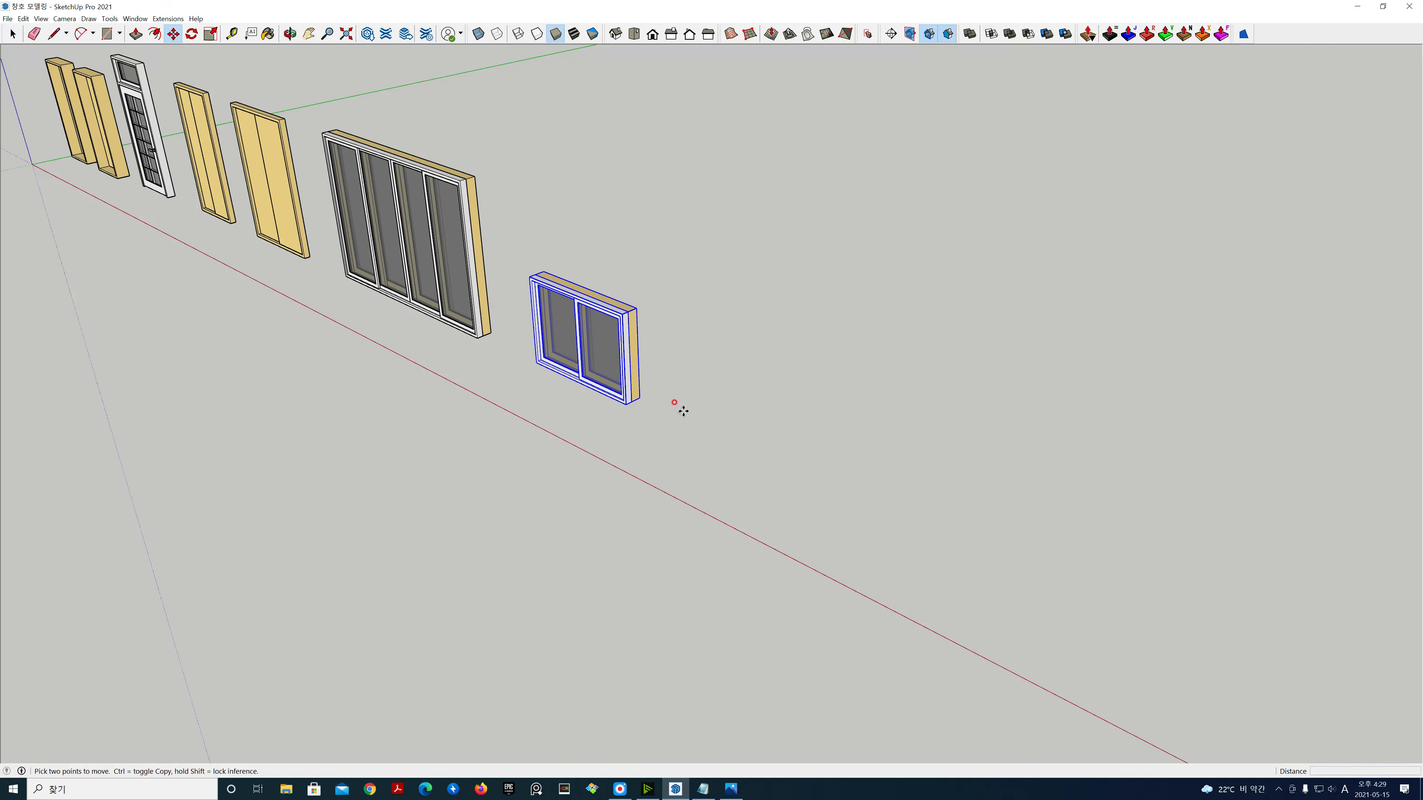
key(ctrl)
click(677, 413)
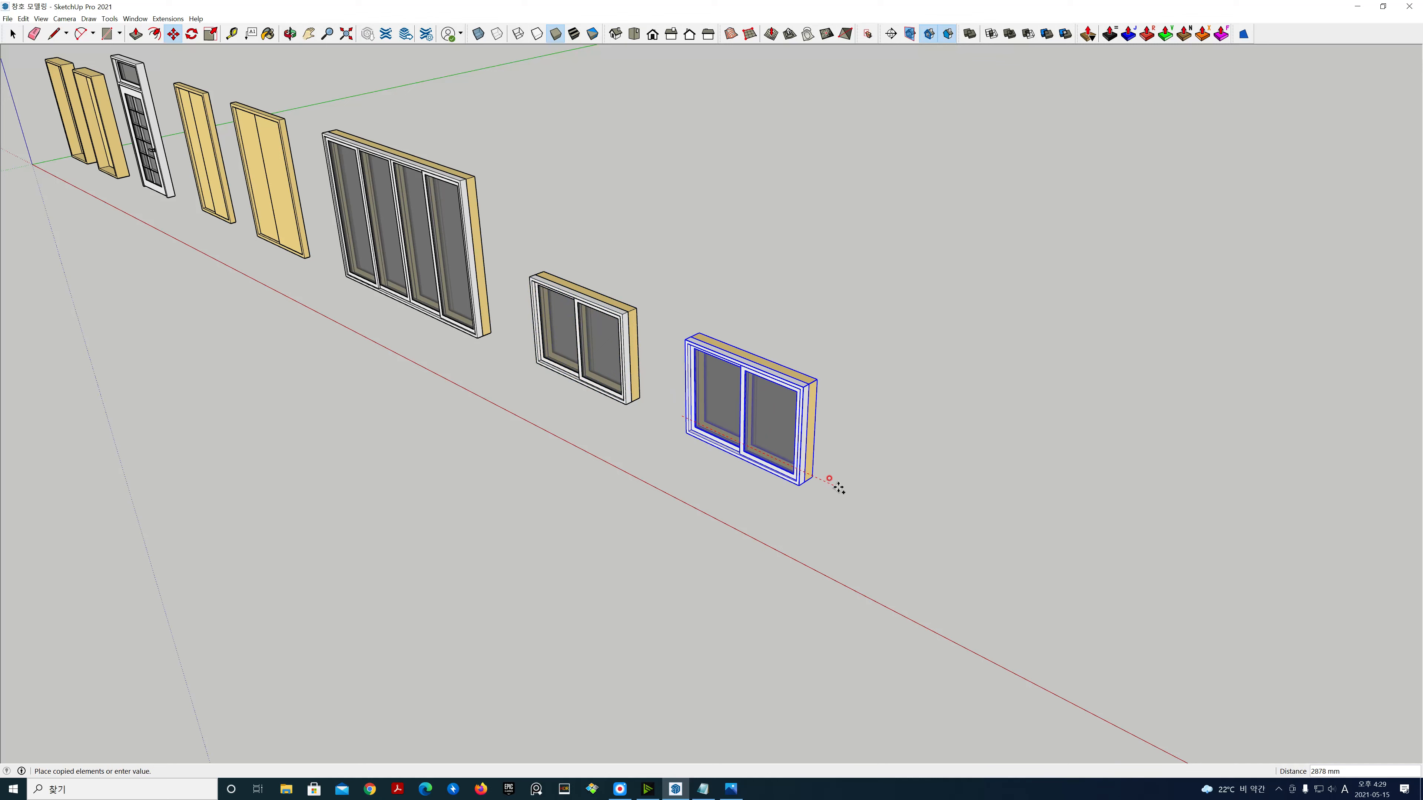
click(860, 496)
Step: Make a second copy of the two-pane window about 2872 mm farther along the row, and clear the selection
key(ctrl)
click(890, 517)
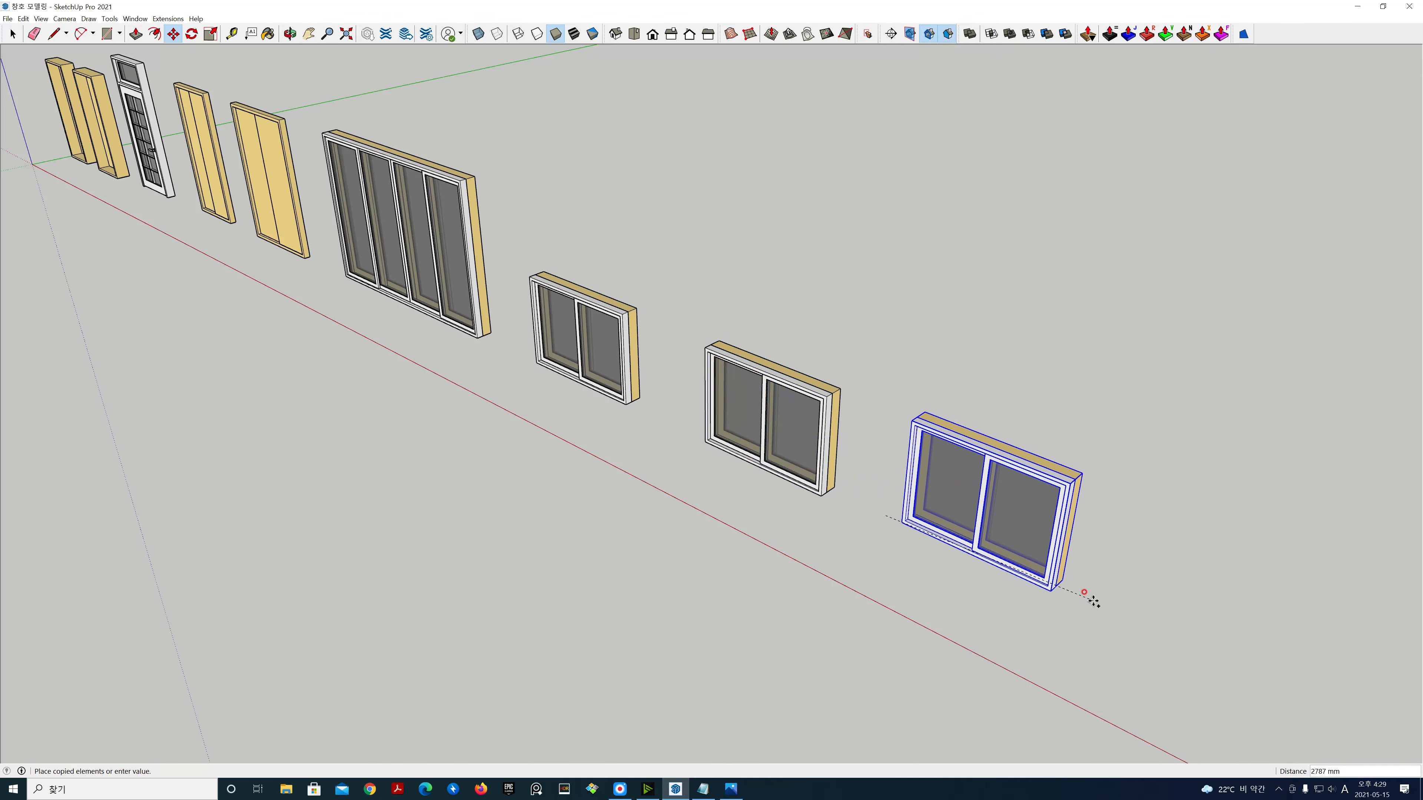
click(1089, 610)
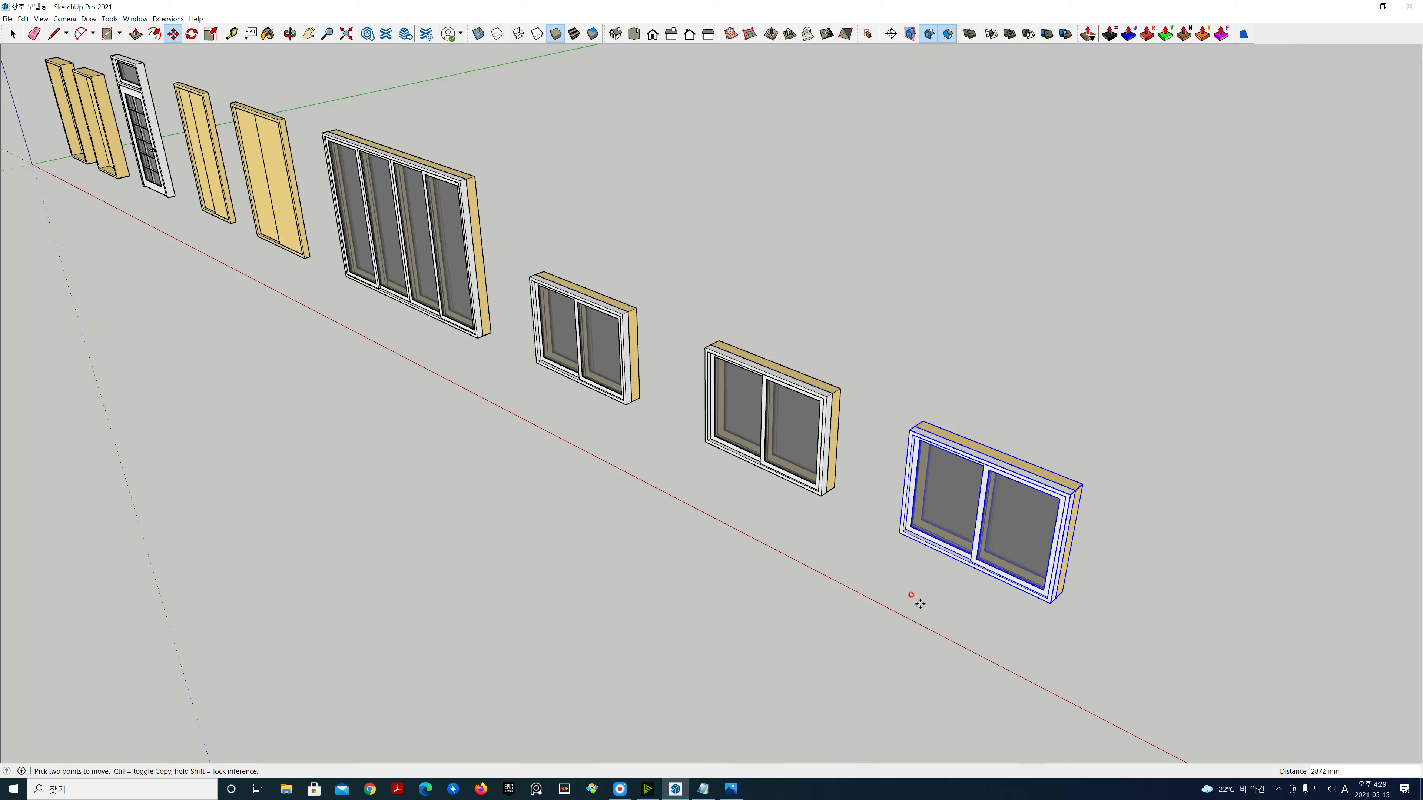
key(space)
click(909, 598)
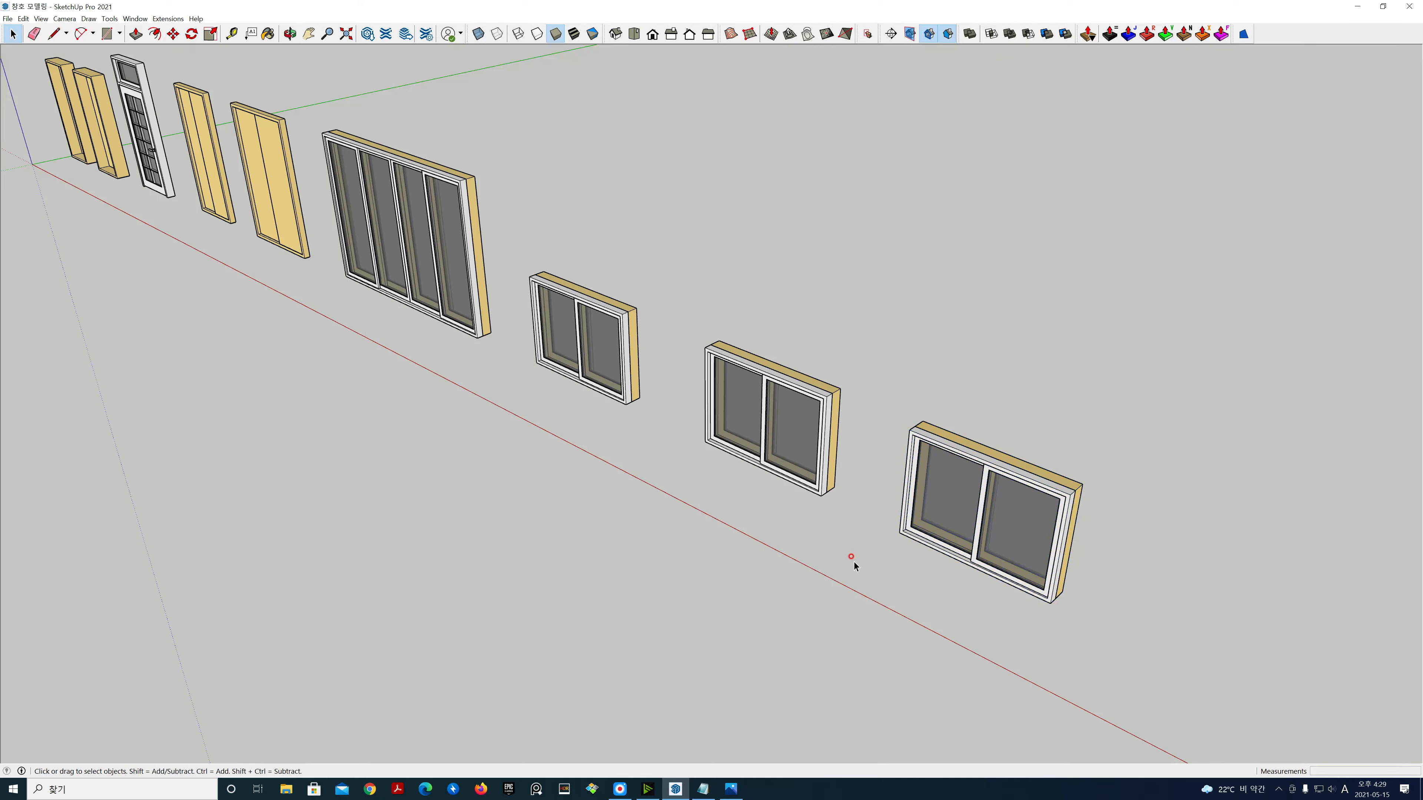
Step: Examine the three two-pane windows by selecting individual ones and viewing their frames close up, leaving nothing selected
click(621, 313)
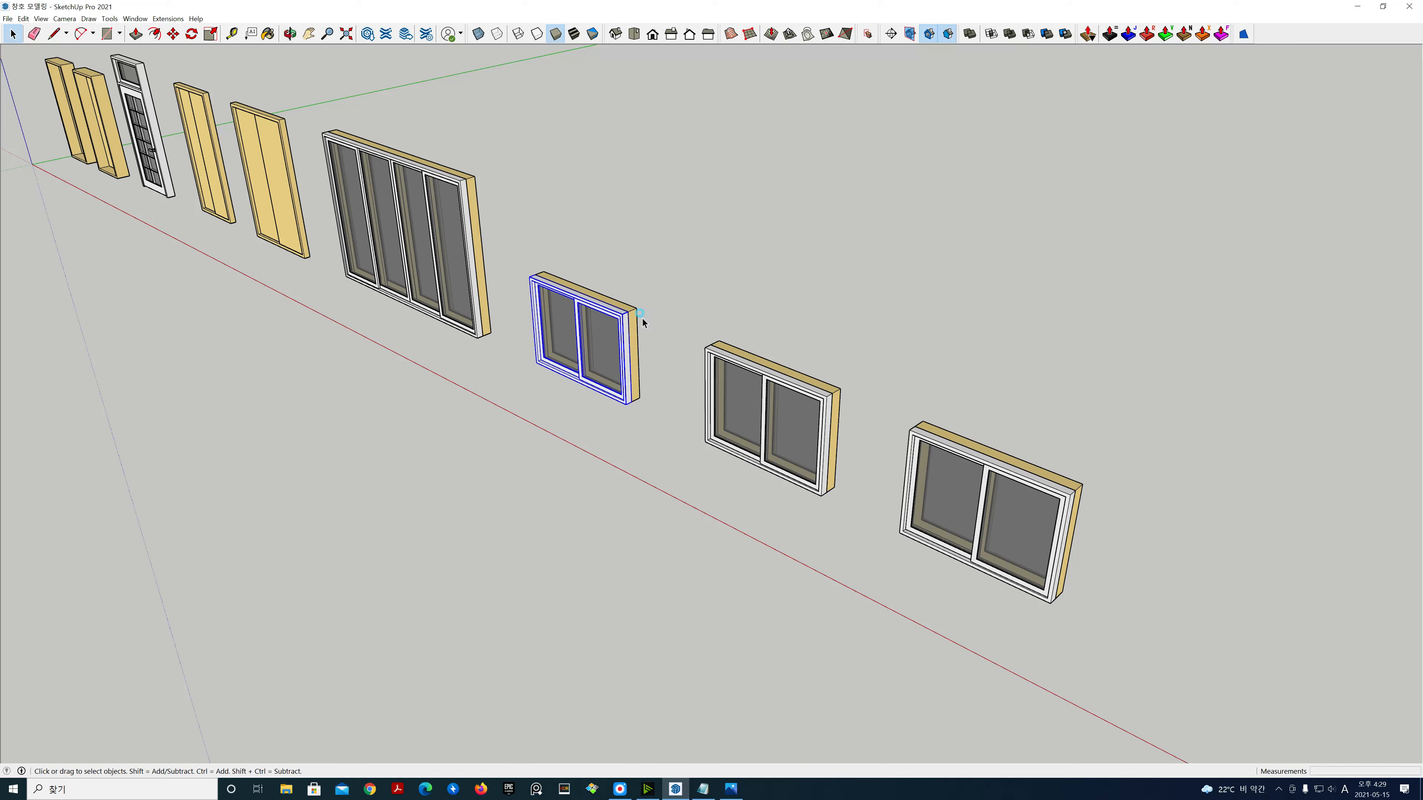
click(828, 389)
click(916, 432)
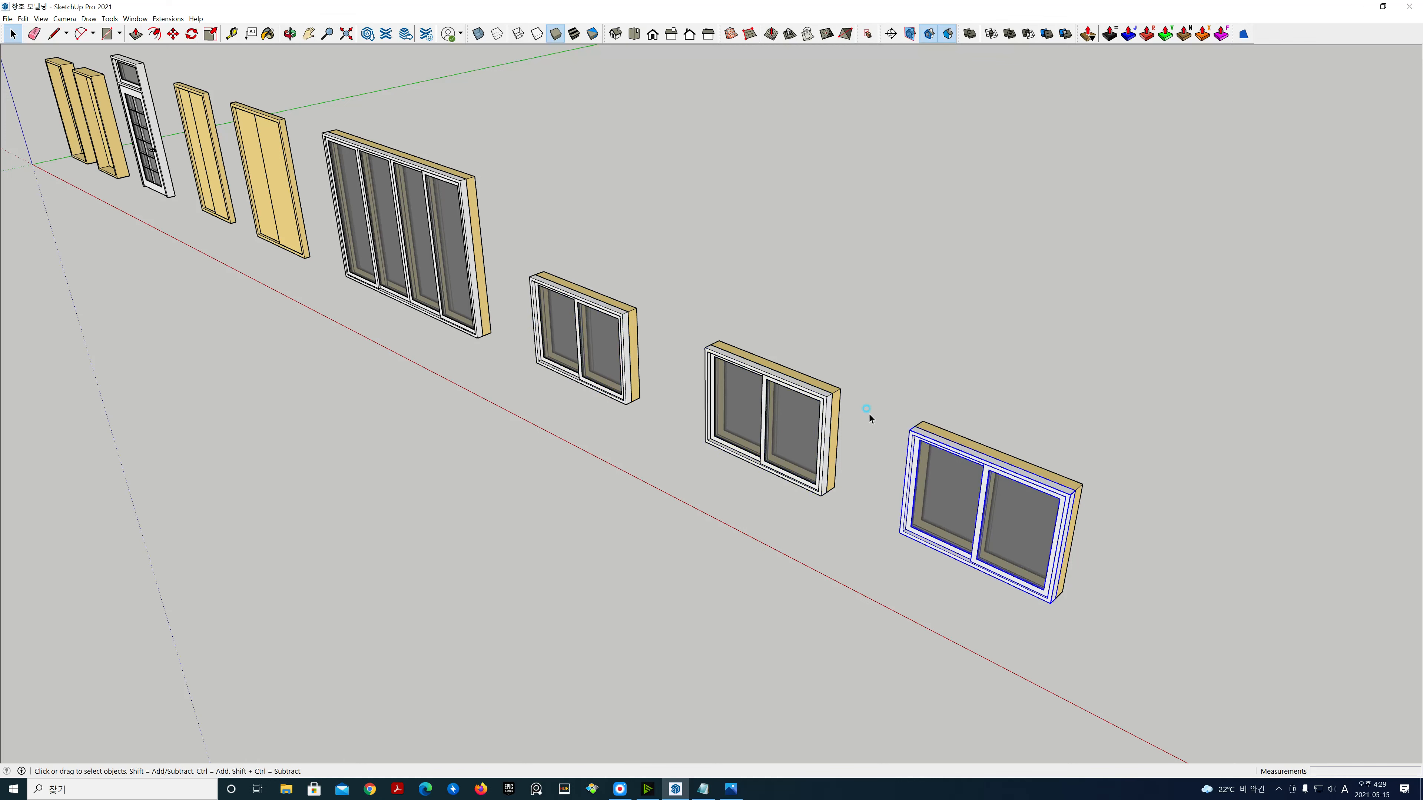
click(855, 405)
drag(674, 440, 514, 251)
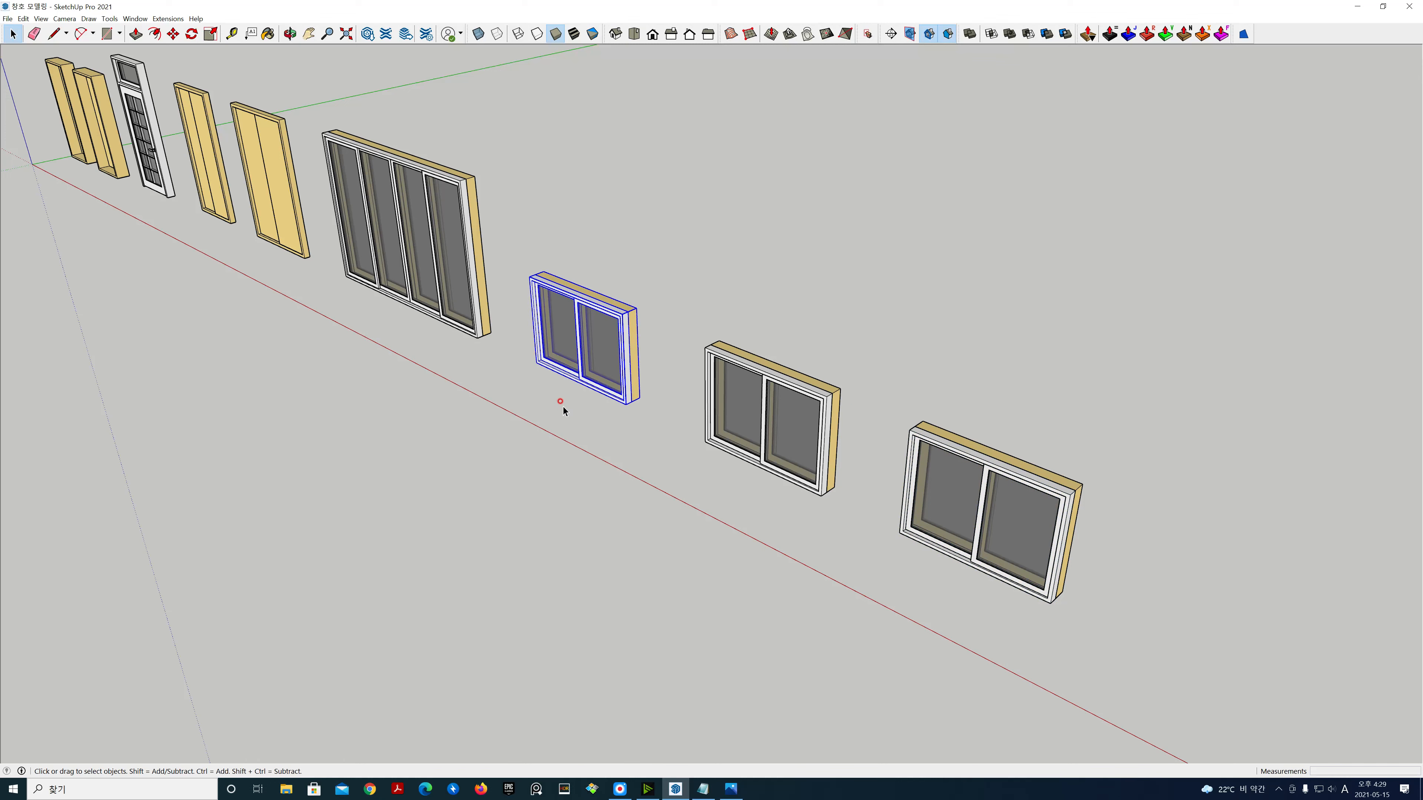
click(756, 484)
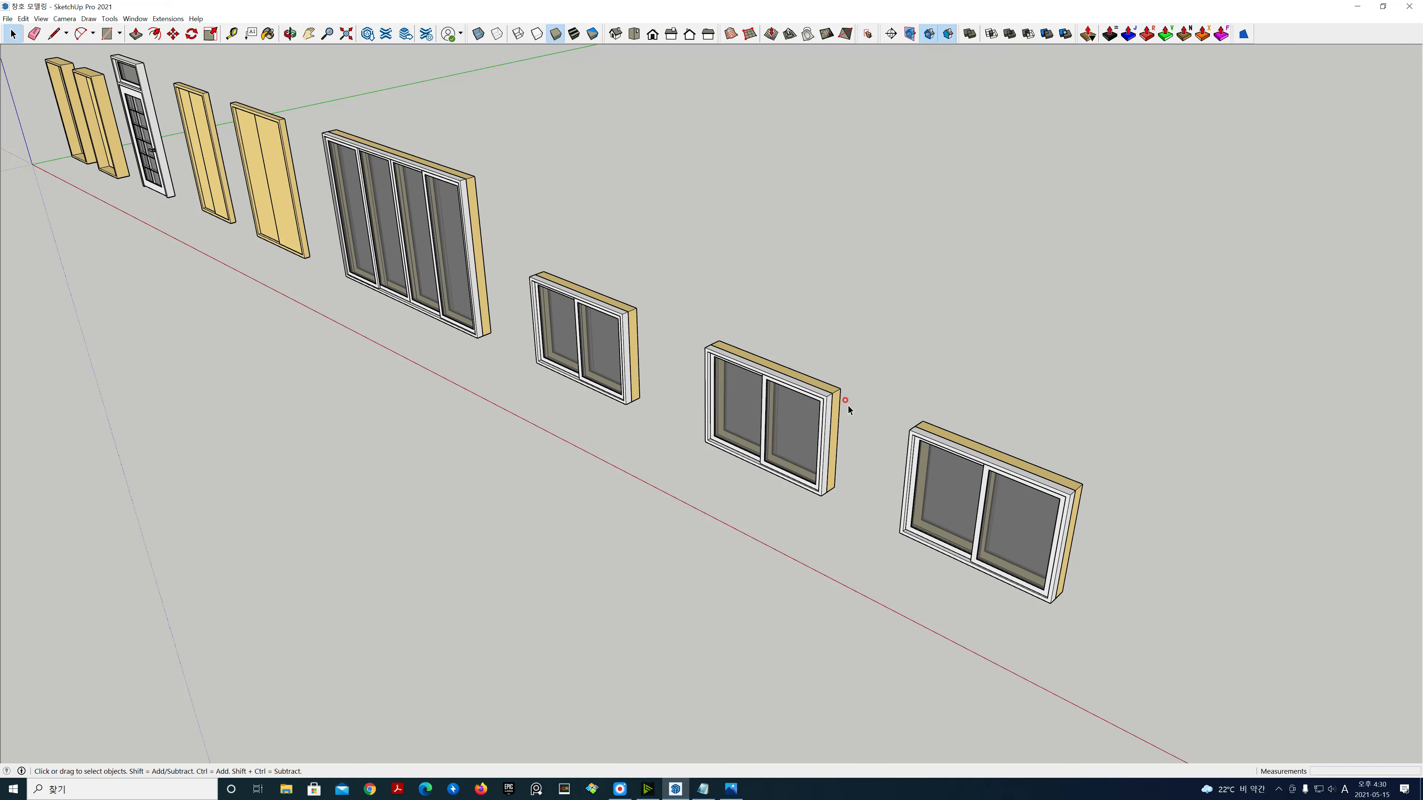
scroll(848, 406, up, 5)
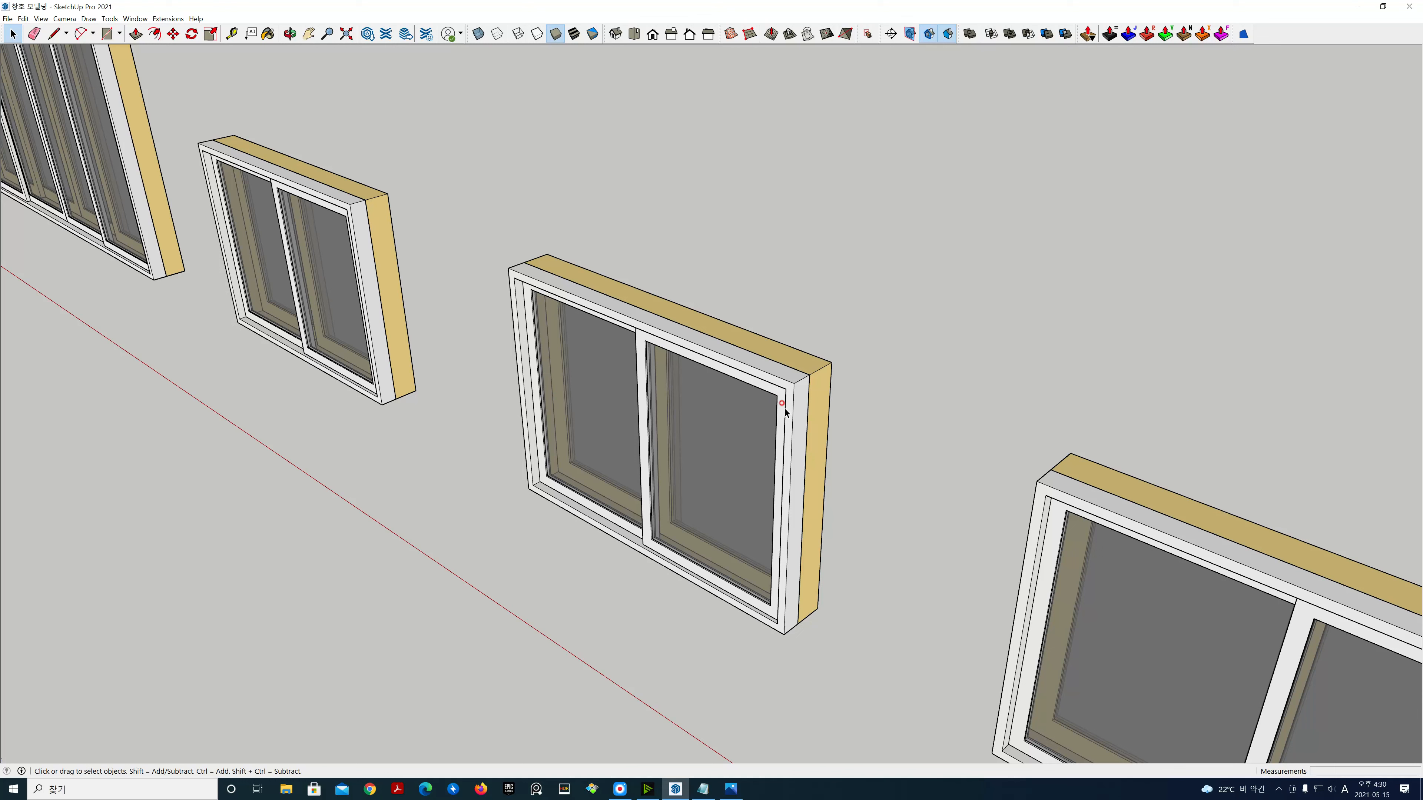
scroll(784, 412, down, 1)
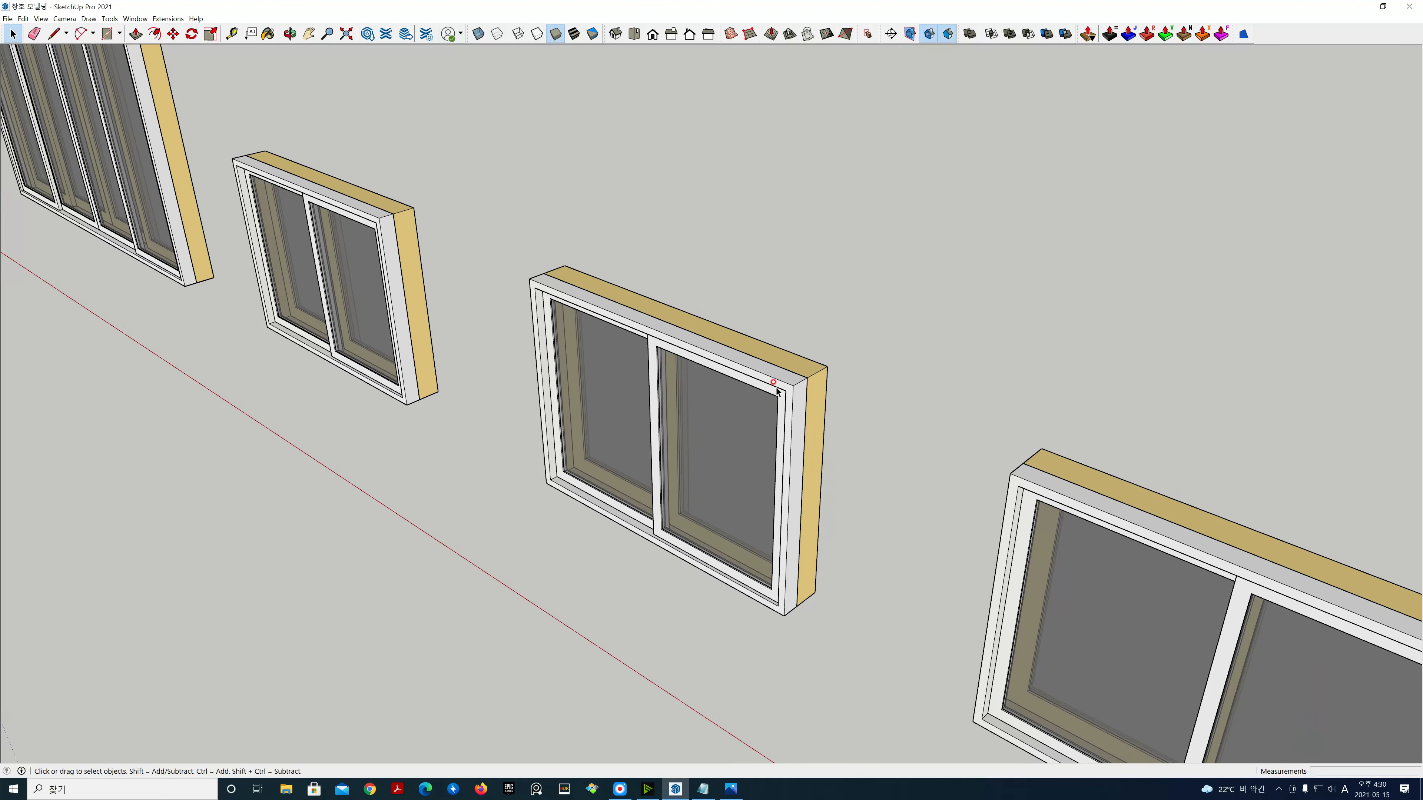
scroll(870, 370, down, 2)
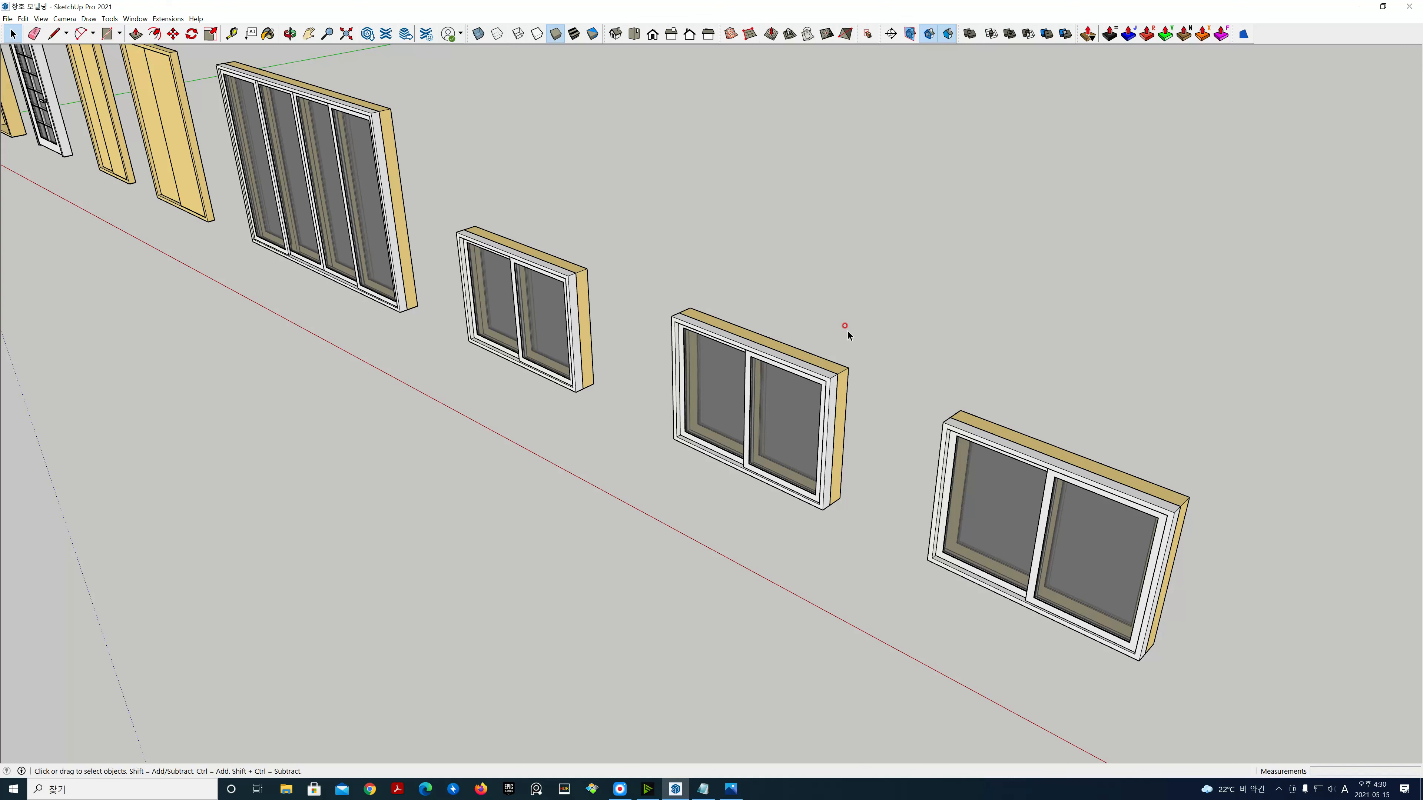
Step: Set up a front view in parallel projection, framing the three two-pane windows
click(653, 34)
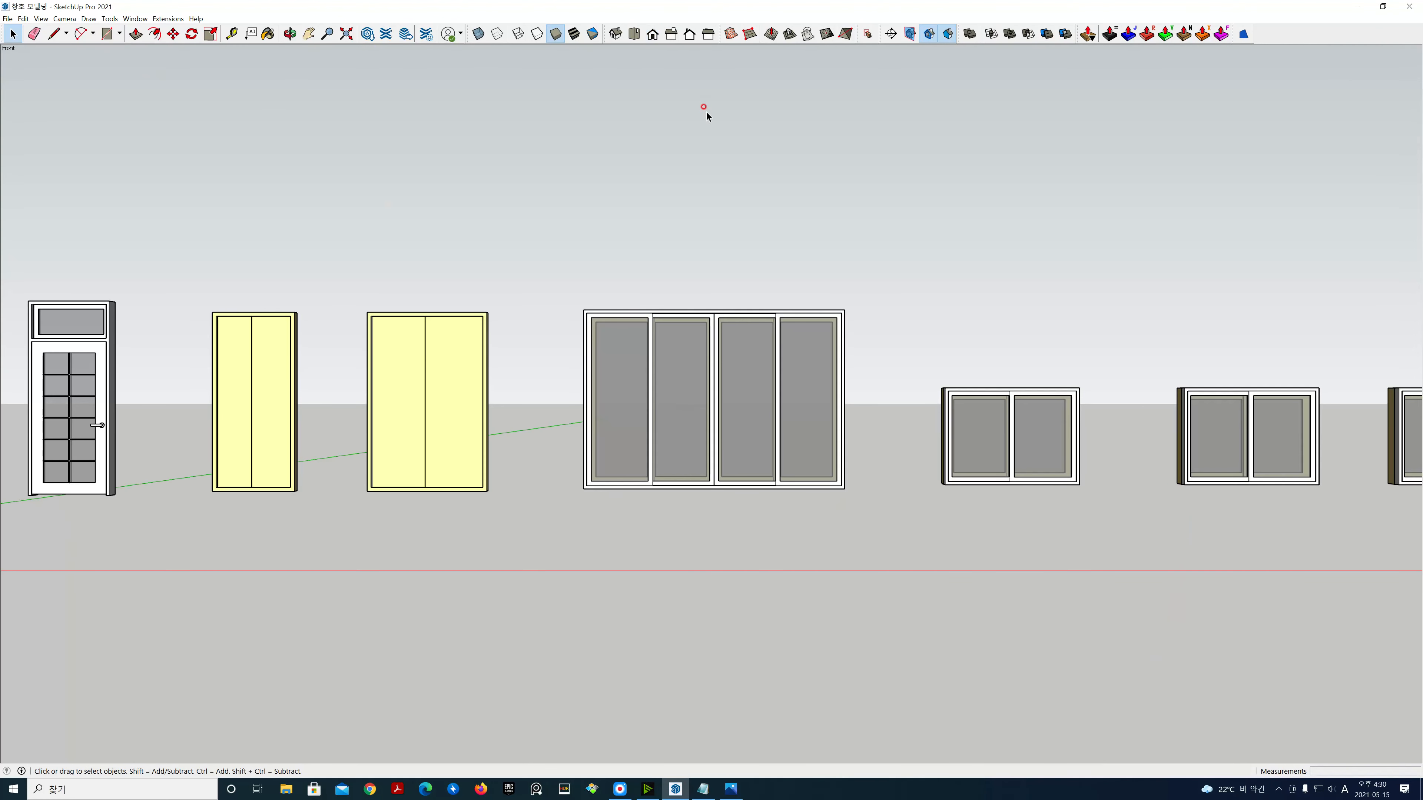
shift+middle_drag(1092, 391, 420, 320)
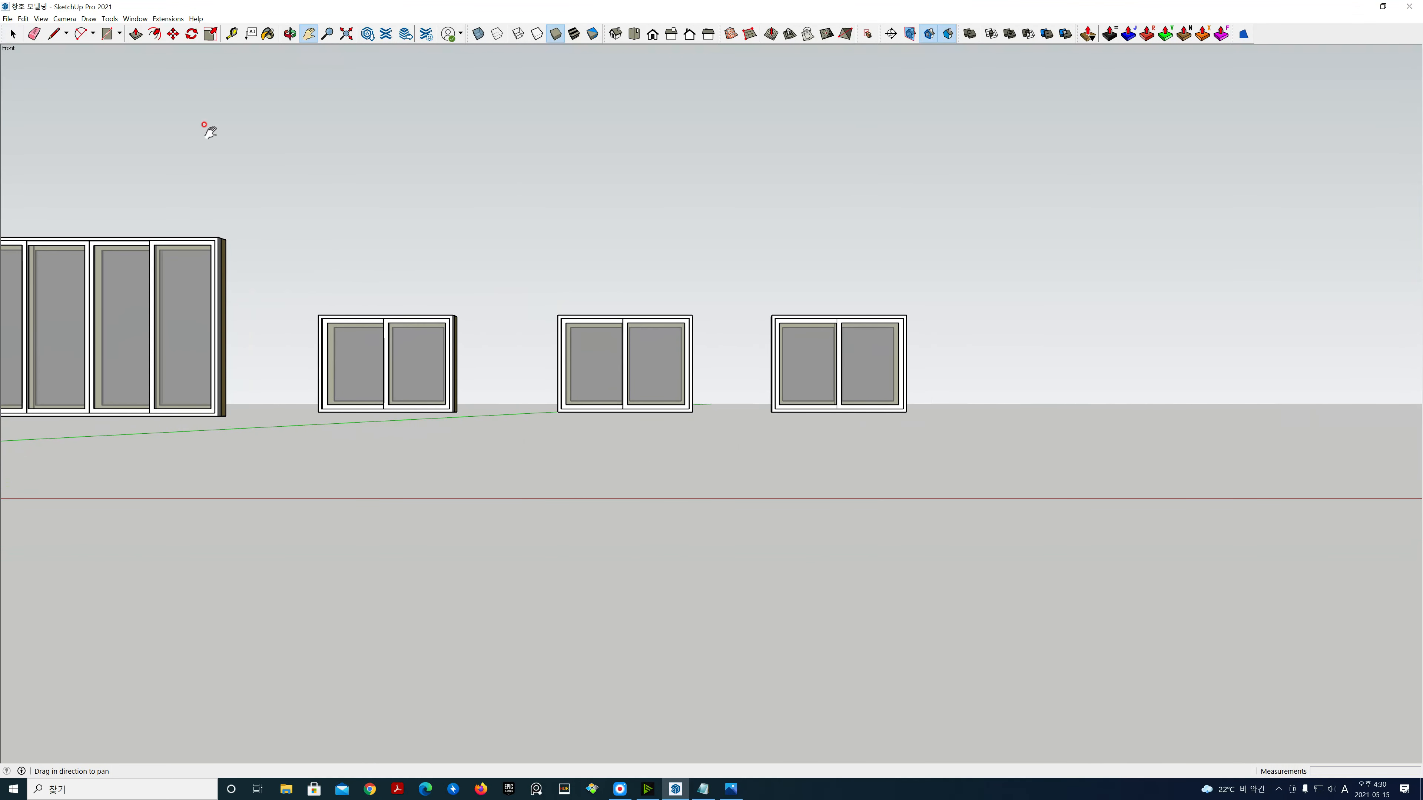
click(64, 19)
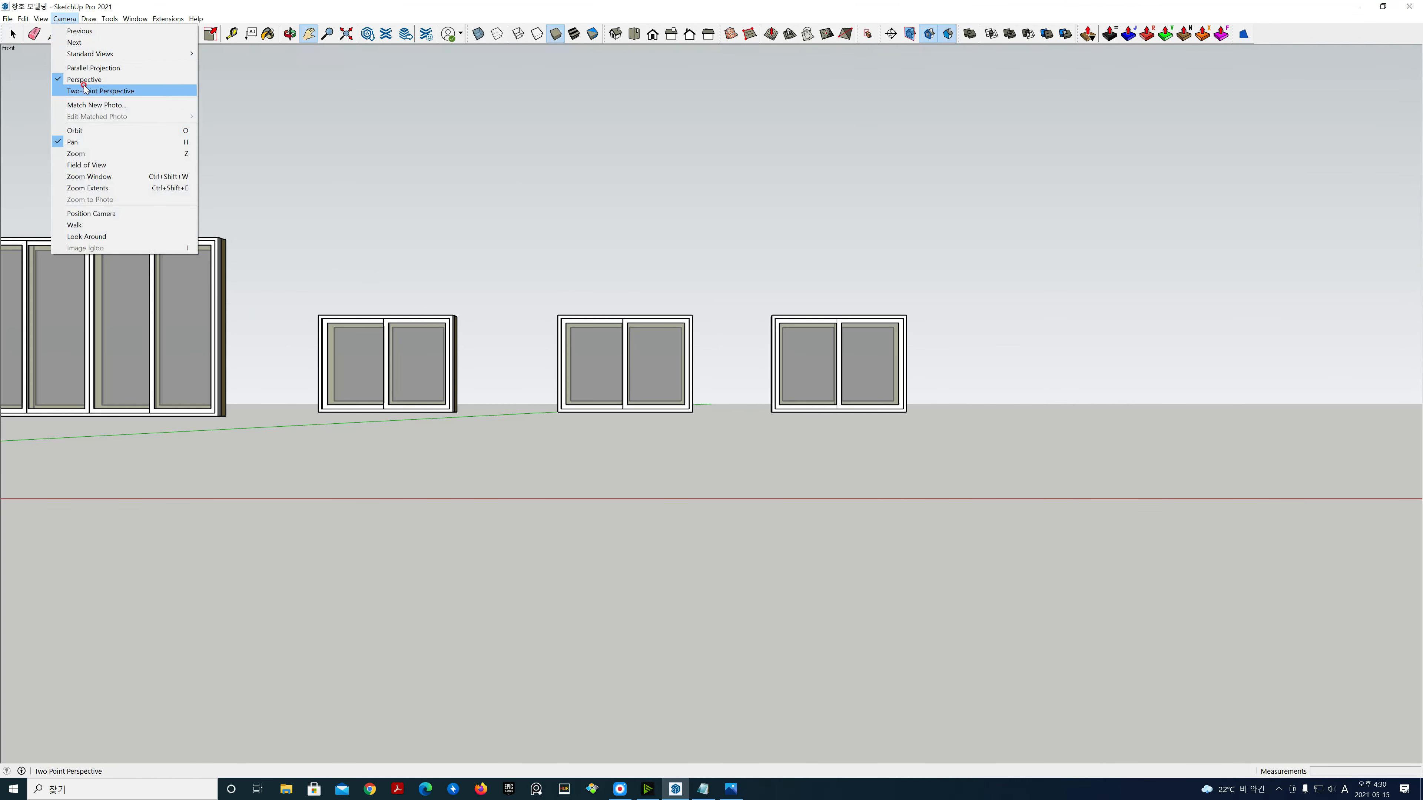
click(84, 68)
scroll(667, 356, up, 4)
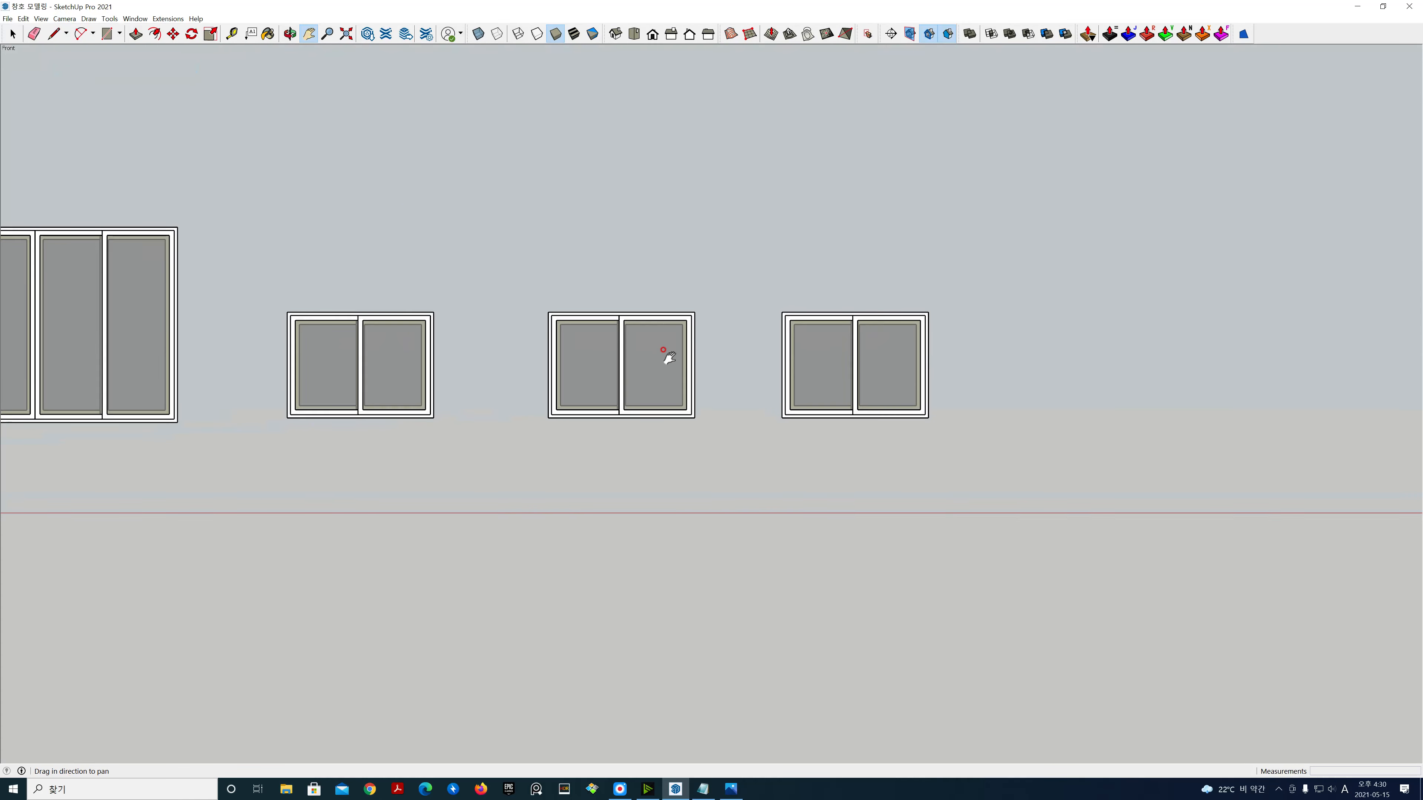
drag(756, 410, 920, 445)
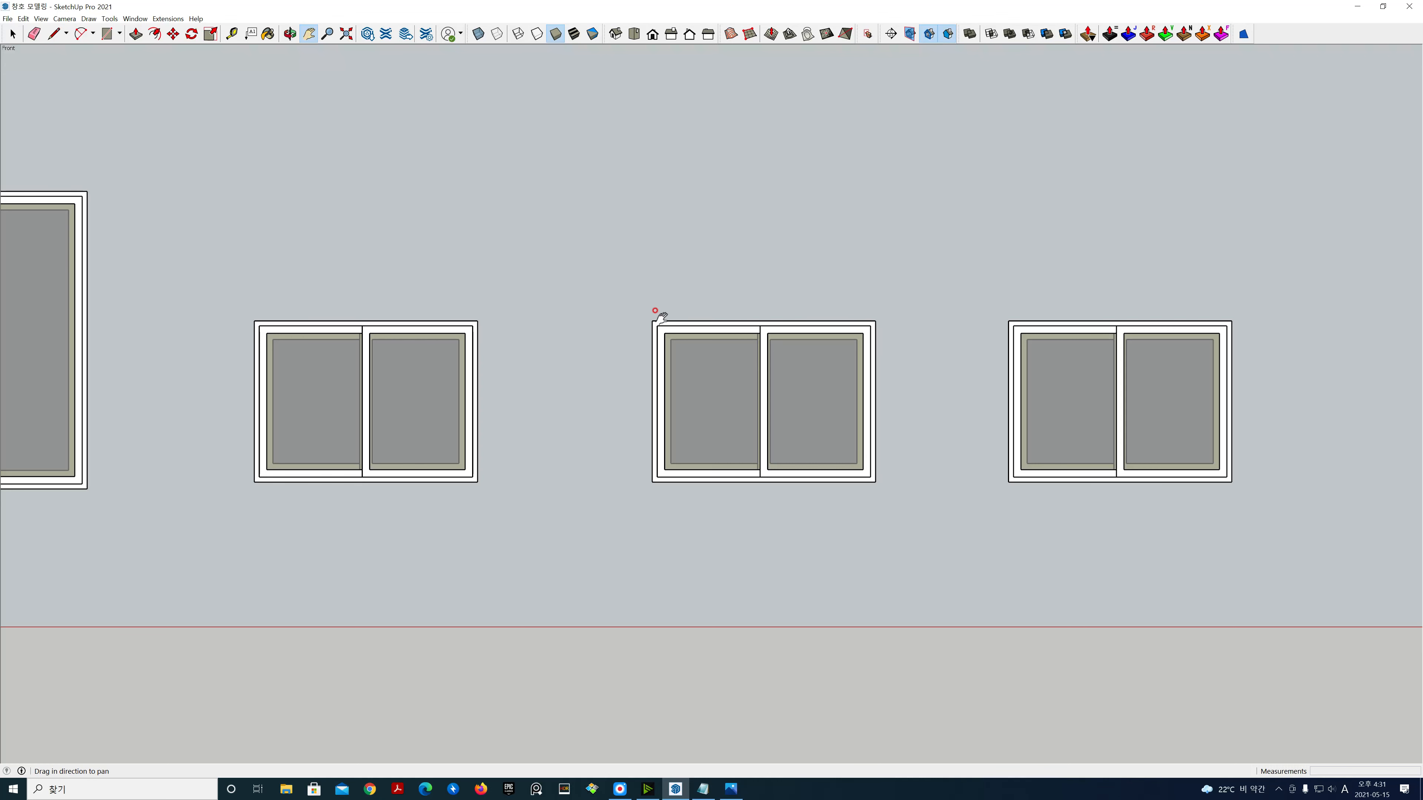
key(space)
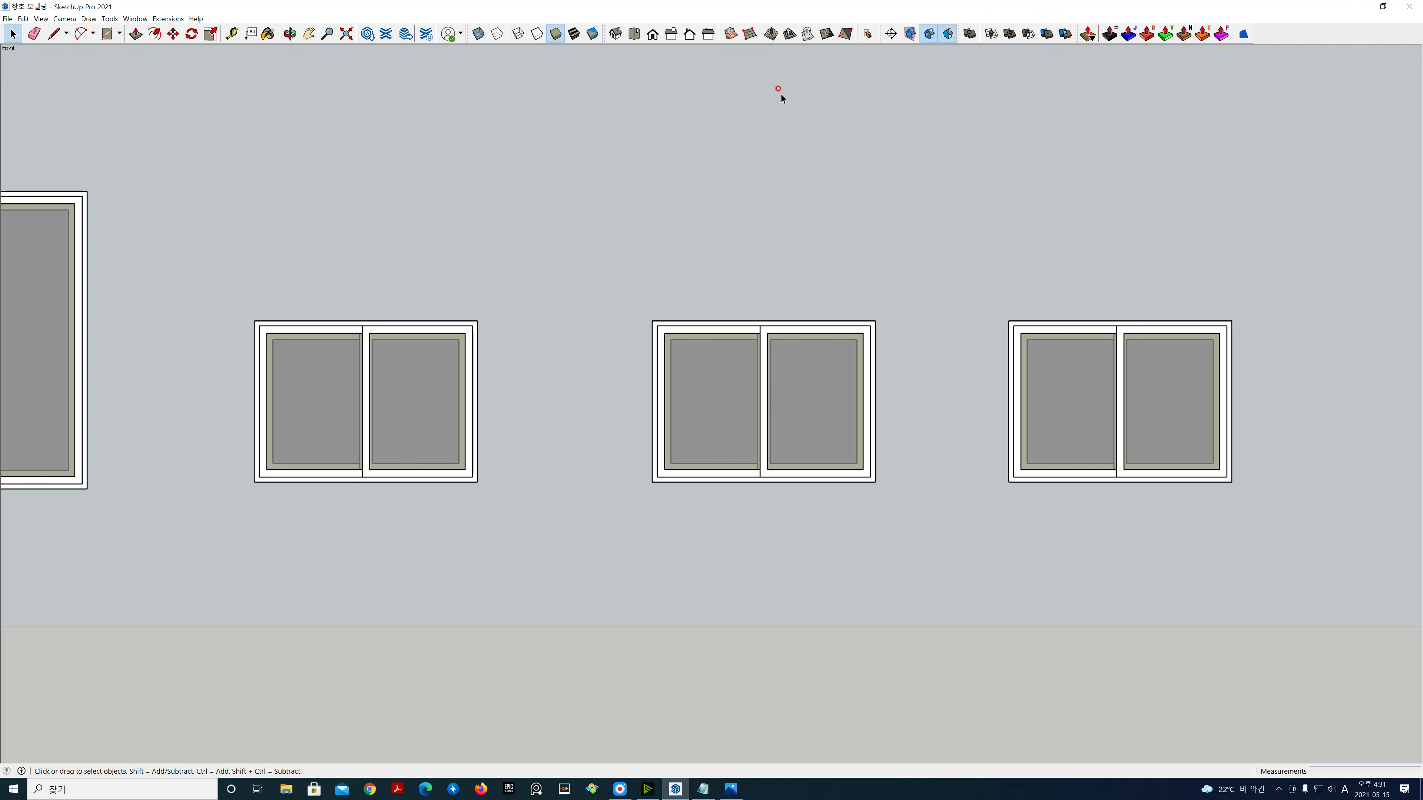
Step: Stretch the right side of the middle two-pane window inward by 300 mm with Stretch By Area
click(868, 35)
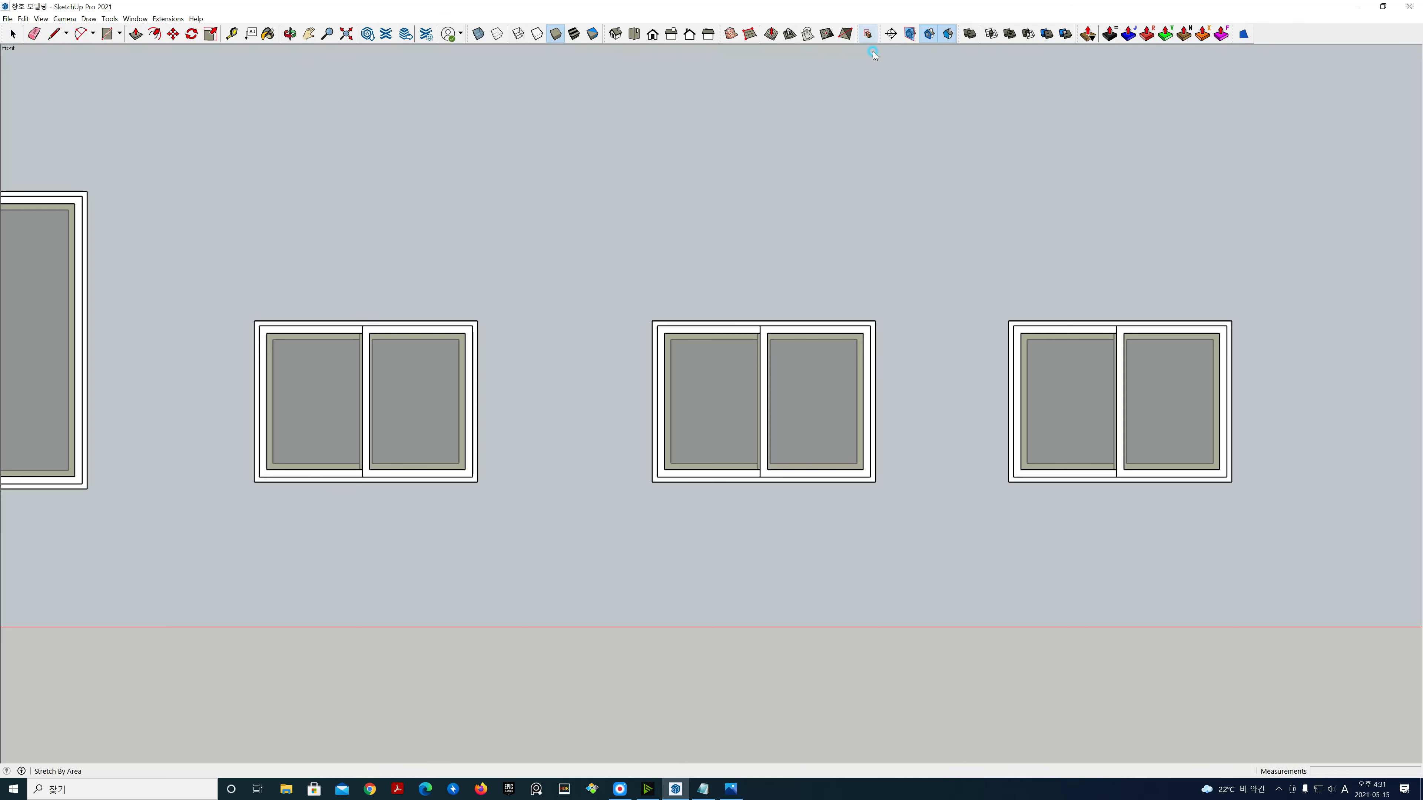
drag(923, 525, 829, 288)
click(876, 273)
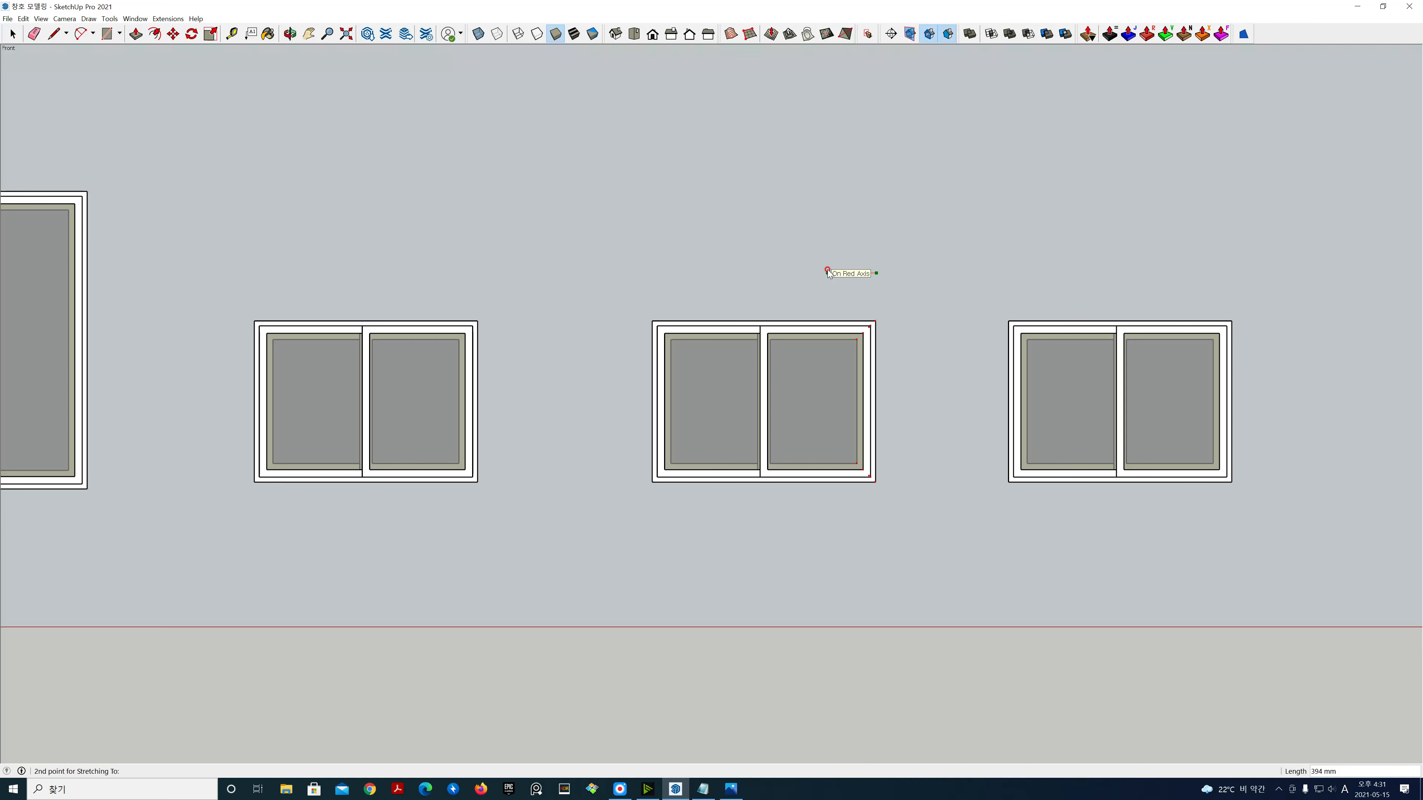
text(300)
key(Return)
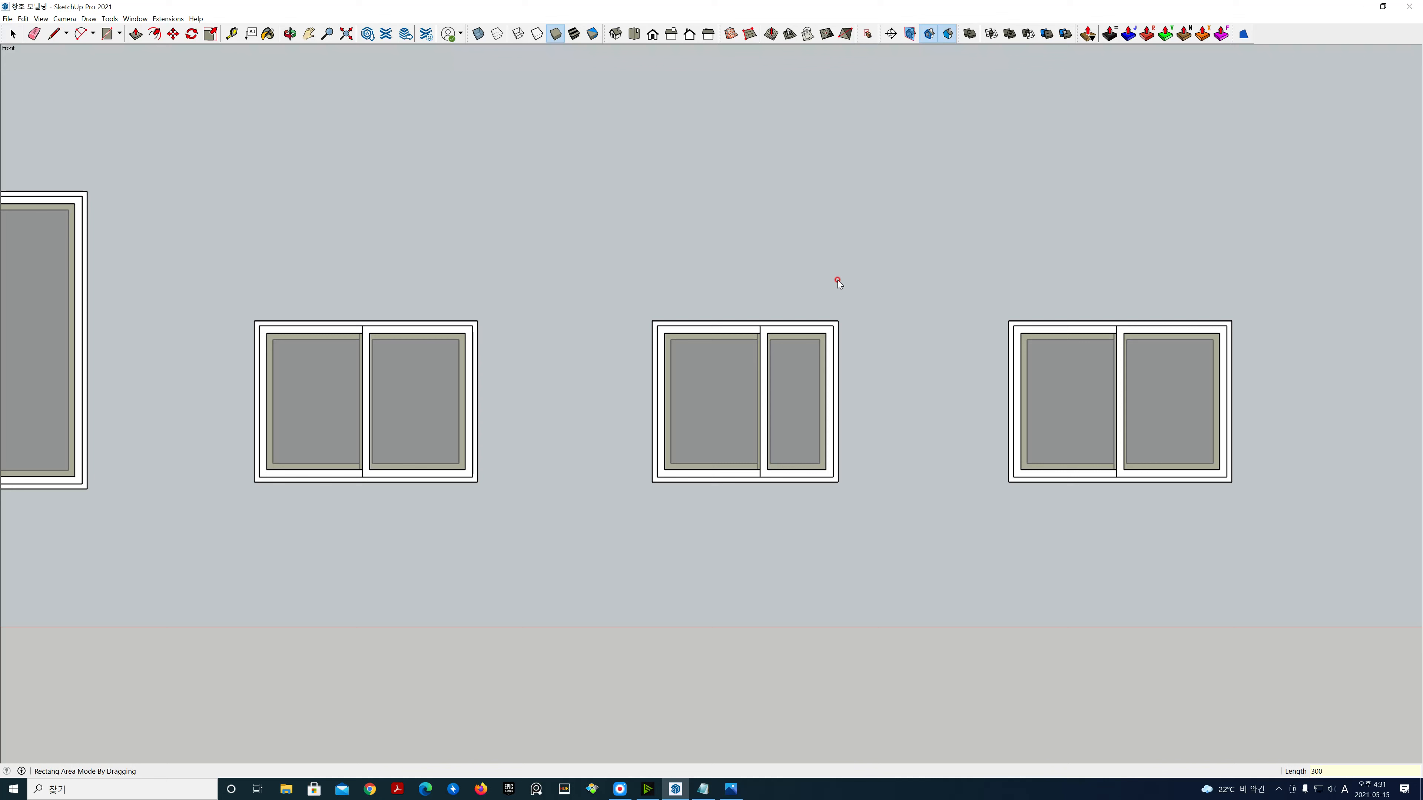
Step: Stretch the left side of the middle two-pane window inward by 300 mm
drag(709, 510, 627, 298)
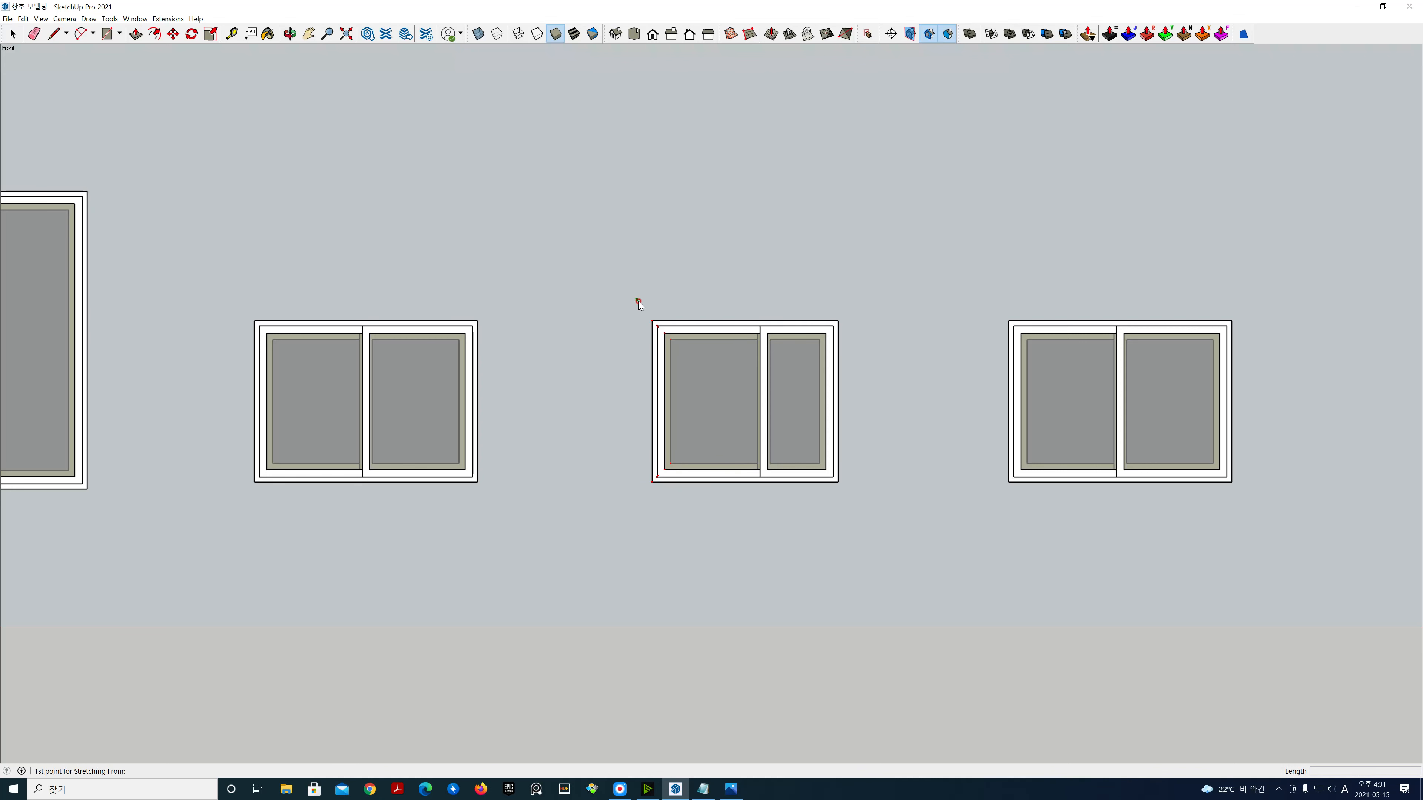
click(651, 275)
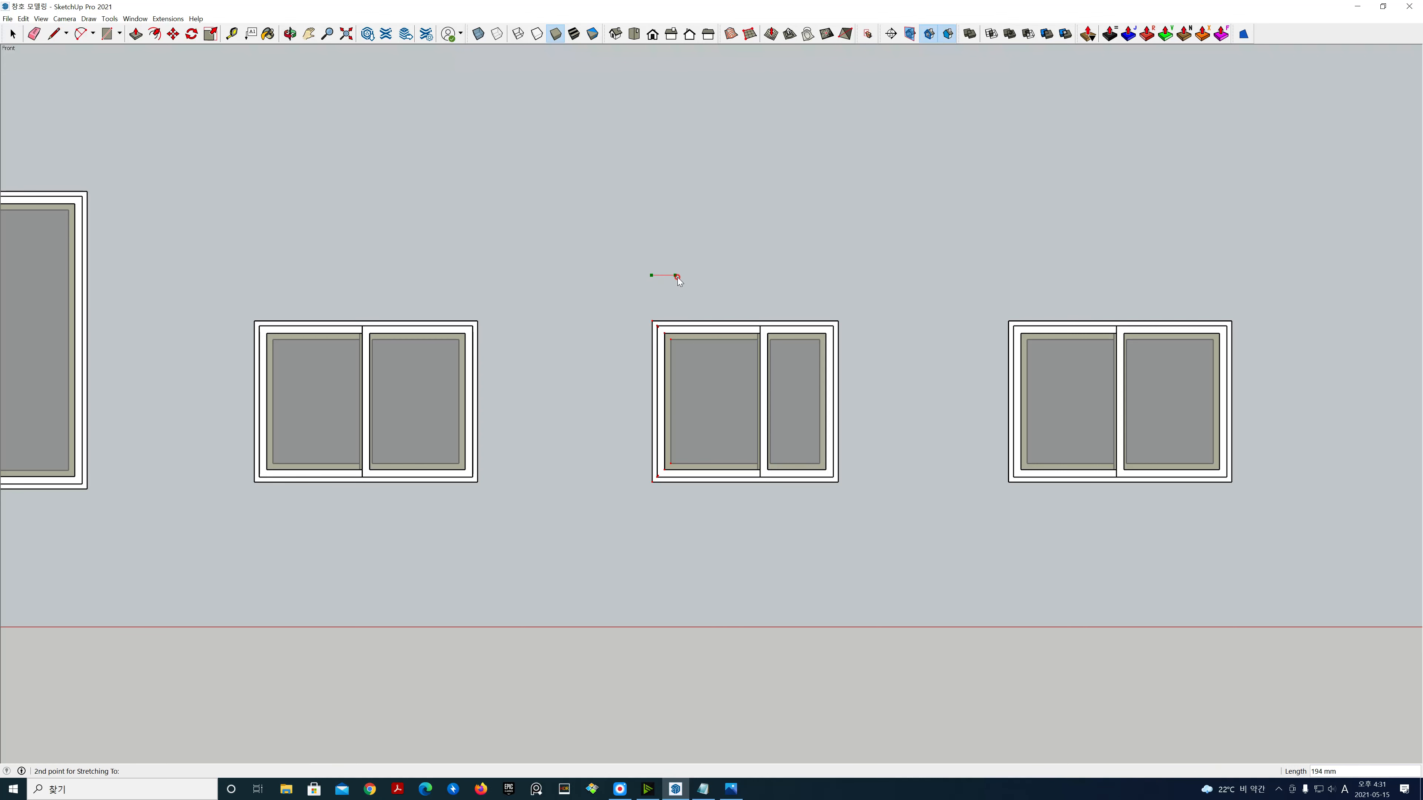
text(300)
key(Return)
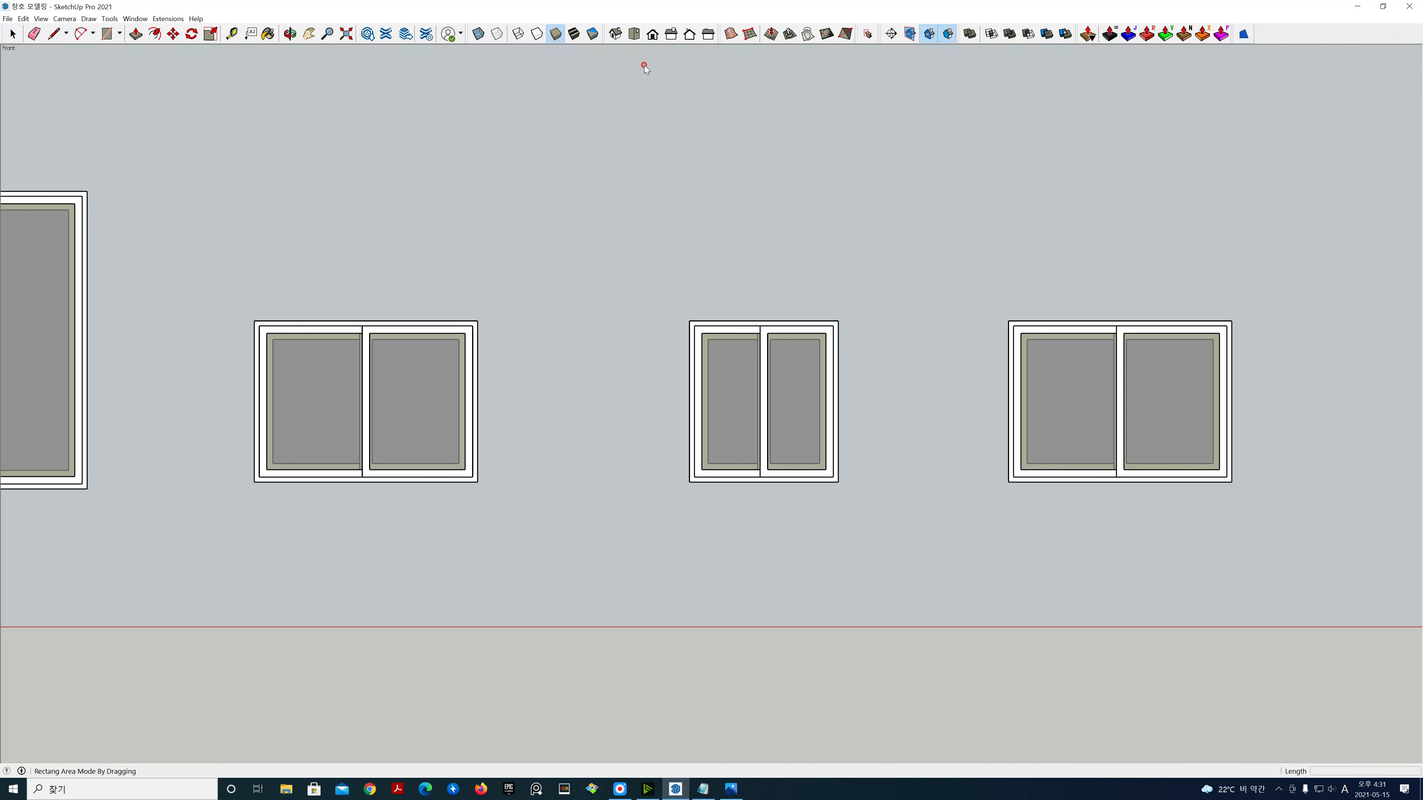
Step: Measure the width of the narrowed middle window along its top rear edge in an isometric view
click(617, 36)
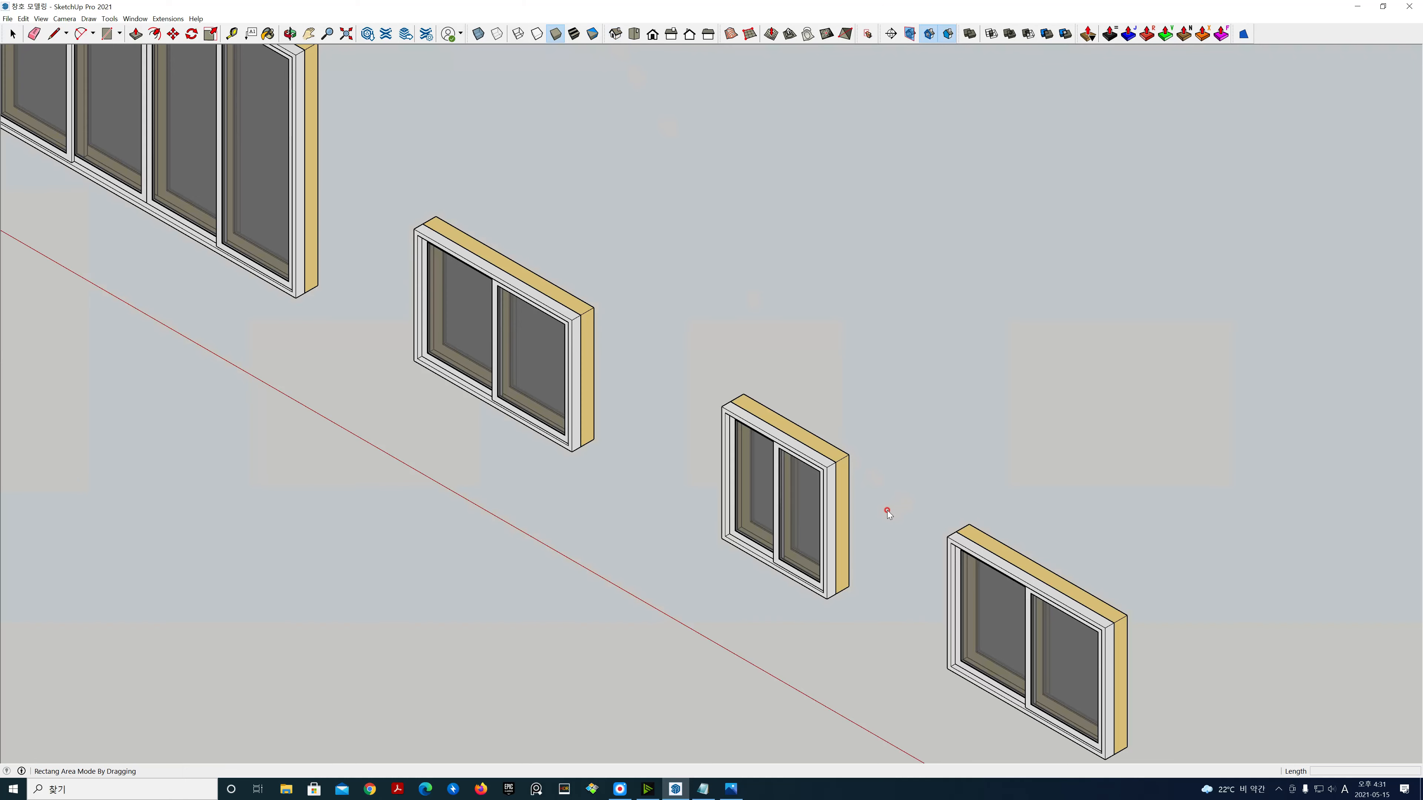
shift+middle_drag(864, 493, 724, 375)
scroll(723, 375, up, 1)
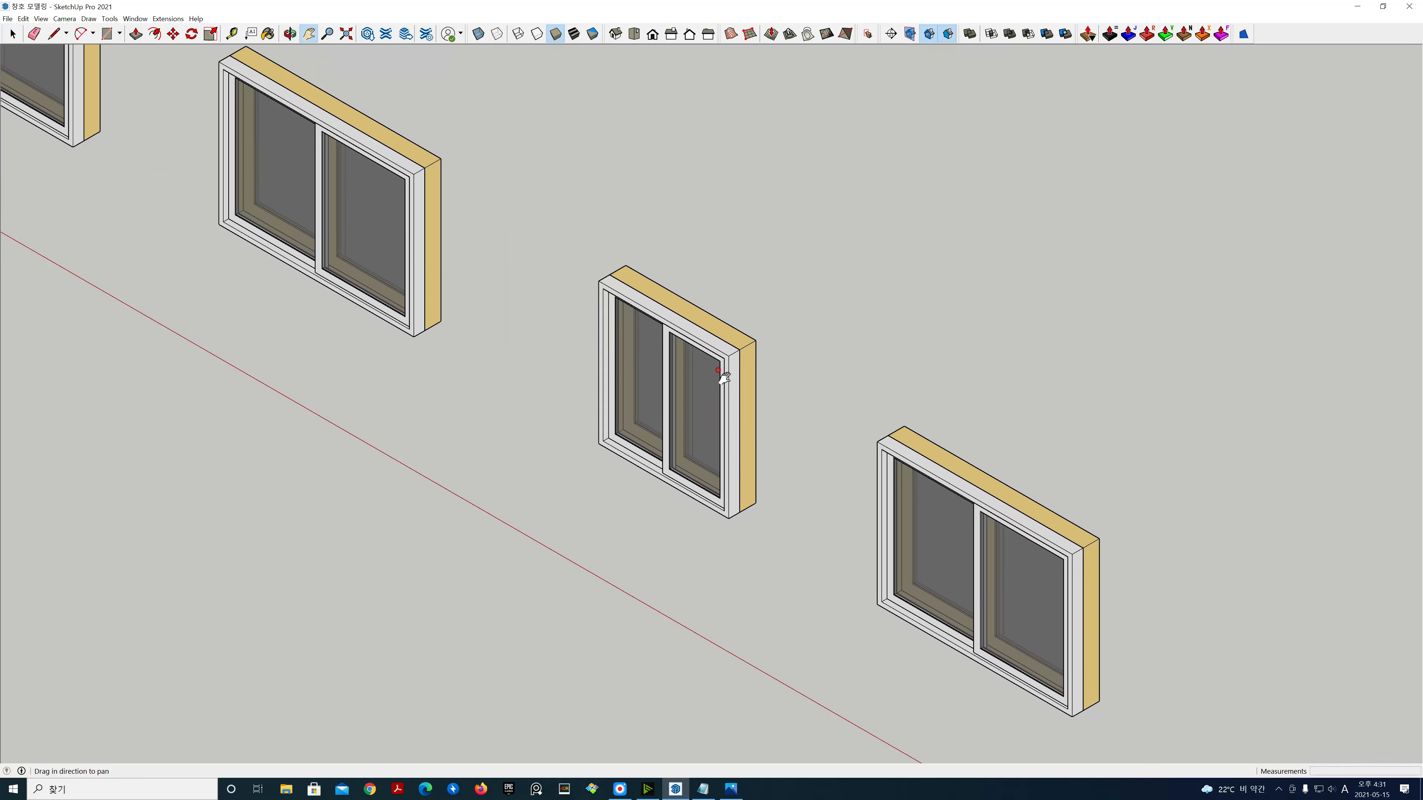
key(t)
click(635, 257)
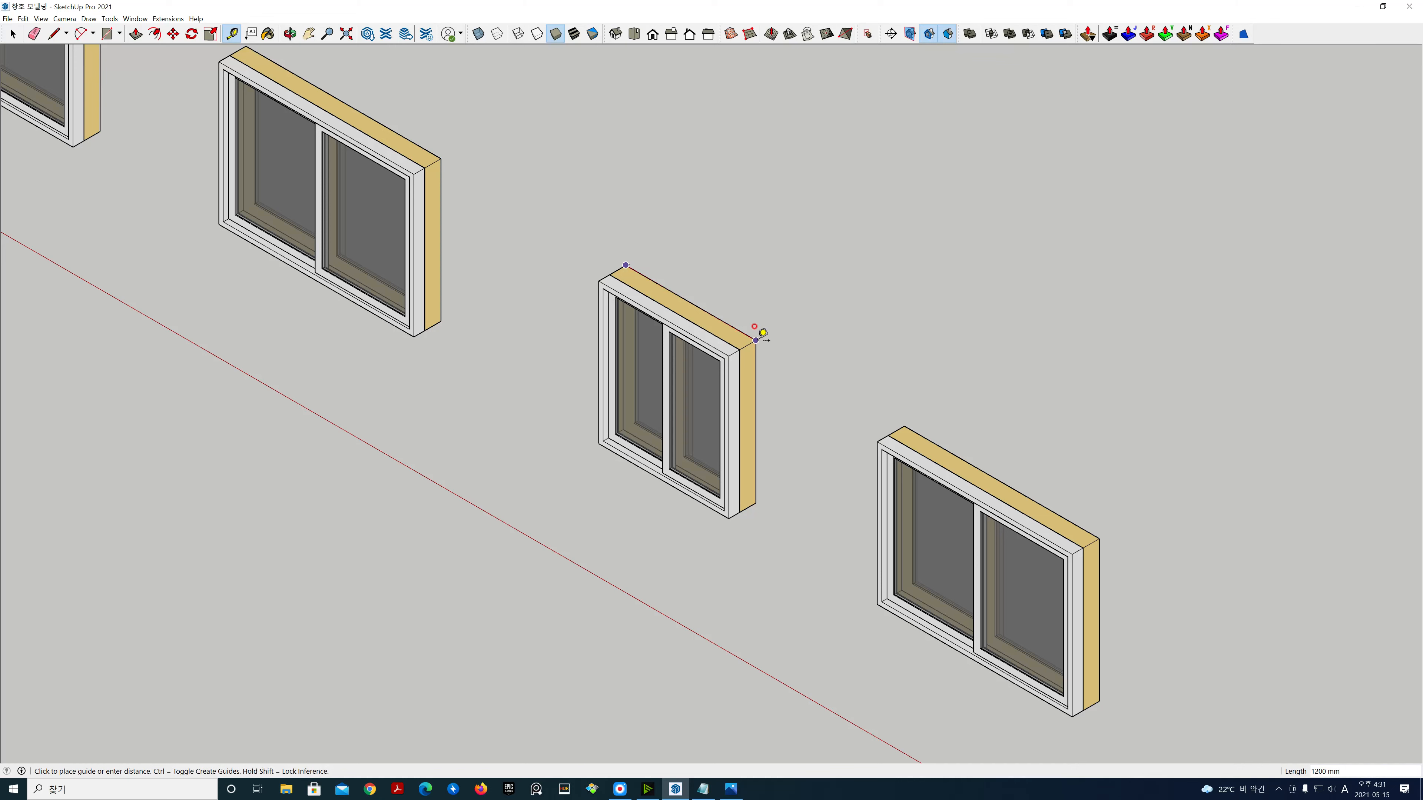
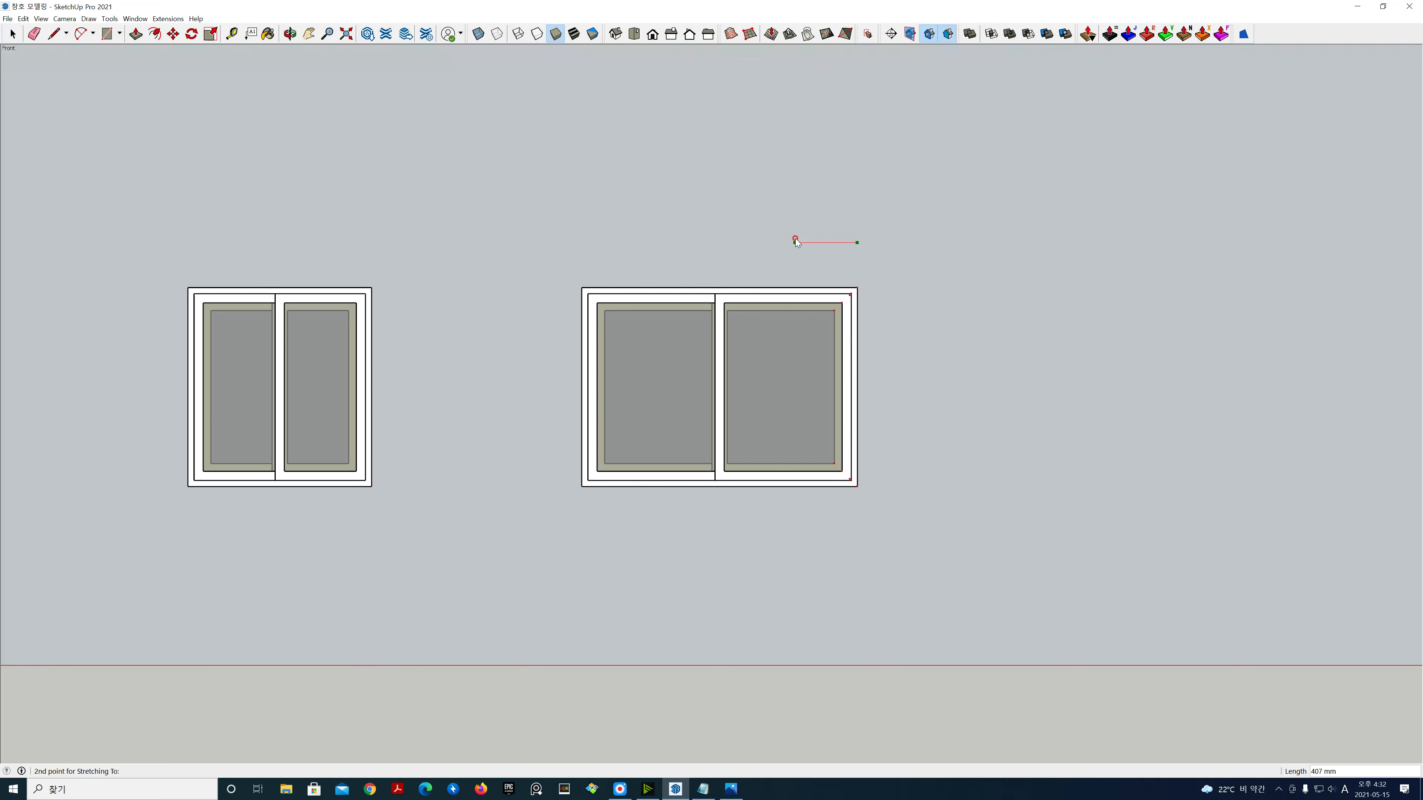
Step: Stretch the right and left sides of the last two-pane window inward by 350 mm each
text(350)
key(Return)
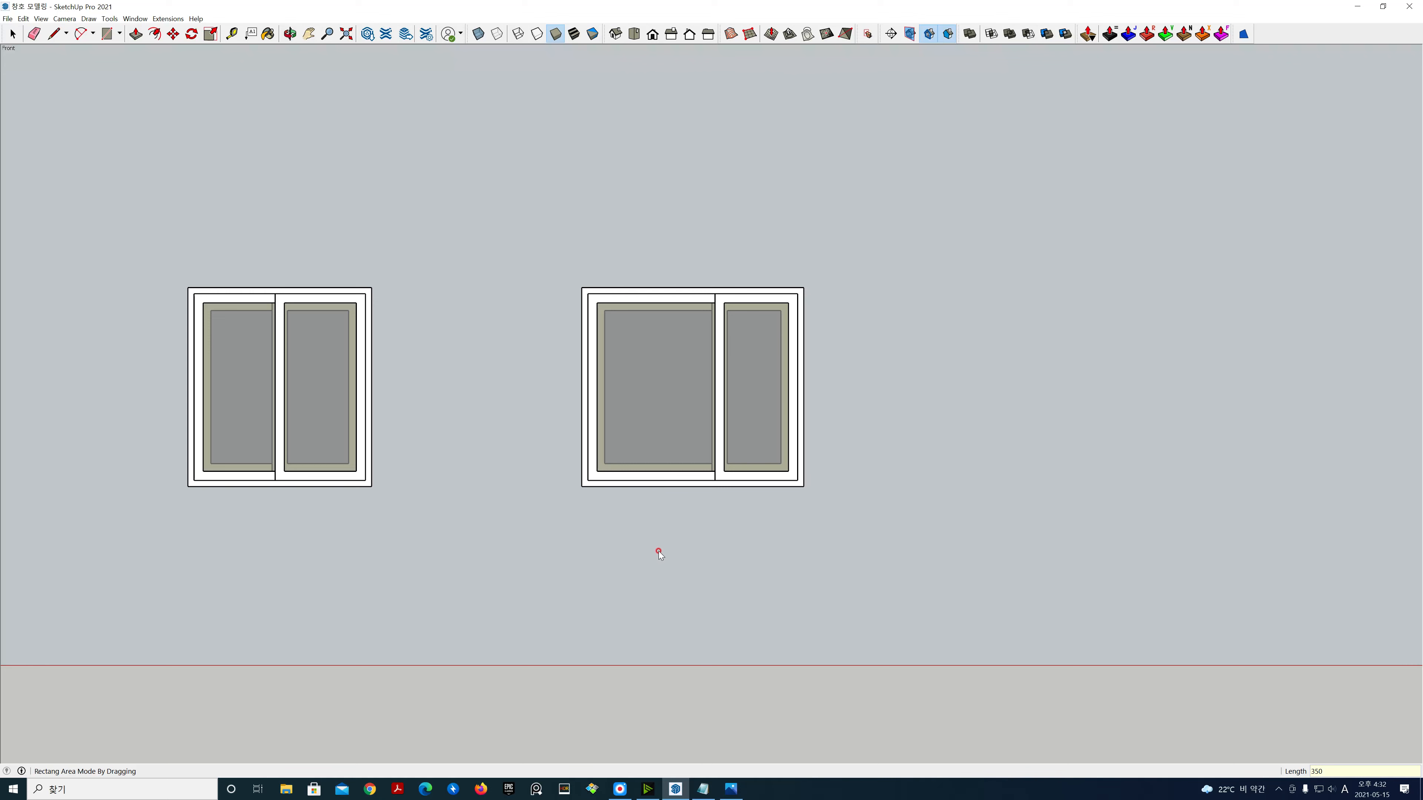
drag(657, 550, 558, 248)
click(580, 240)
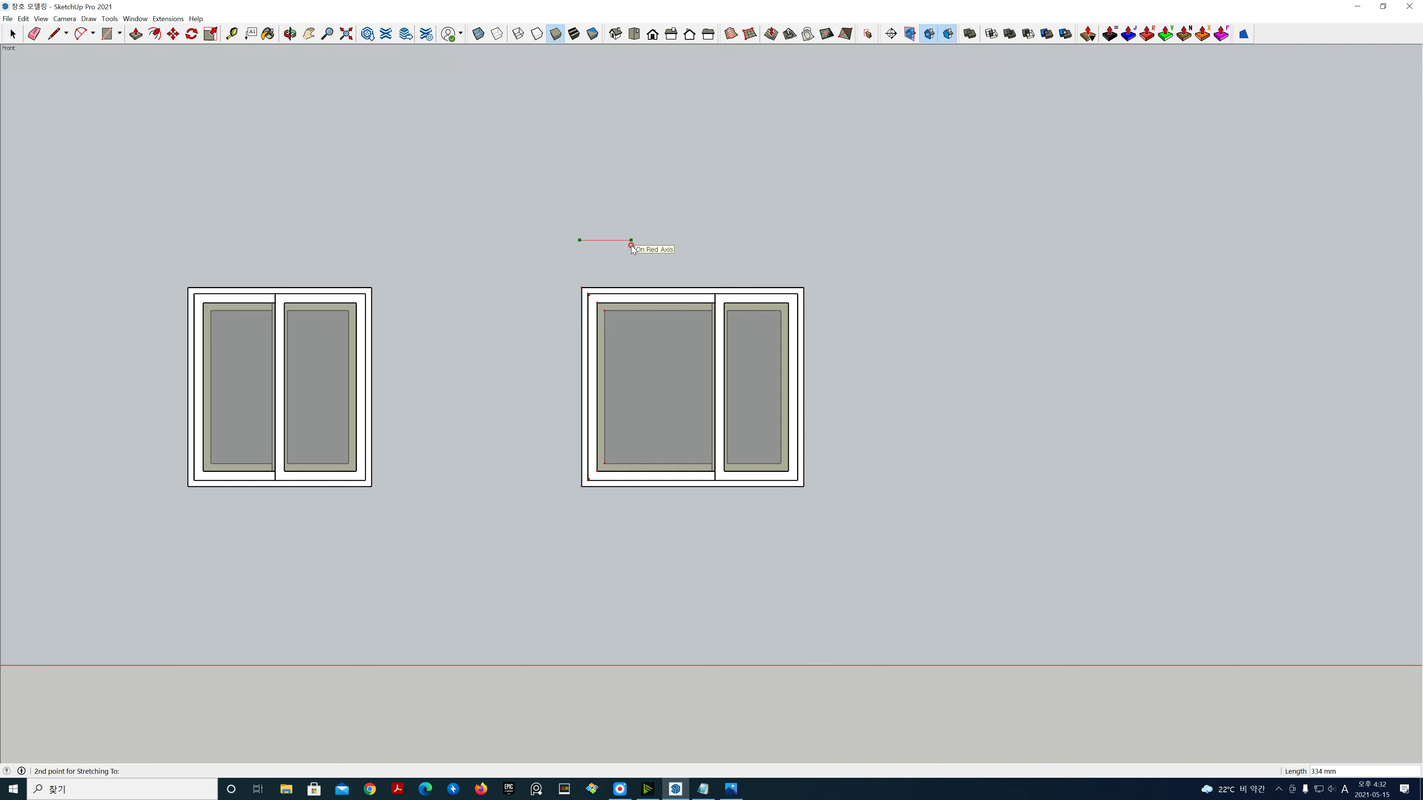
text(3)
key(Return)
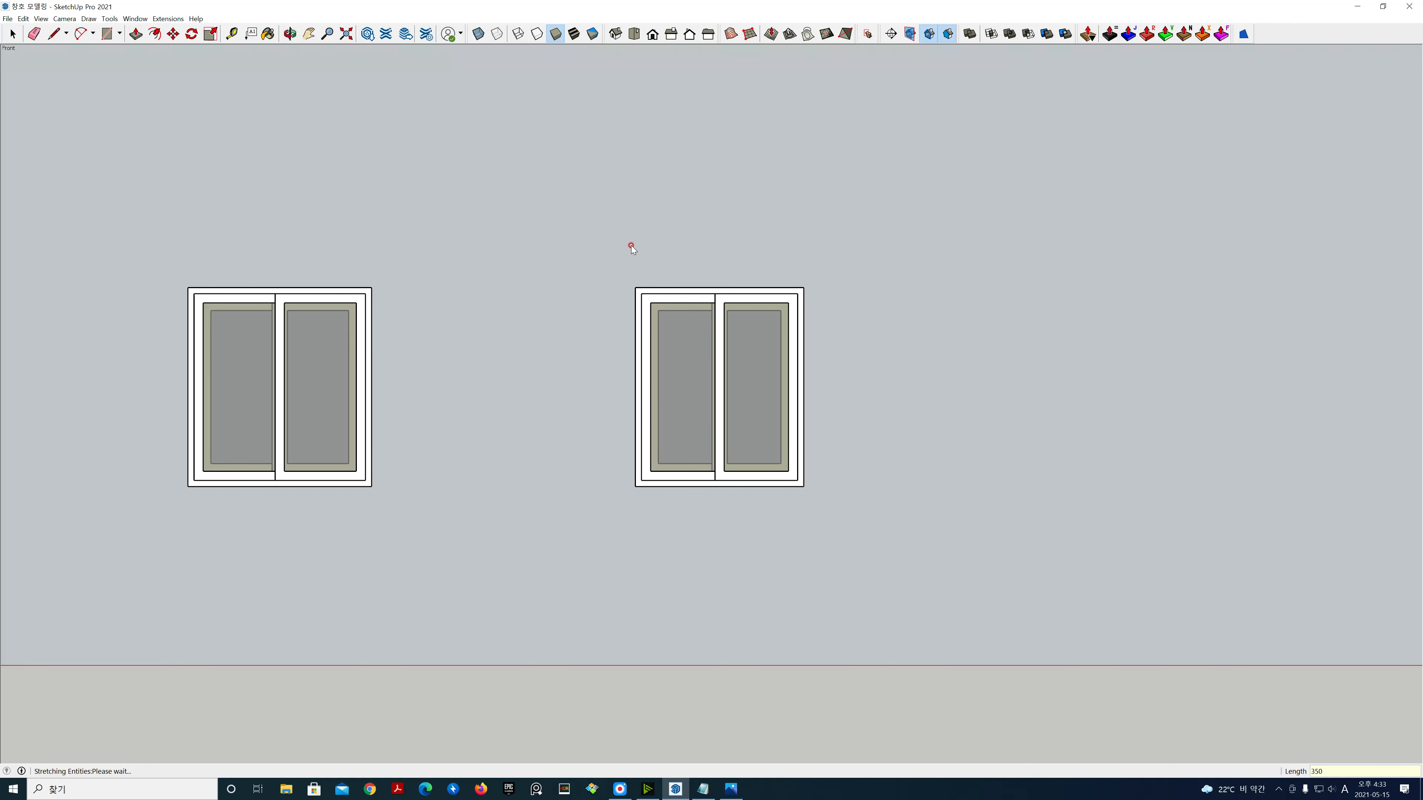
Step: Measure the width of the last window along its top rear edge in an isometric view, without placing a guide
click(615, 35)
shift+middle_drag(975, 472, 836, 345)
key(t)
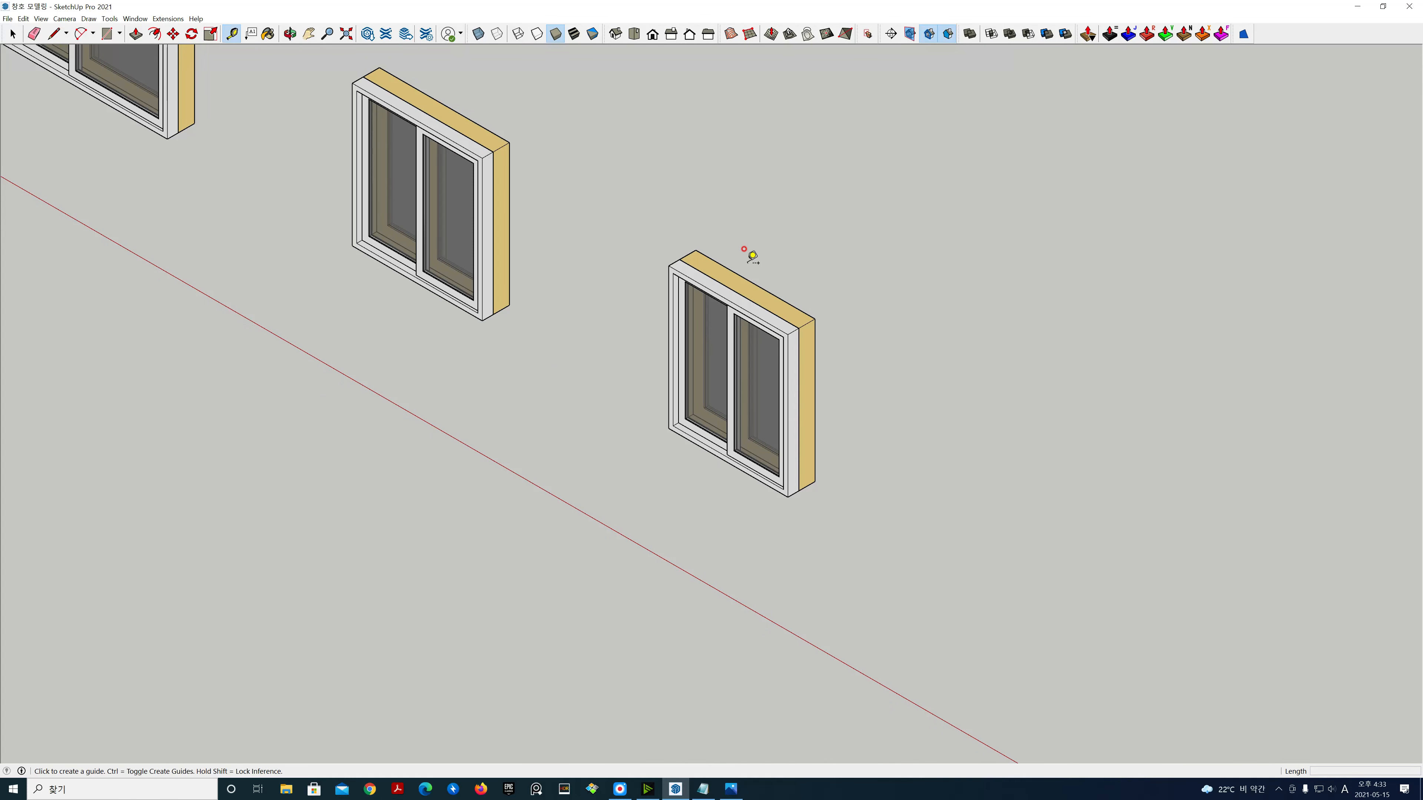
click(696, 250)
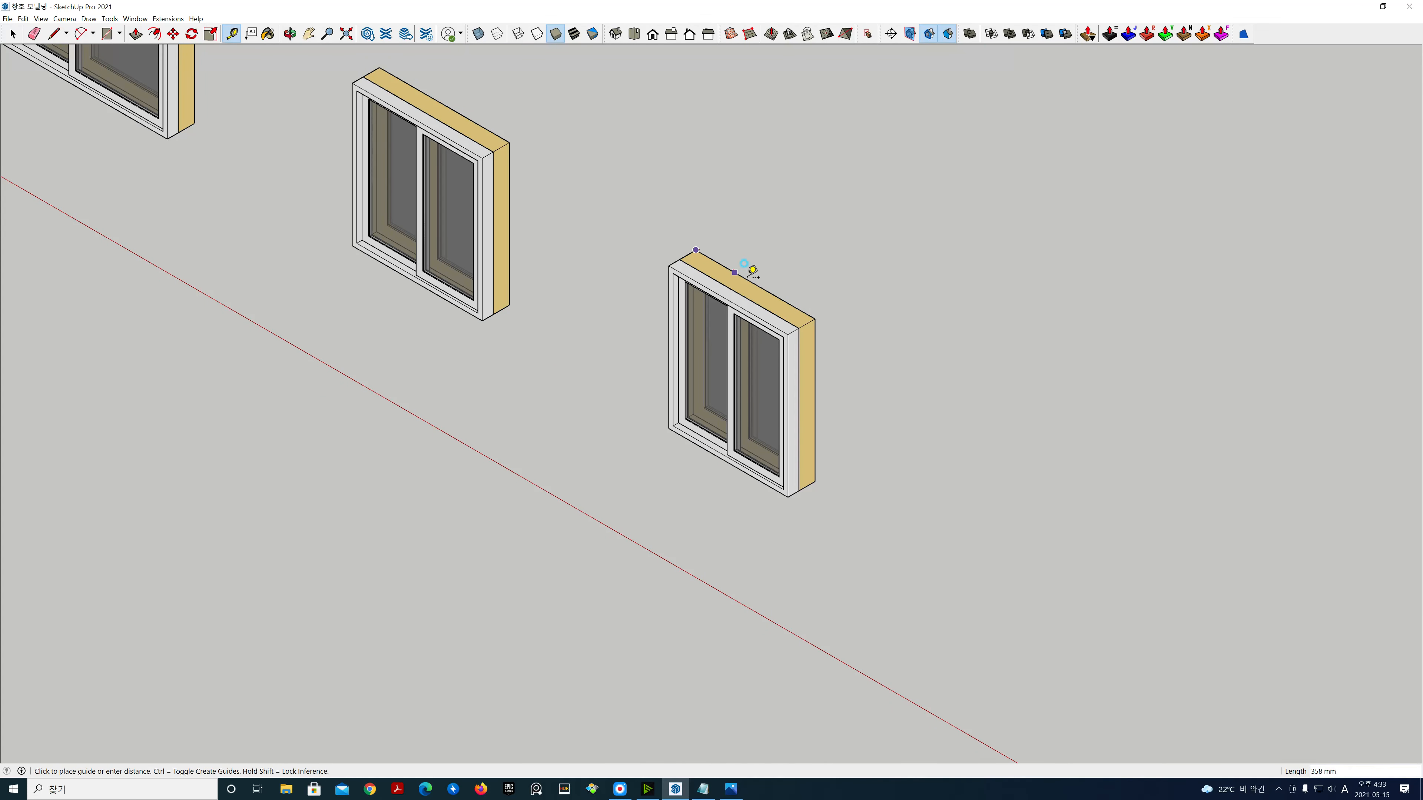
click(822, 309)
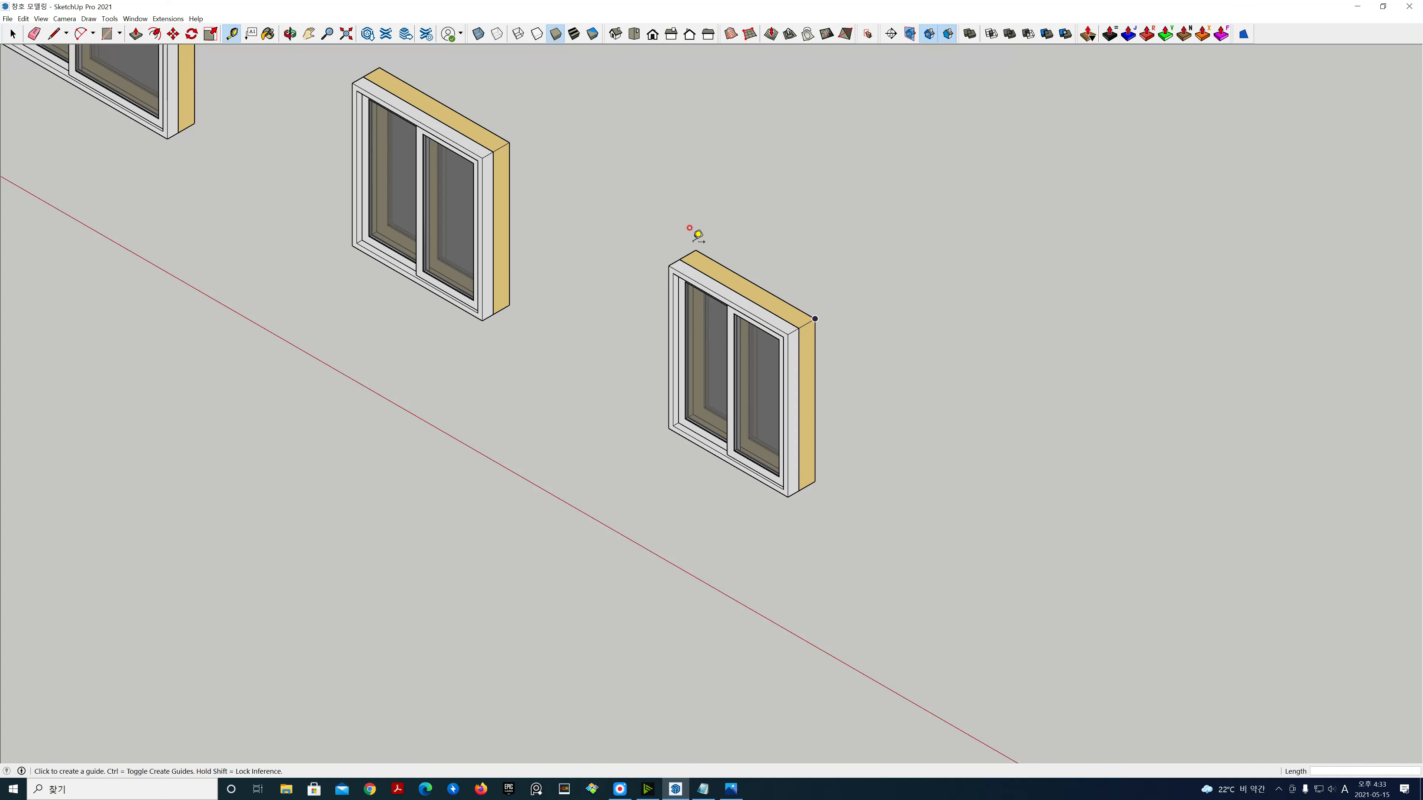
key(space)
Step: Switch the camera back to perspective and frame the whole row of doors and windows
scroll(858, 351, down, 8)
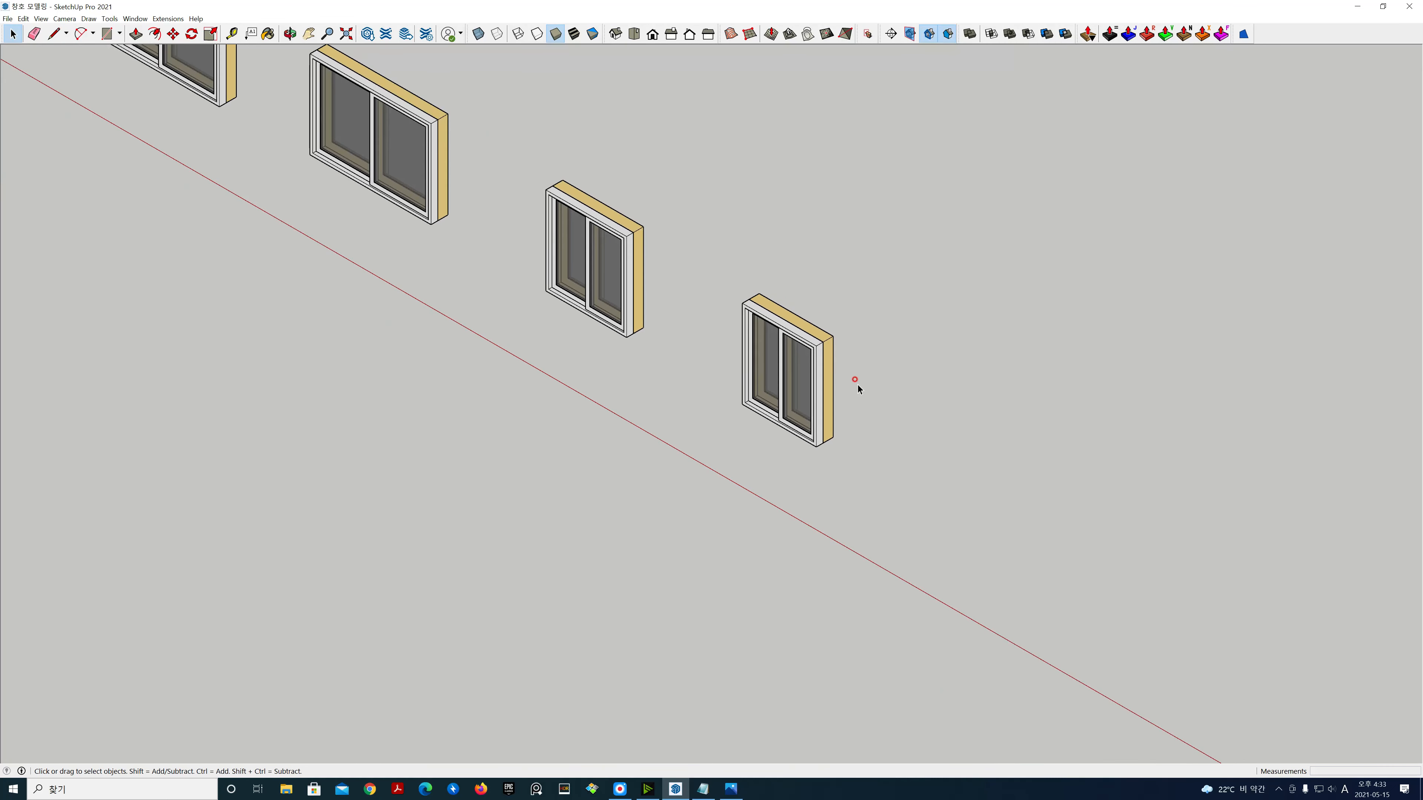
scroll(847, 405, down, 1)
key(h)
drag(735, 319, 878, 477)
click(64, 19)
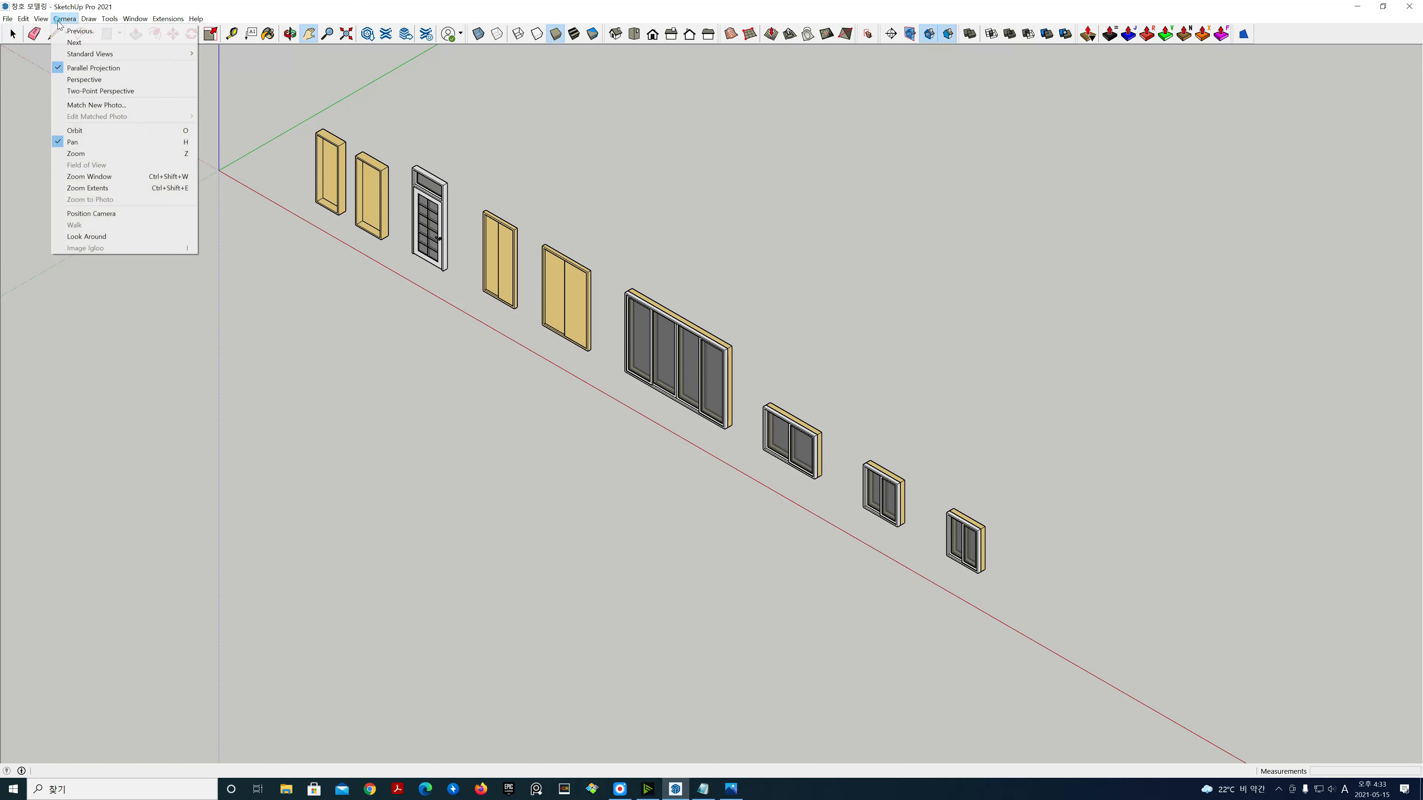
click(93, 82)
drag(763, 508, 737, 488)
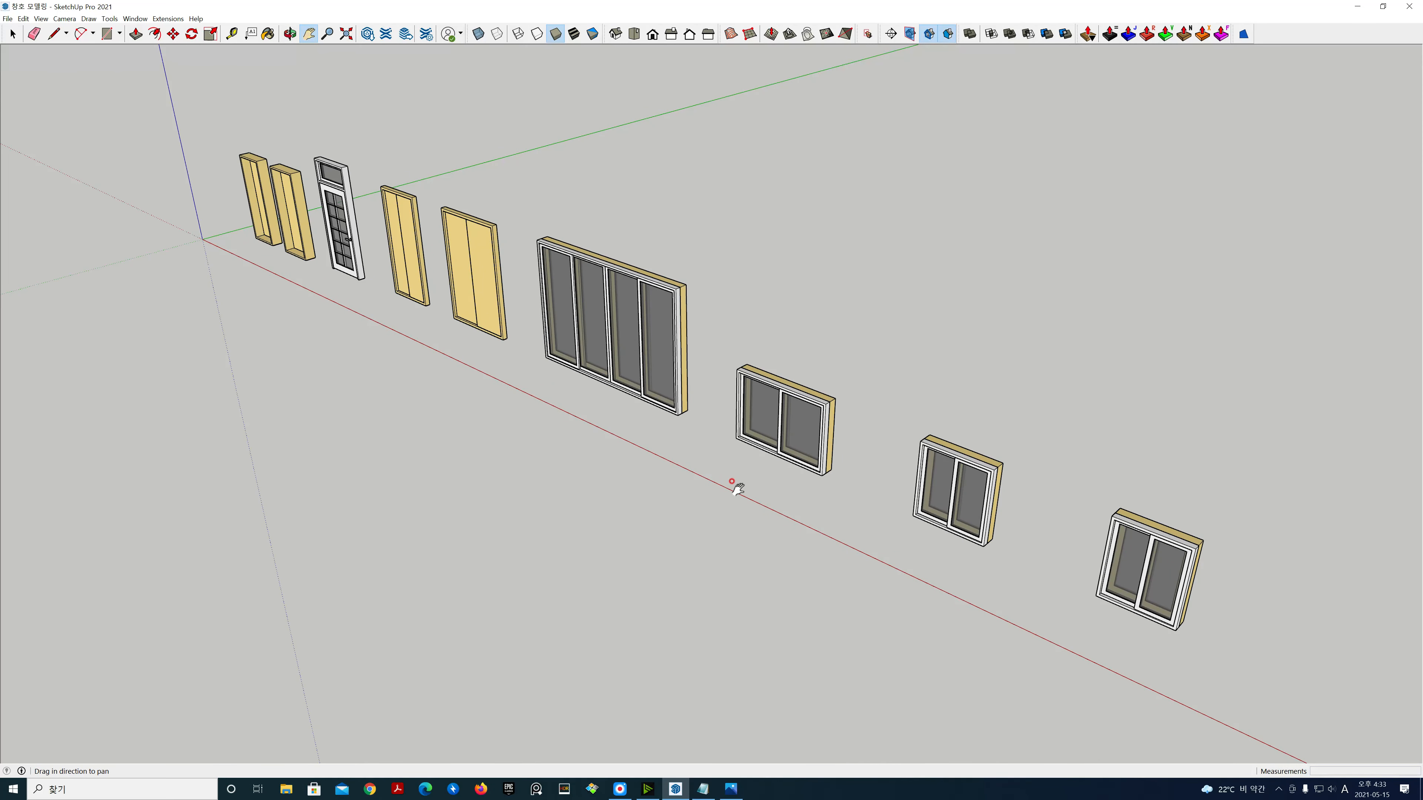
key(space)
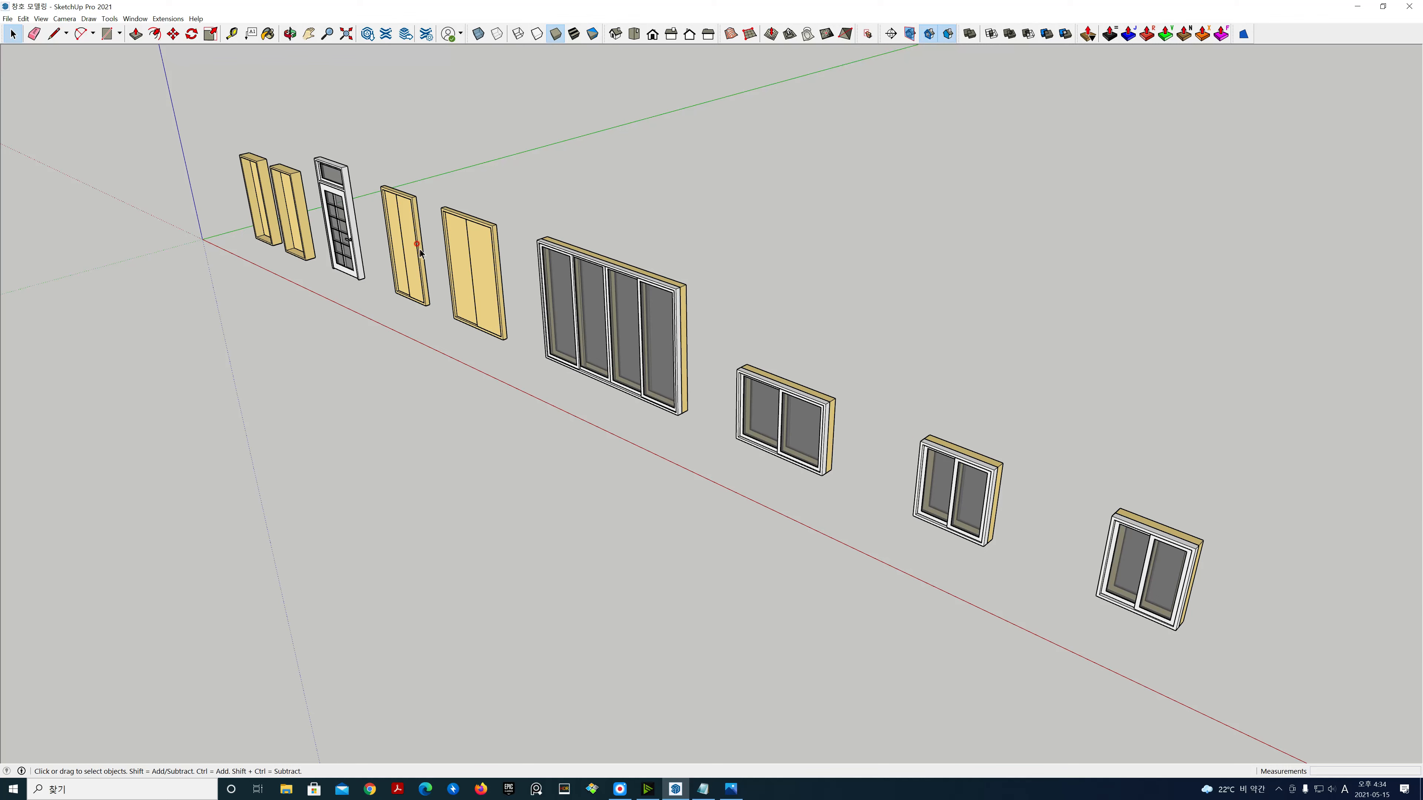
Step: Measure the width of the first door frame in the row along its top rear edge with Tape Measure
scroll(258, 168, up, 3)
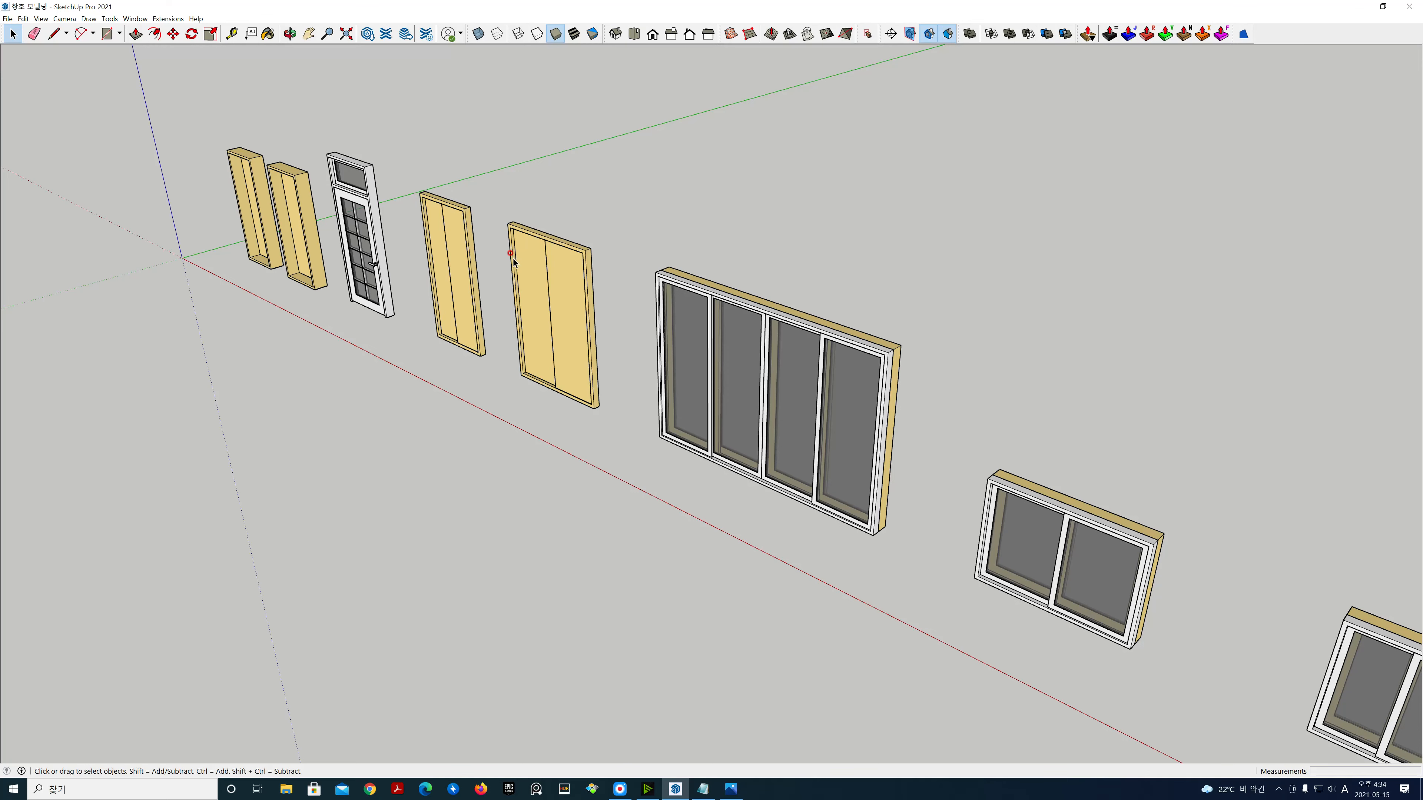
scroll(511, 259, down, 5)
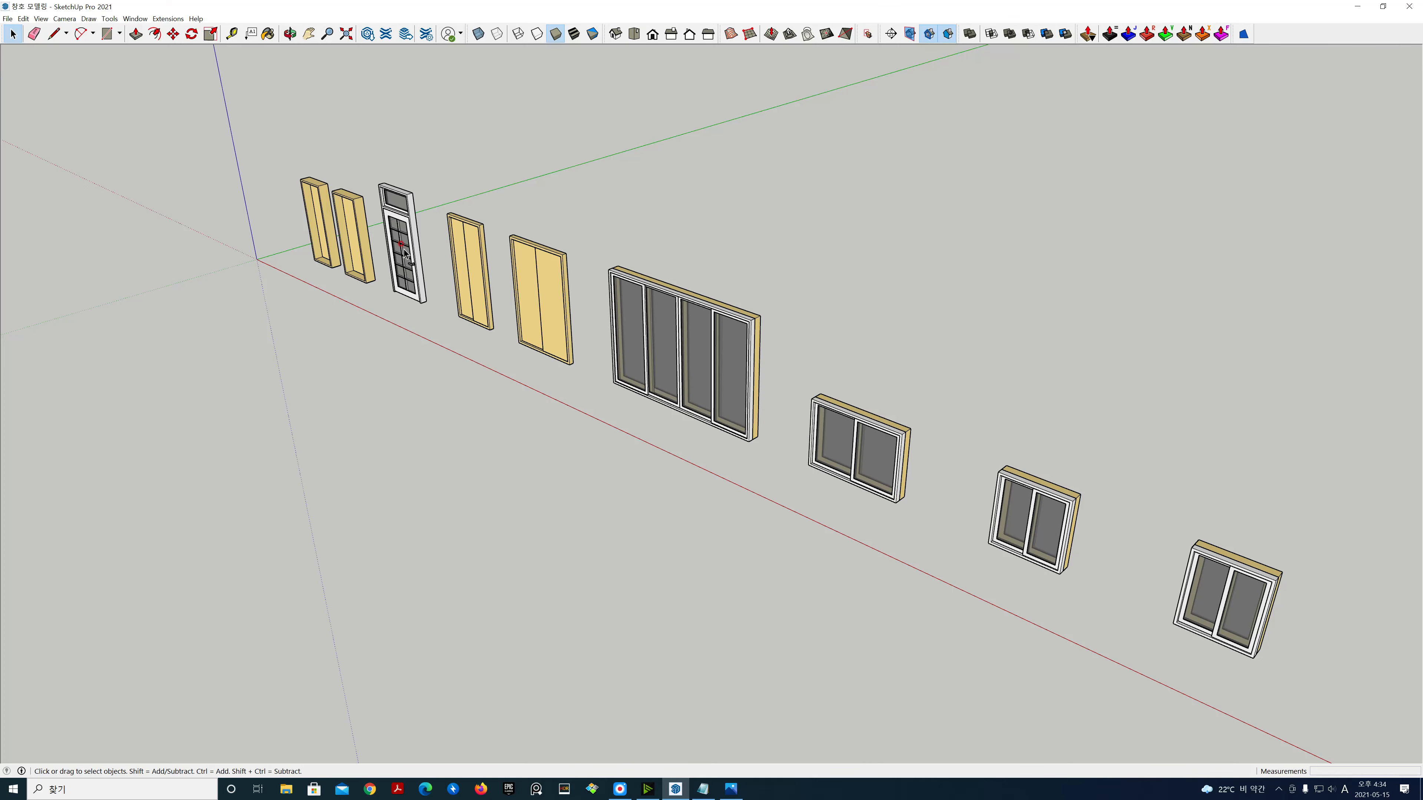
key(h)
drag(392, 276, 573, 405)
scroll(507, 331, up, 4)
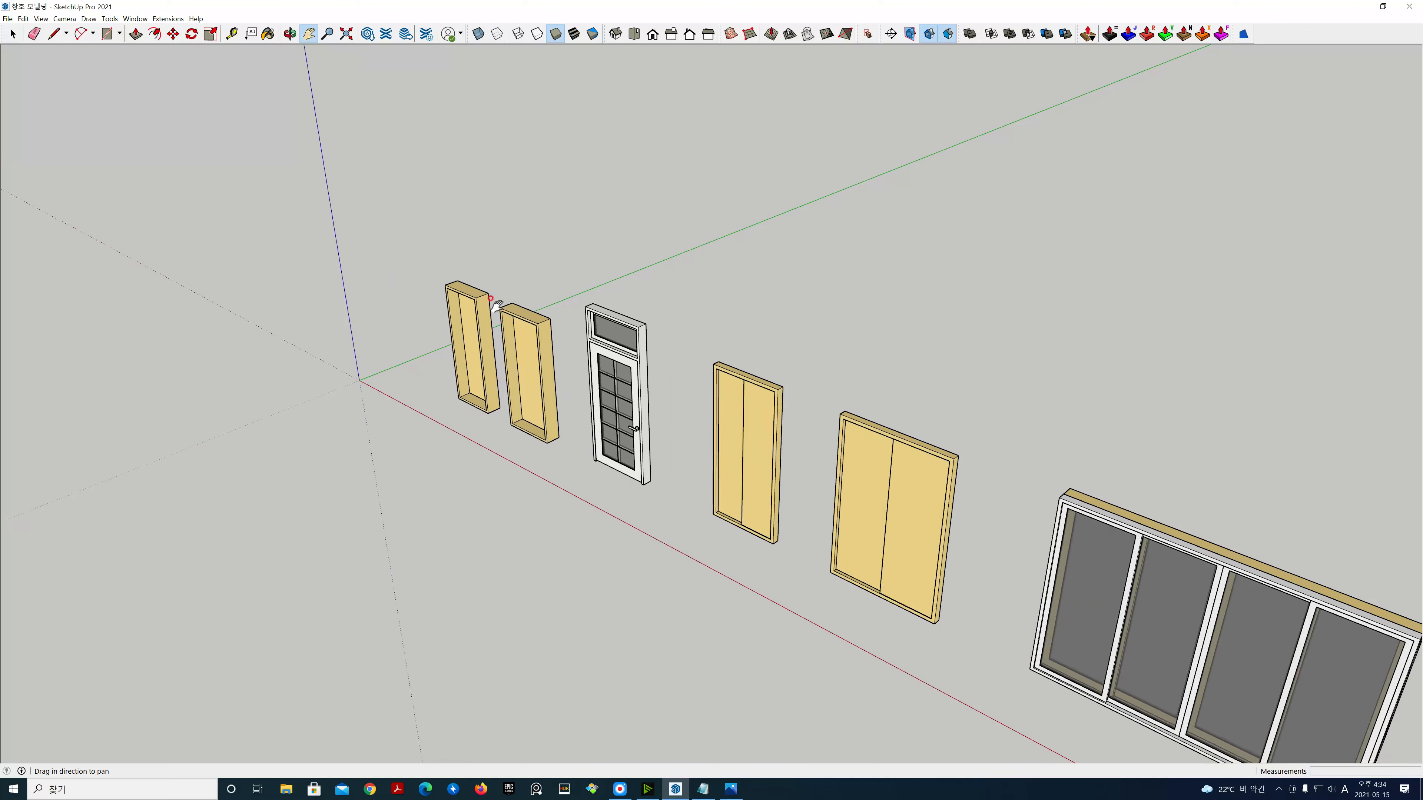
scroll(481, 276, up, 3)
key(space)
key(t)
click(444, 279)
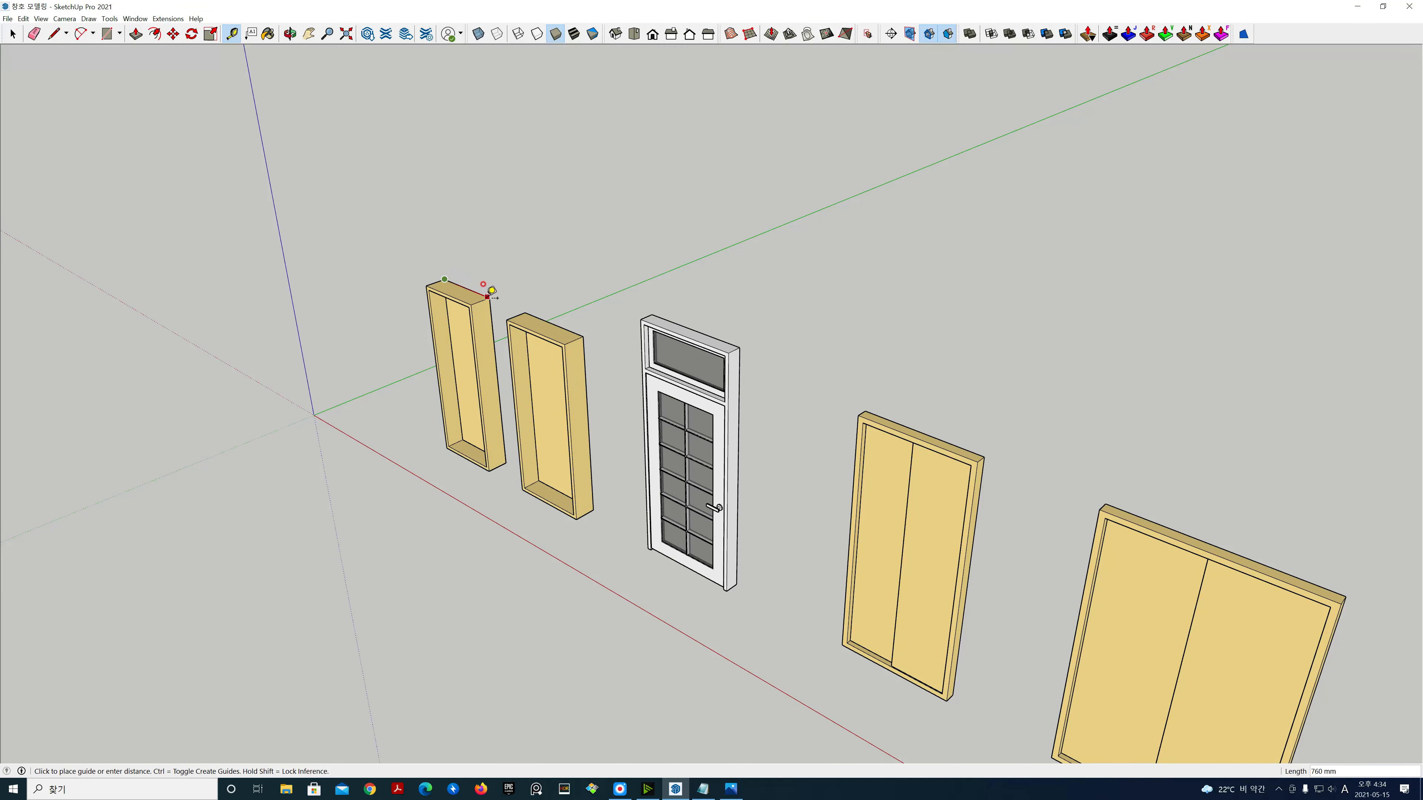
click(493, 291)
Step: Measure the first door frame's top rear edge again, and its rear vertical edge for the height
scroll(482, 283, up, 2)
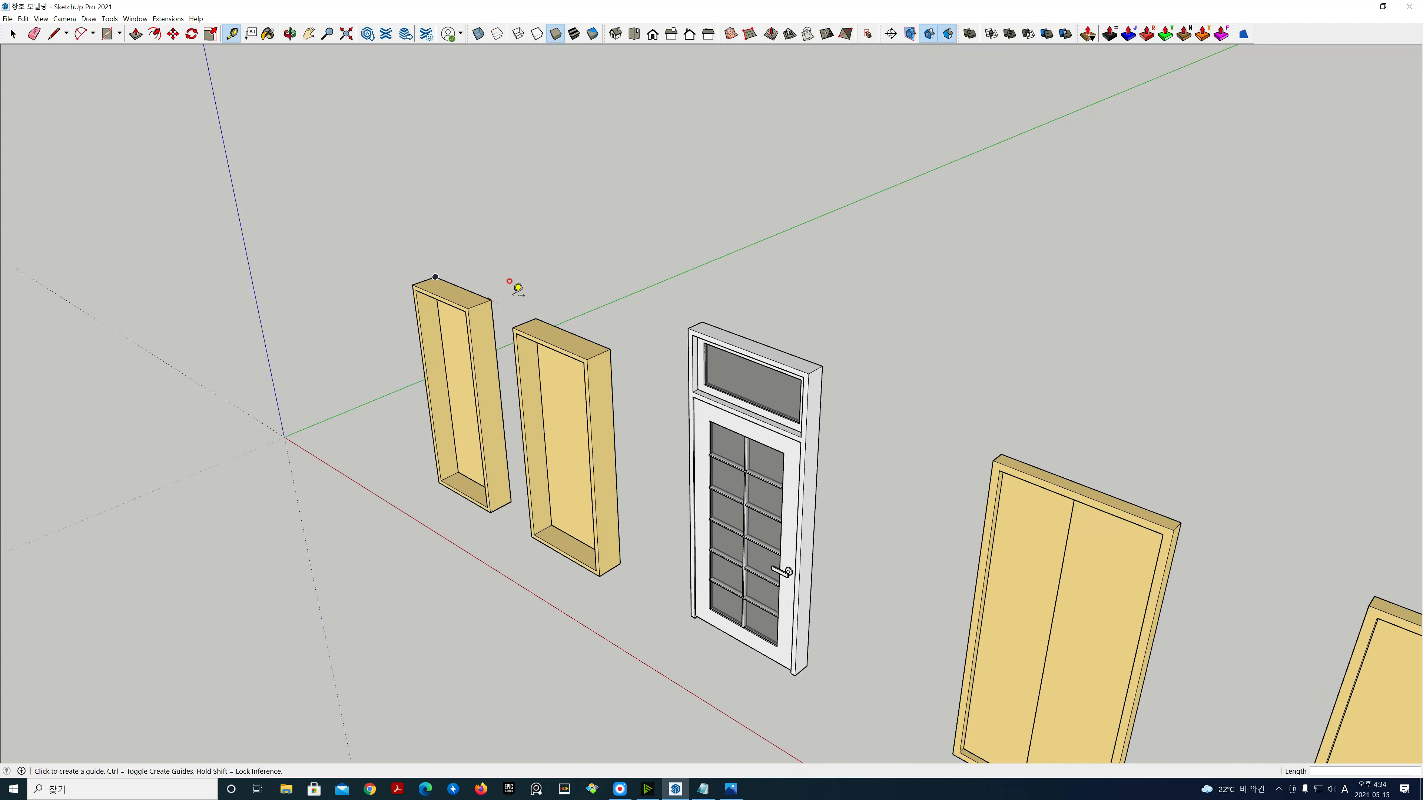
click(483, 279)
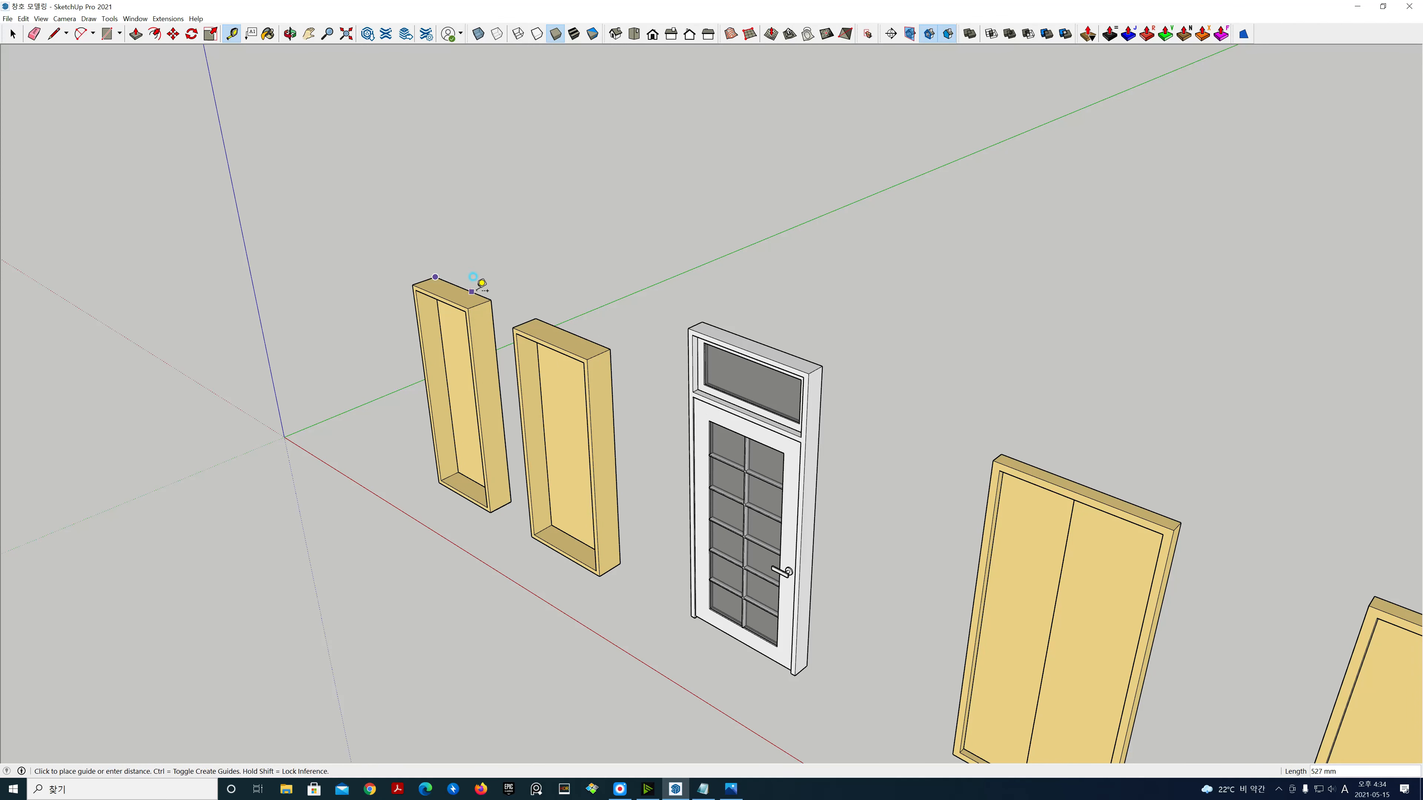
click(493, 299)
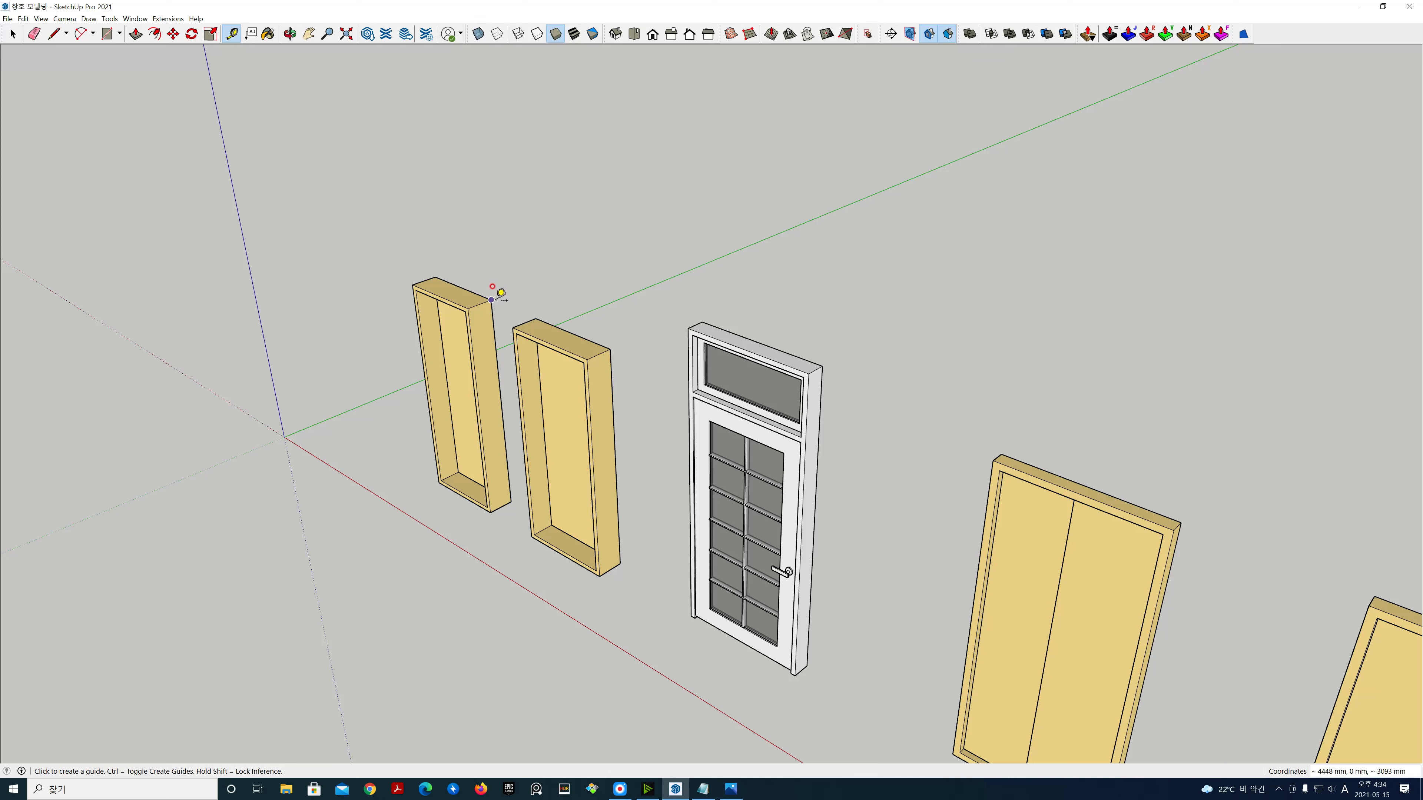
click(491, 299)
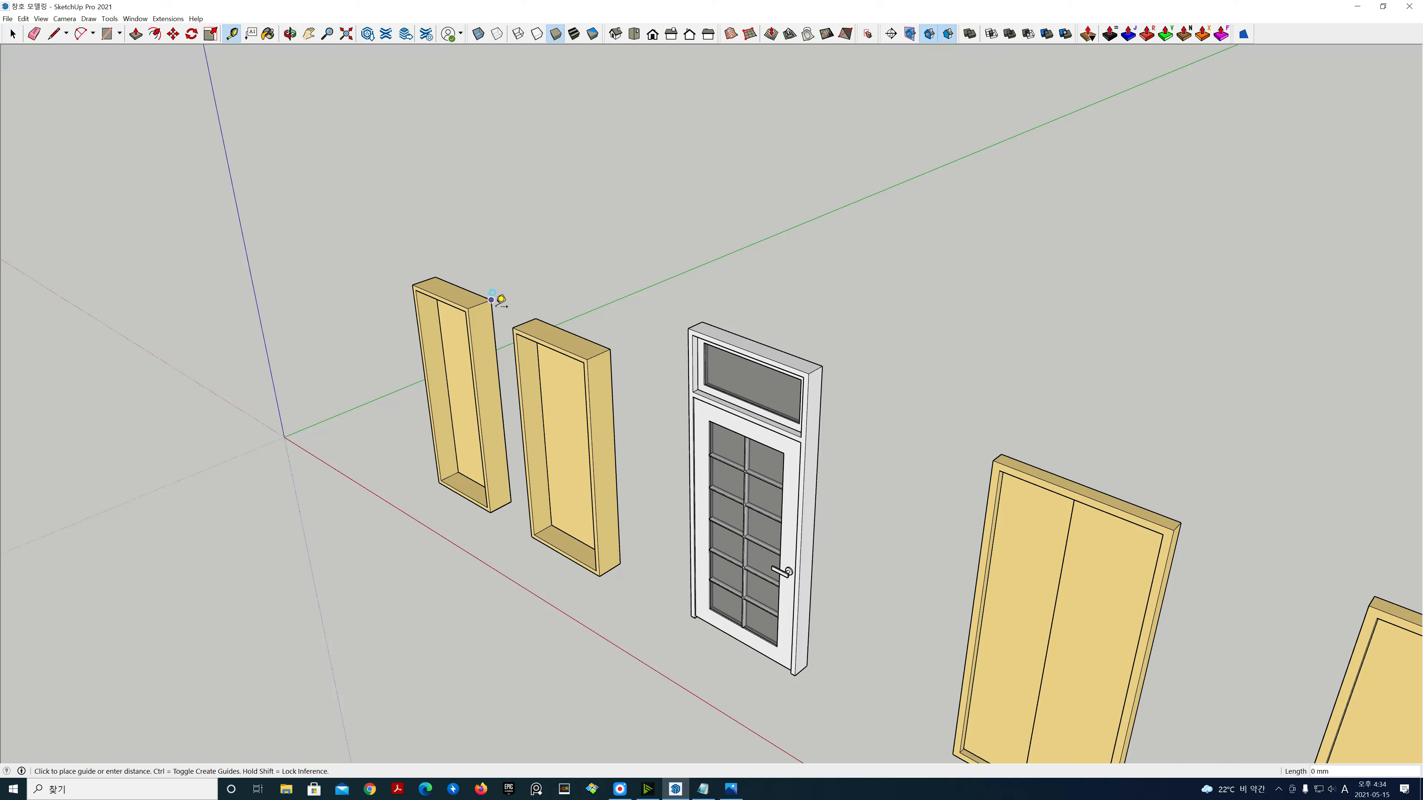
click(511, 500)
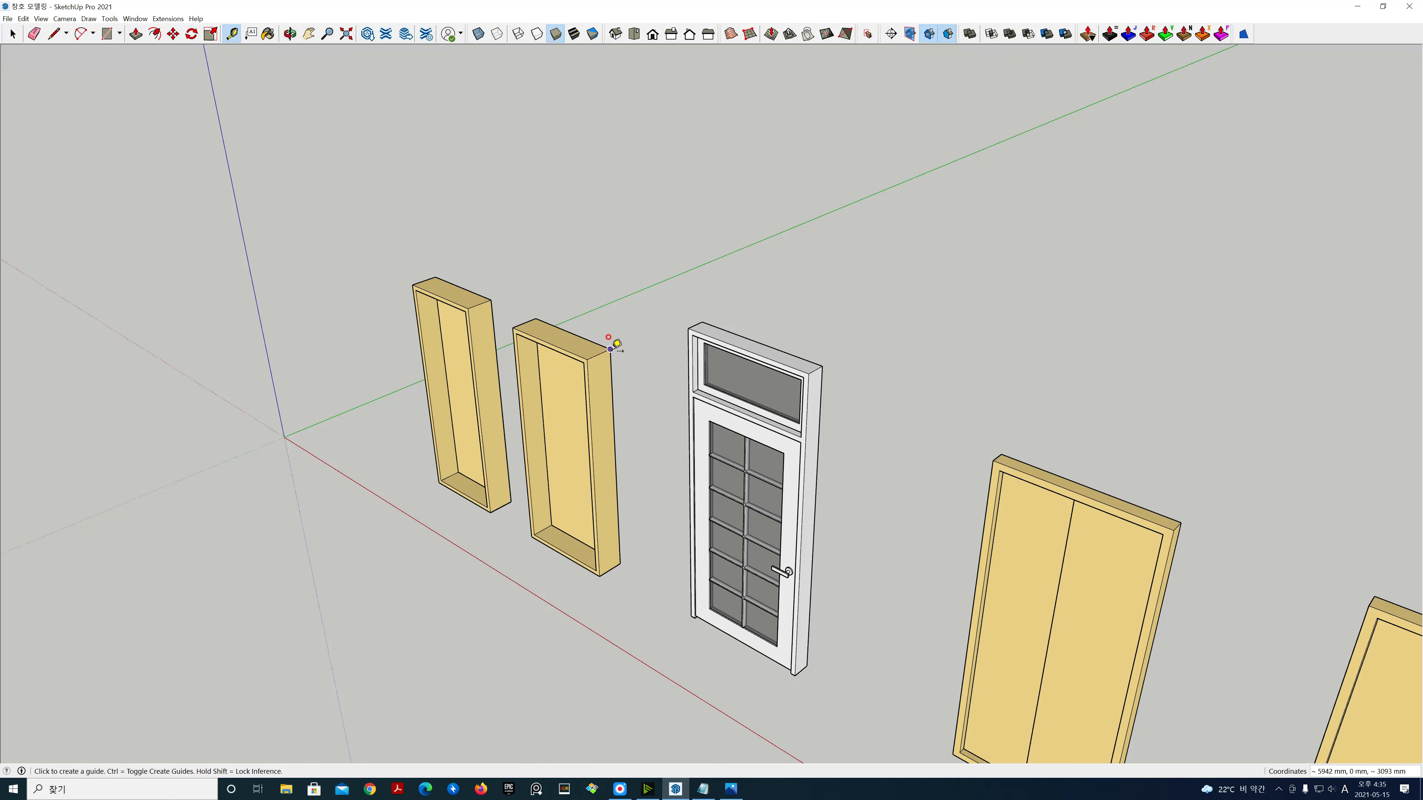
Step: Measure the white glazed door's width along its top rear edge and its height along the adjoining vertical edge
key(space)
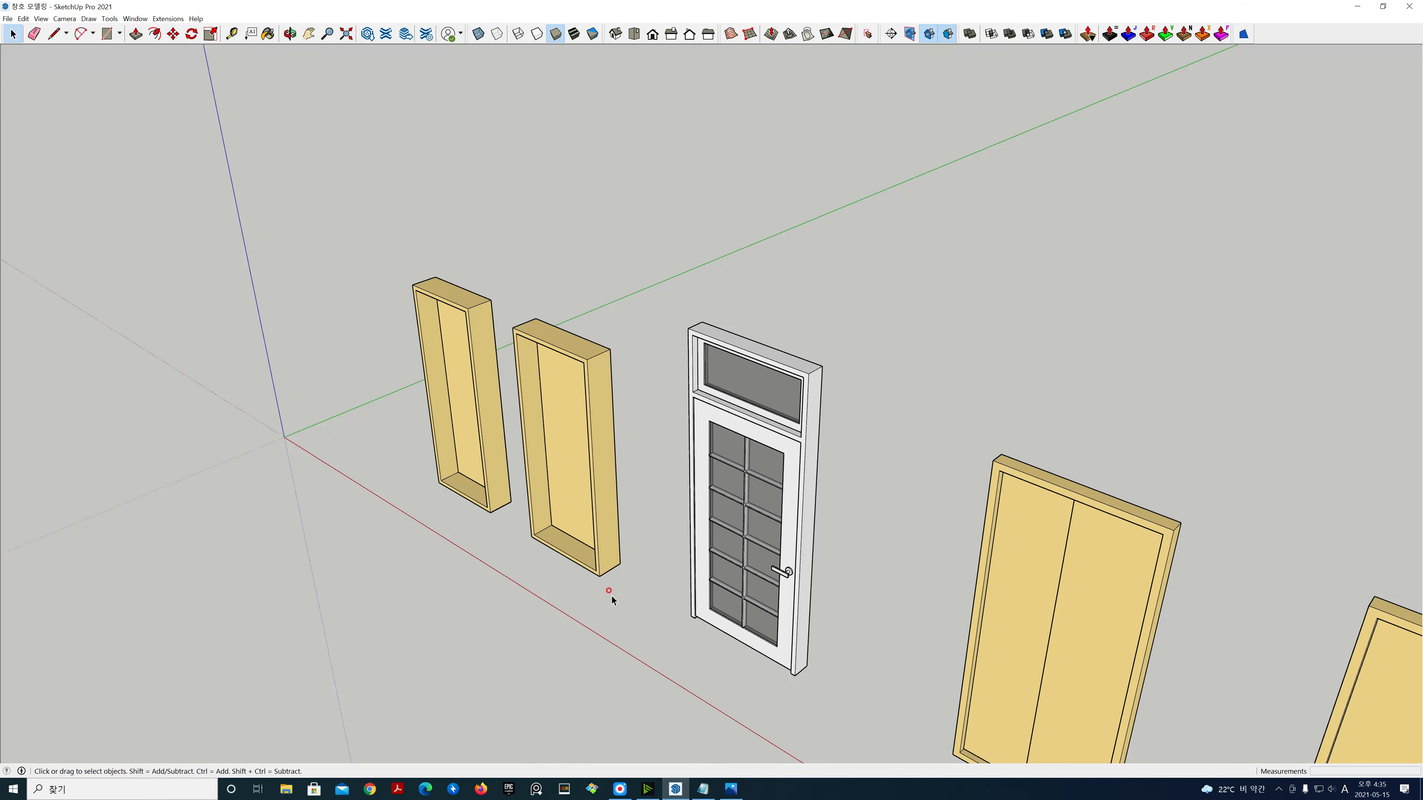
key(h)
scroll(635, 585, down, 1)
drag(635, 585, 497, 407)
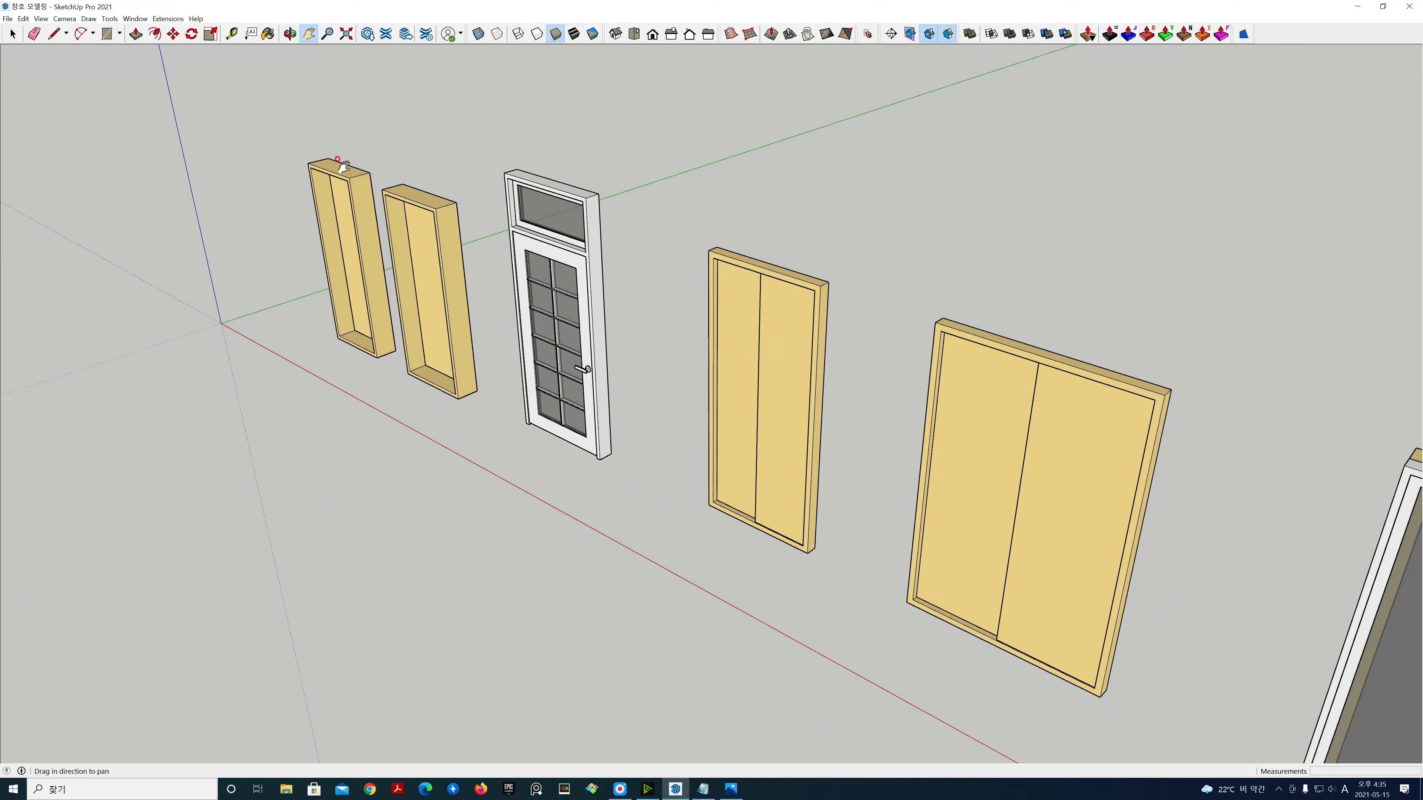
key(space)
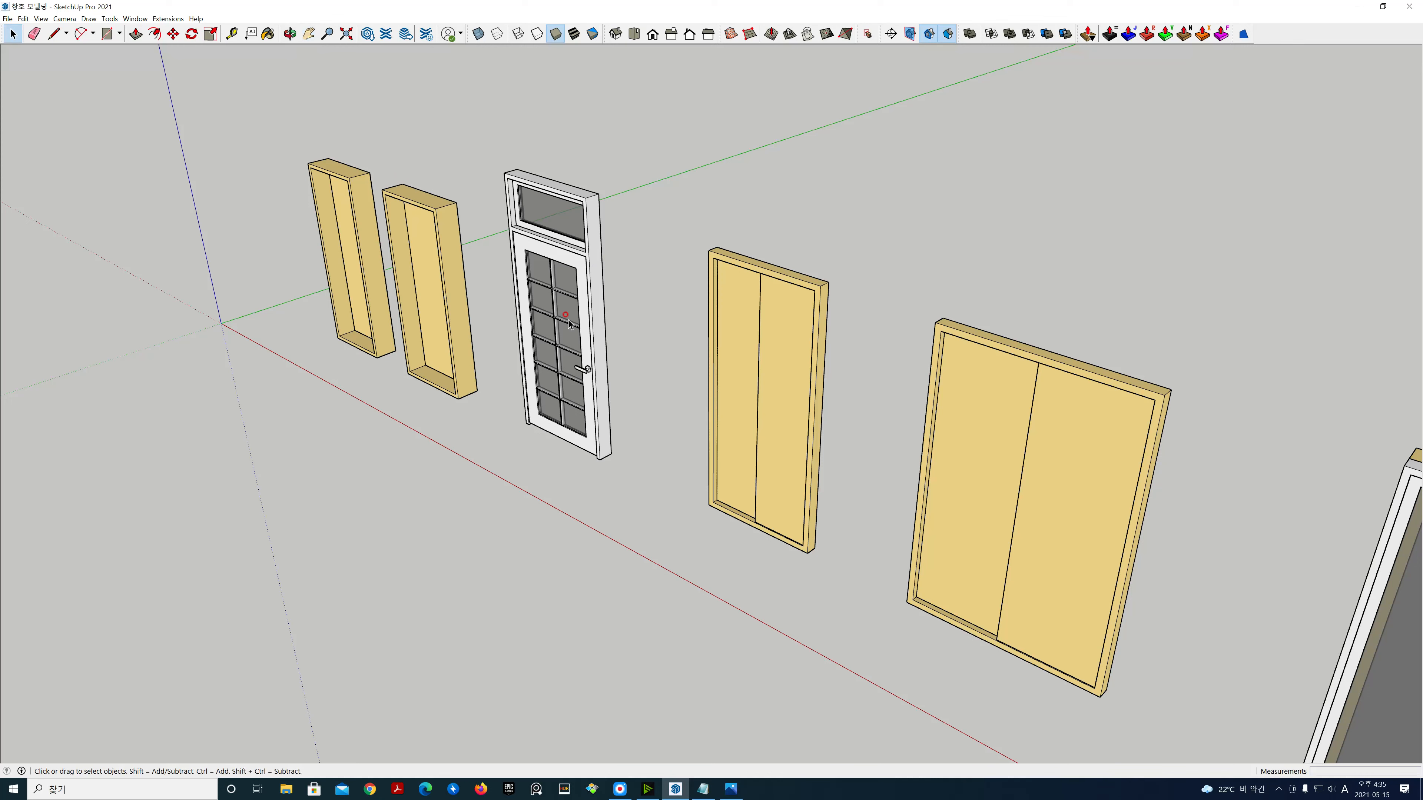
key(t)
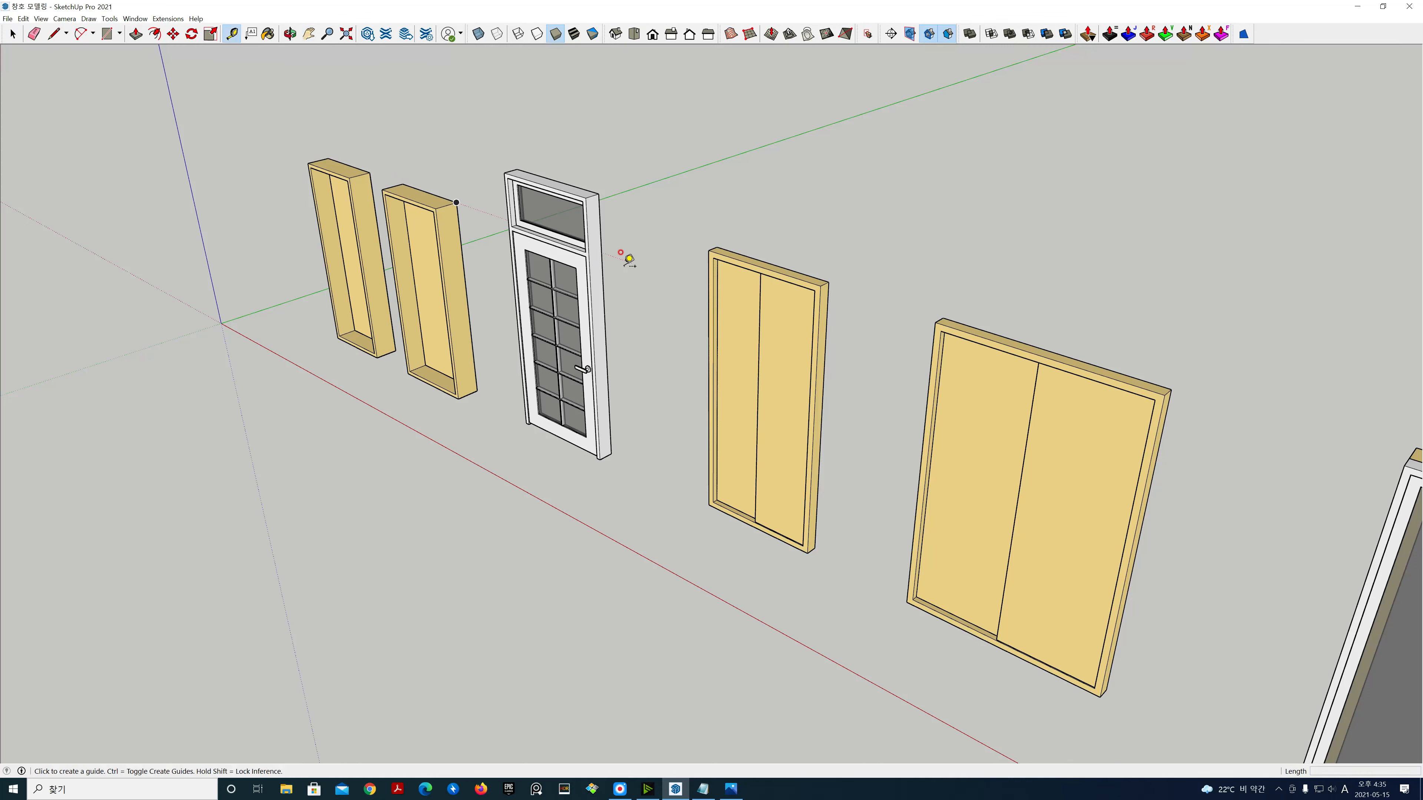
click(517, 169)
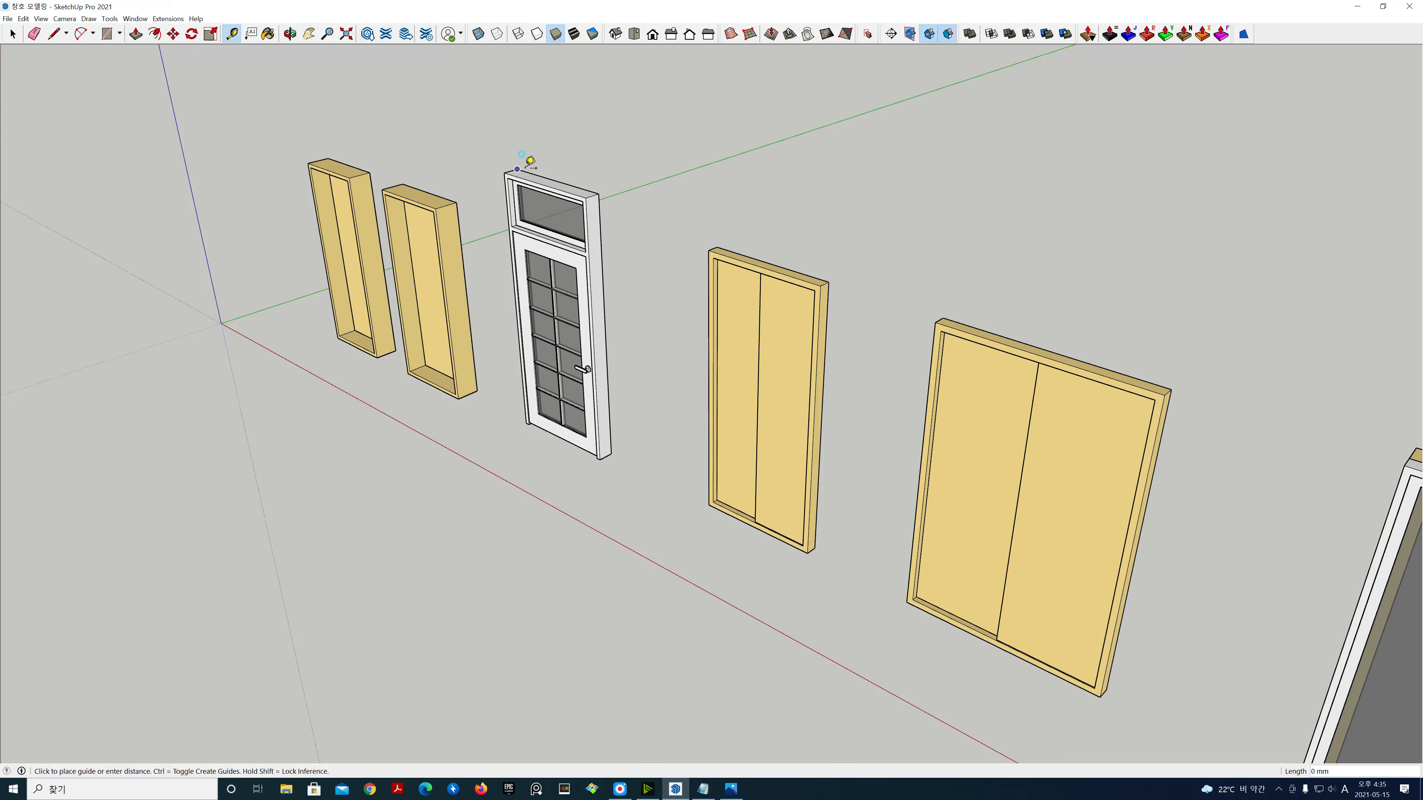
click(598, 193)
click(599, 193)
click(611, 452)
Step: Measure the width and height of the narrower two-panel wooden door along its top and vertical rear edges
click(717, 247)
click(829, 282)
click(829, 282)
click(816, 548)
Step: Measure the wider two-panel wooden door's width along its top rear edge and its height down the vertical edge
click(943, 318)
click(1171, 389)
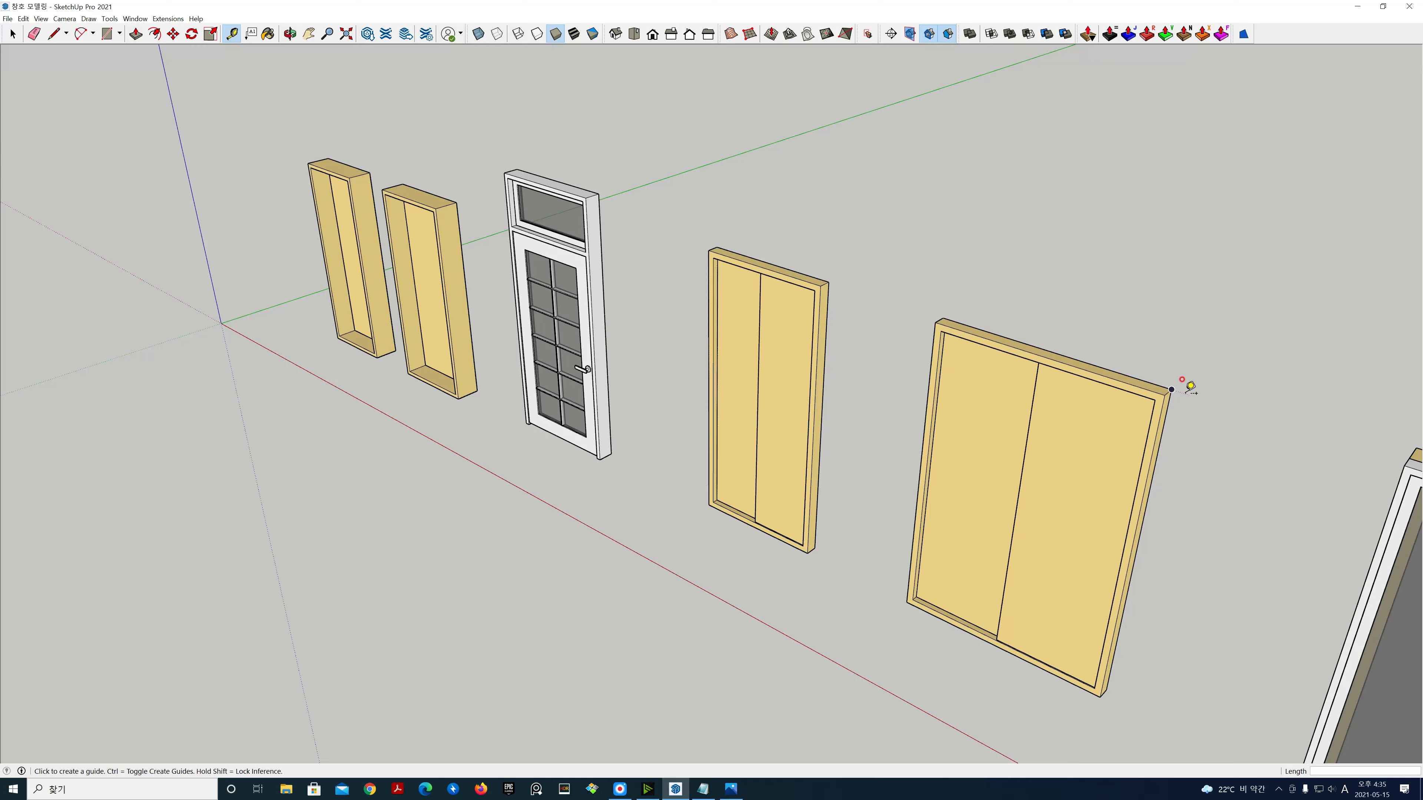
click(1106, 689)
Step: Measure the four-pane window's width along its top rear edge and its height along the rear vertical edge
key(h)
drag(1178, 619, 691, 460)
scroll(691, 460, down, 2)
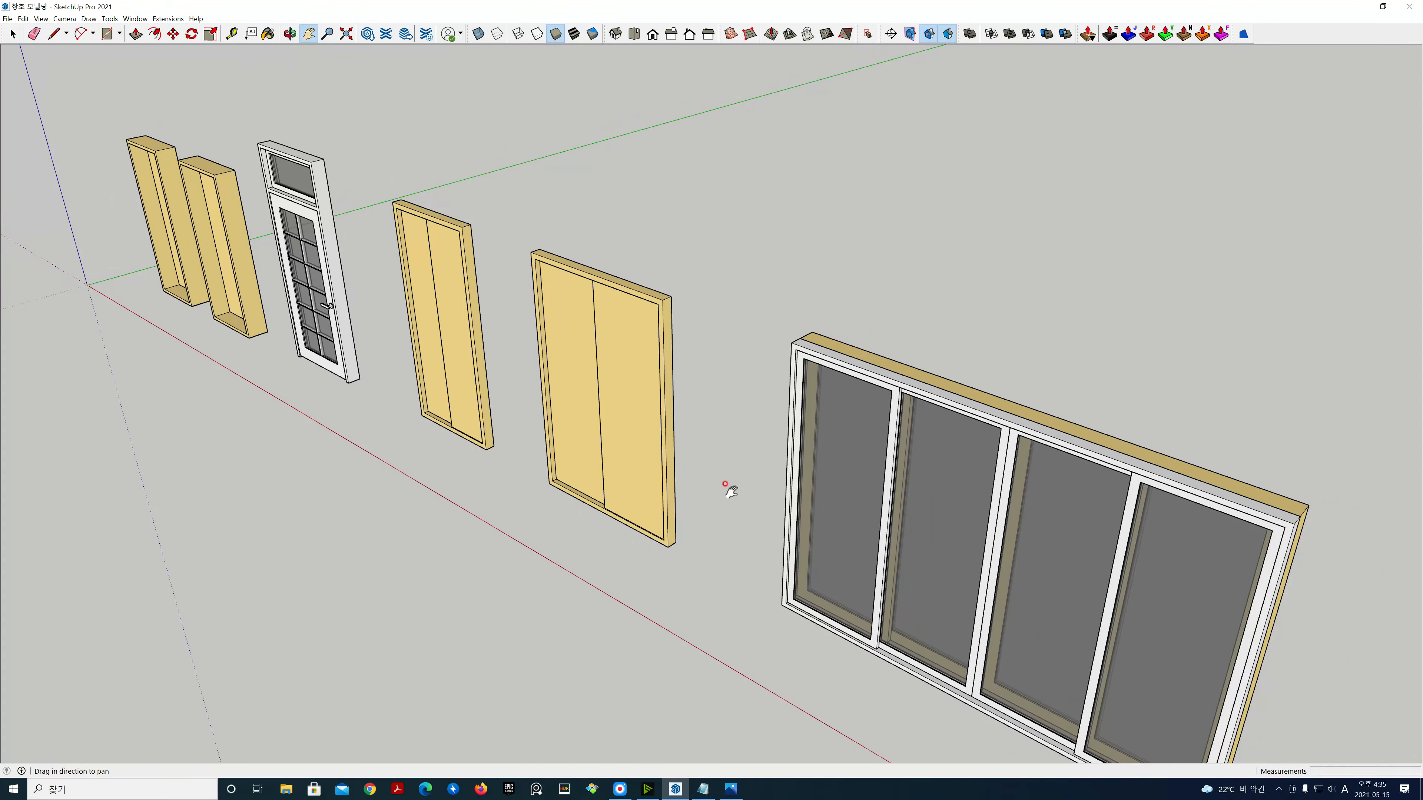
scroll(731, 491, down, 2)
drag(736, 476, 572, 333)
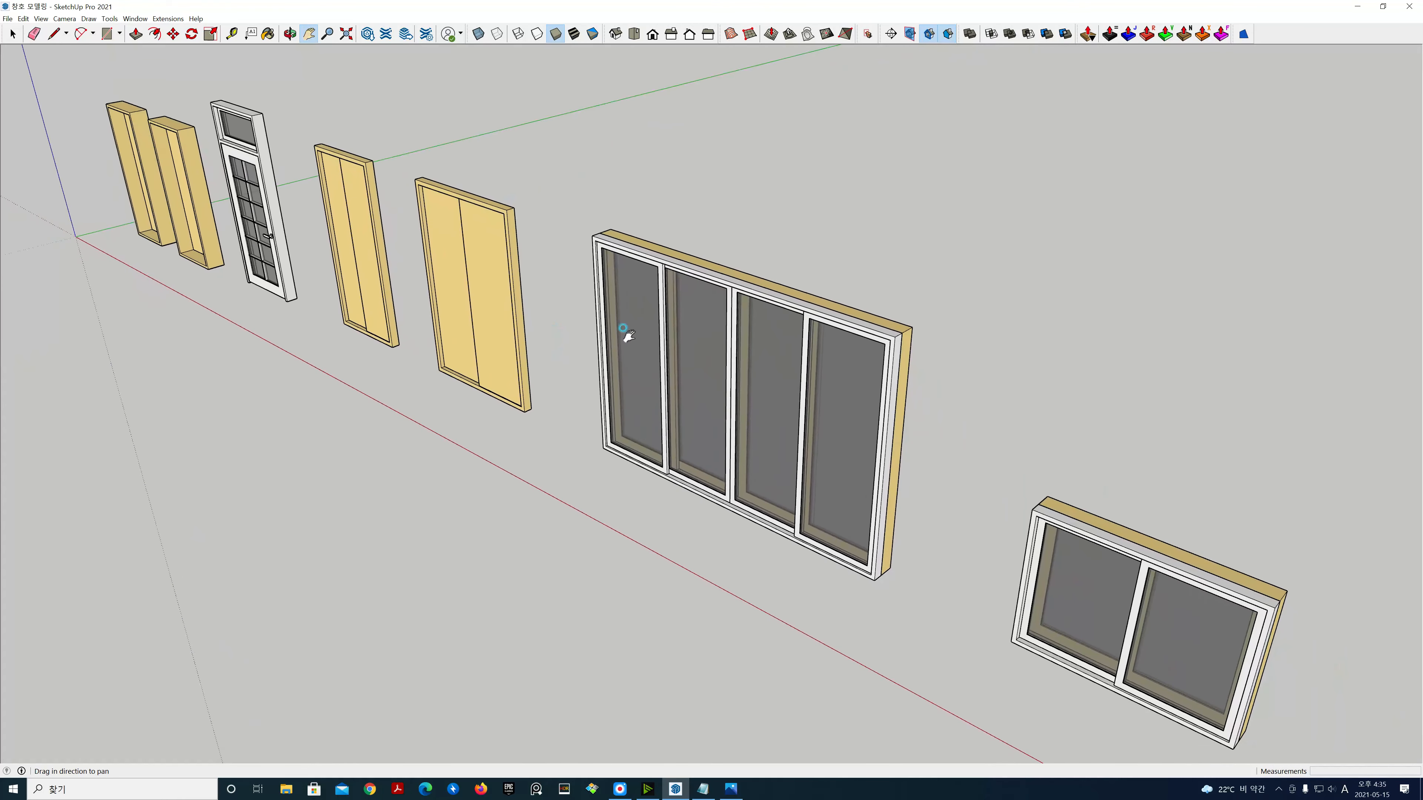
key(t)
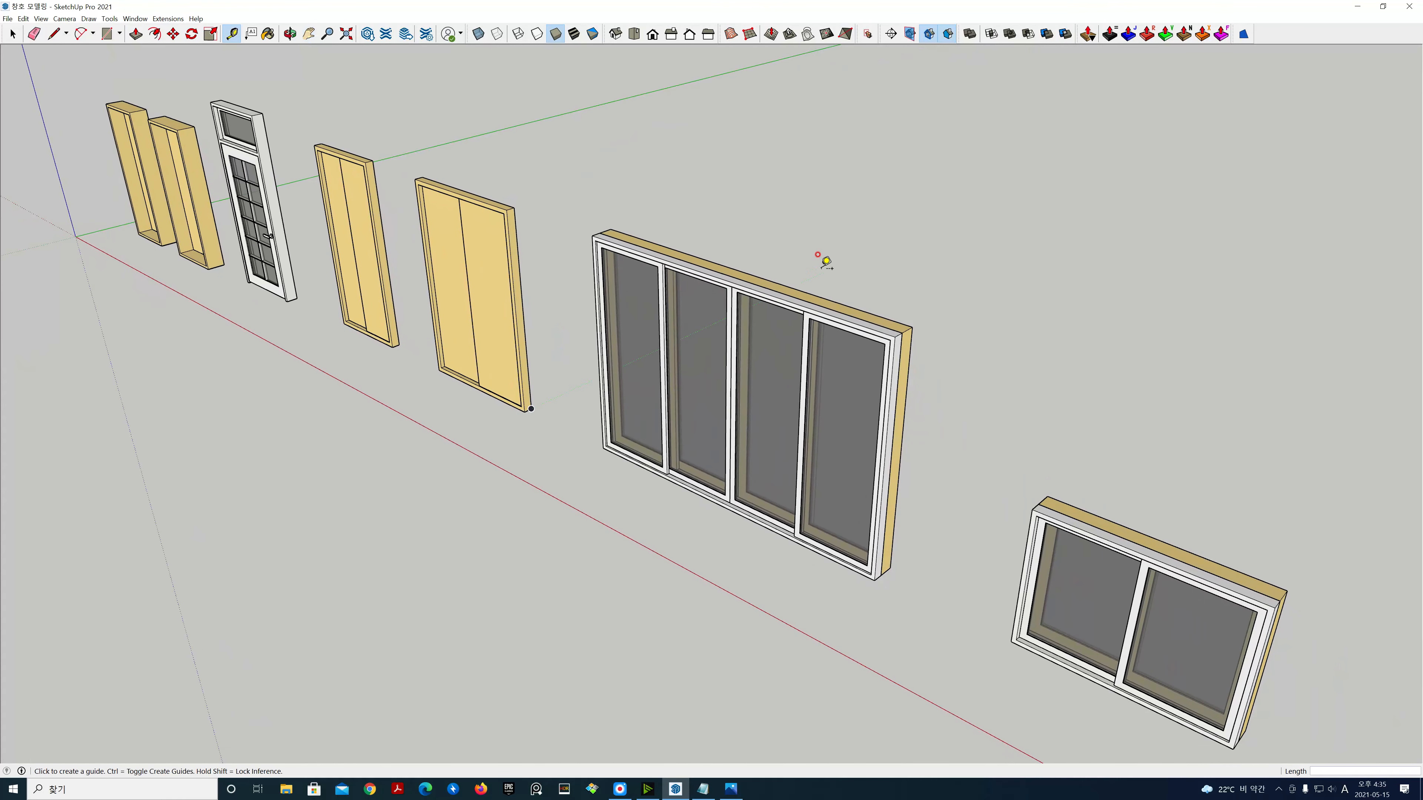
click(612, 229)
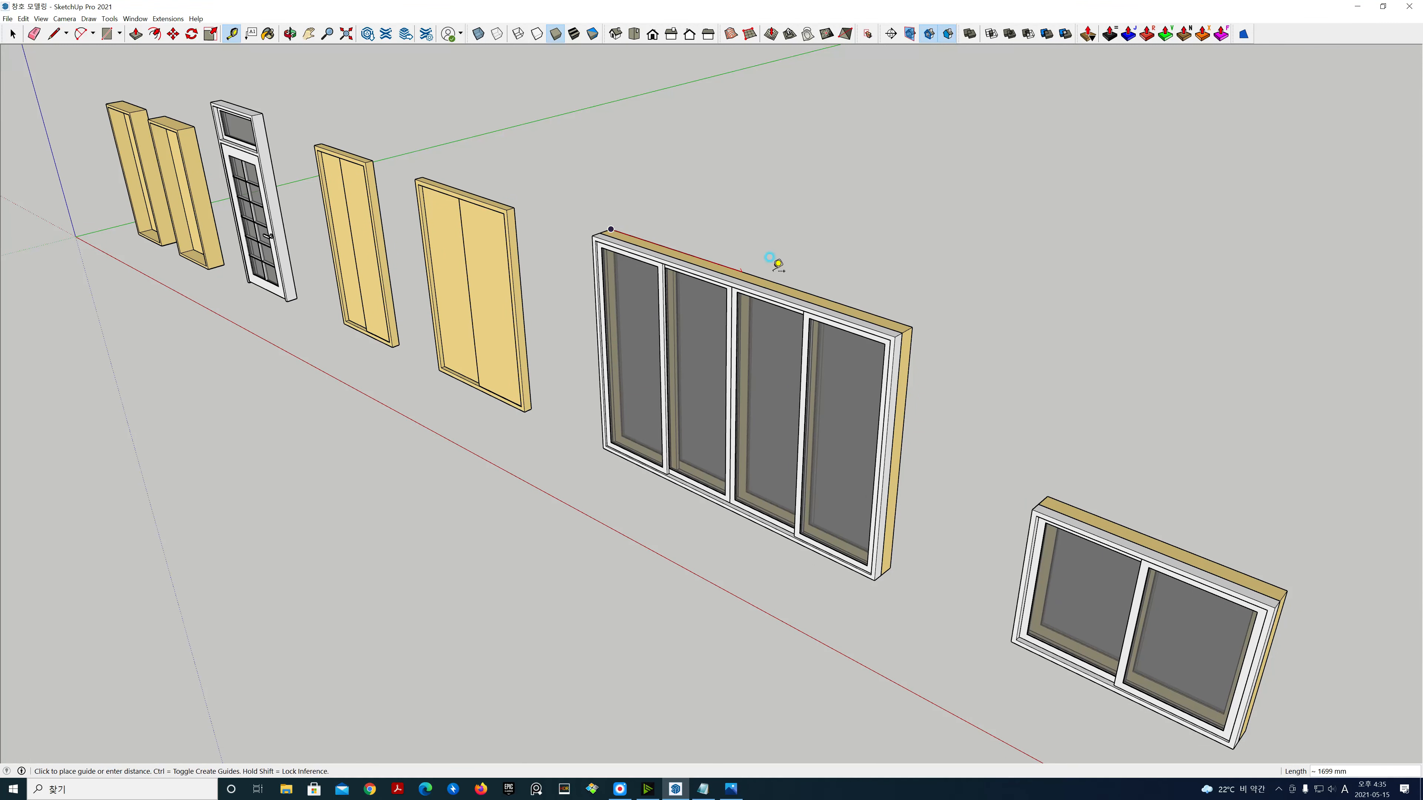
click(912, 327)
click(912, 327)
click(897, 563)
Step: Measure the two-pane window beside the four-pane one, taking its height at the front frame and its width along the top rear edge
scroll(936, 487, down, 3)
key(h)
drag(1148, 485, 580, 259)
key(t)
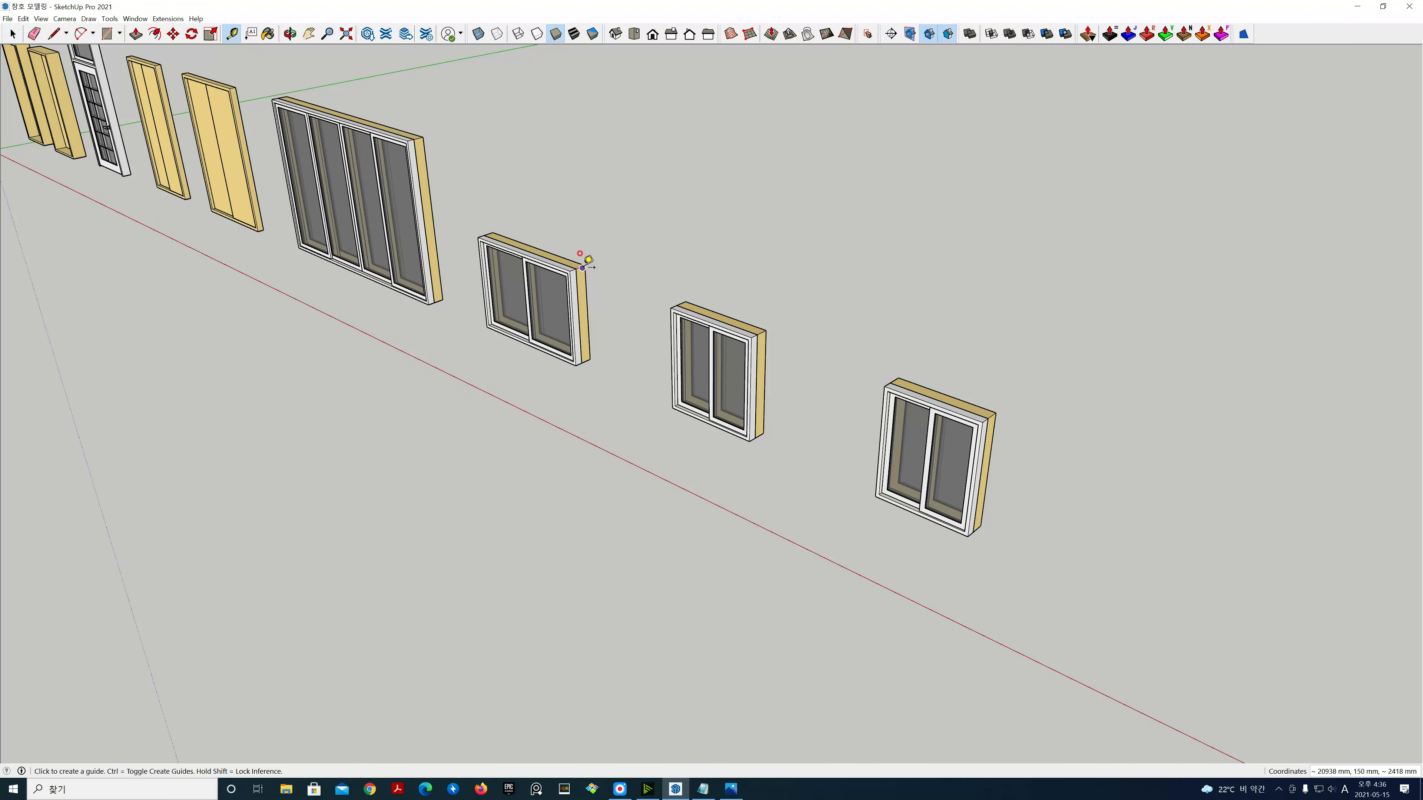
scroll(592, 257, up, 2)
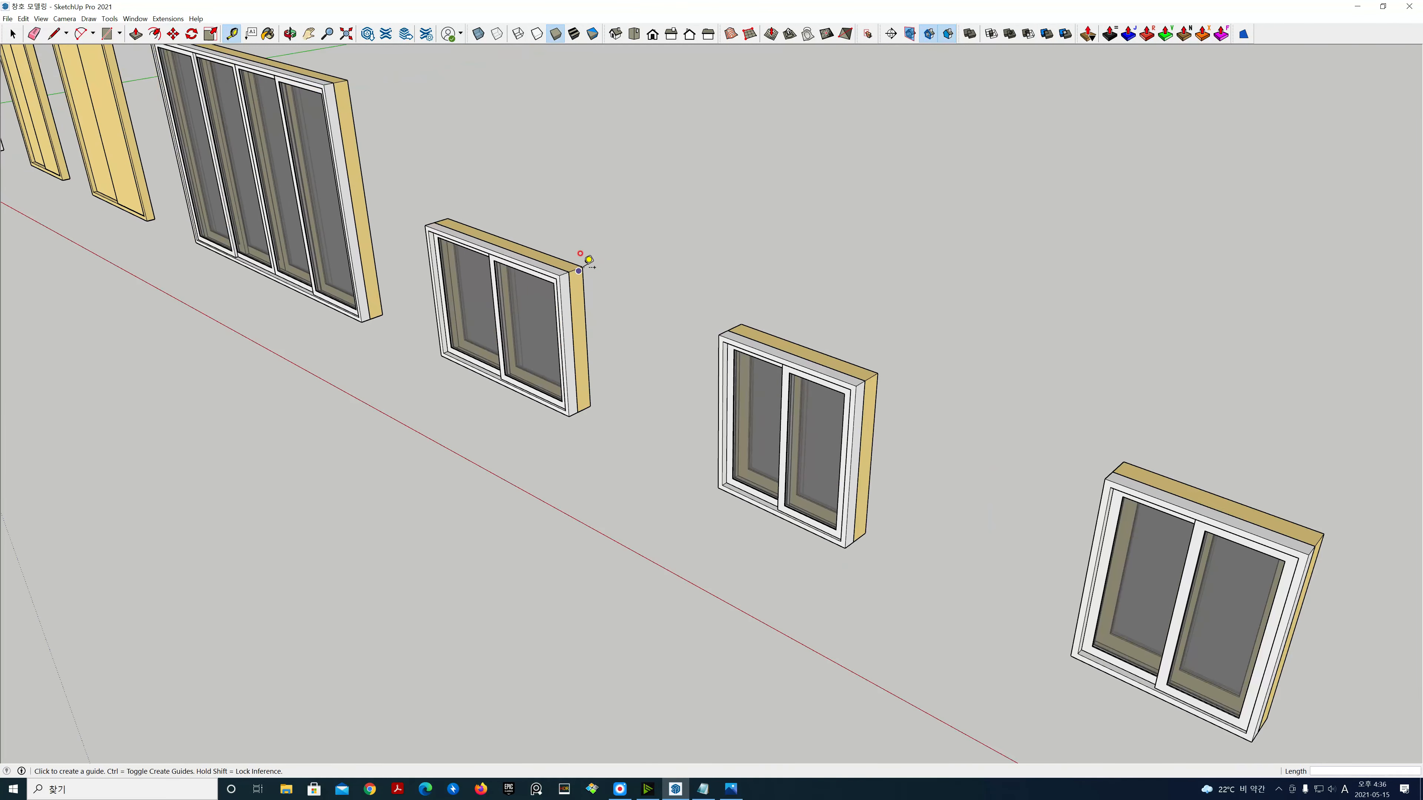
click(566, 274)
click(570, 415)
click(448, 218)
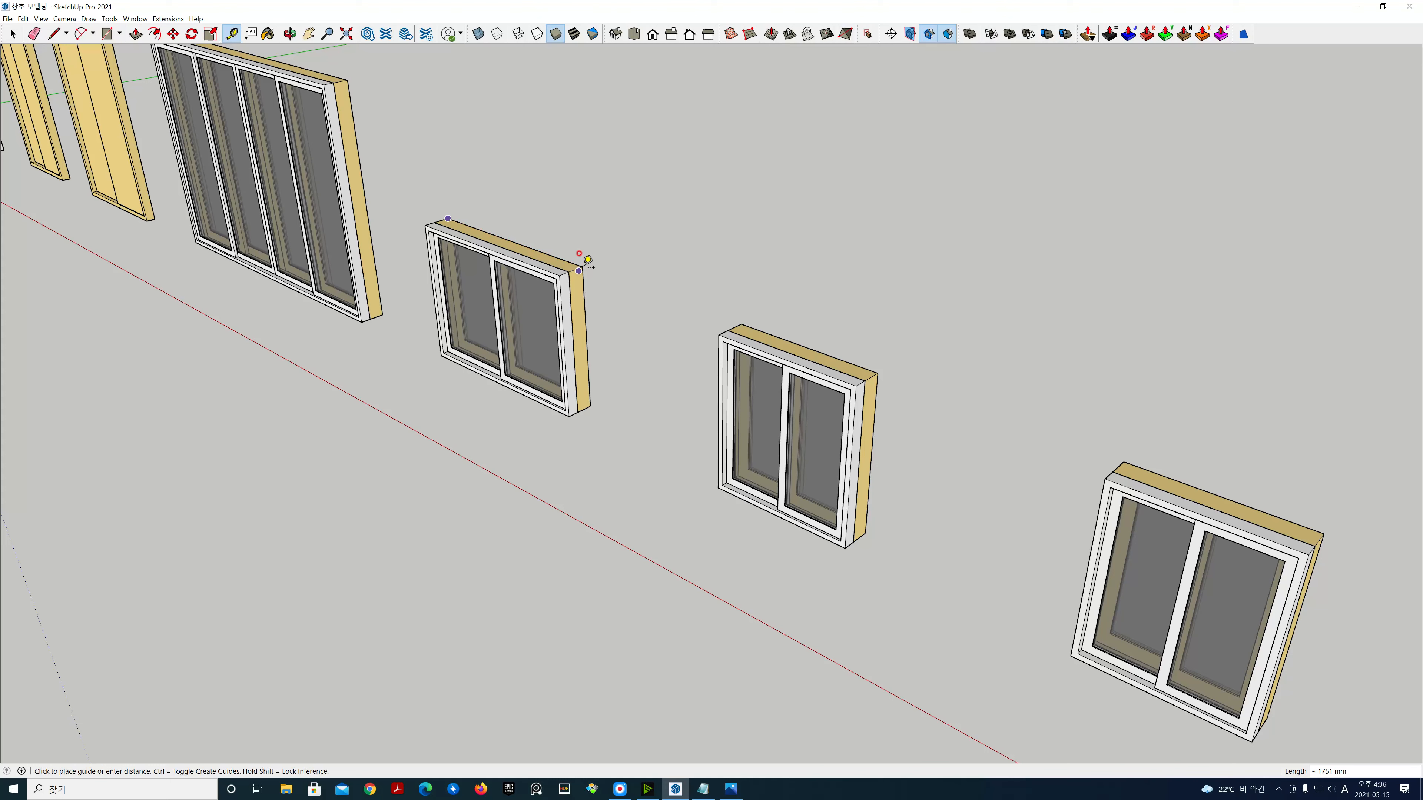
click(579, 270)
Step: Measure the widths of the last two two-pane windows along their top rear edges and frame the whole row
scroll(595, 262, up, 1)
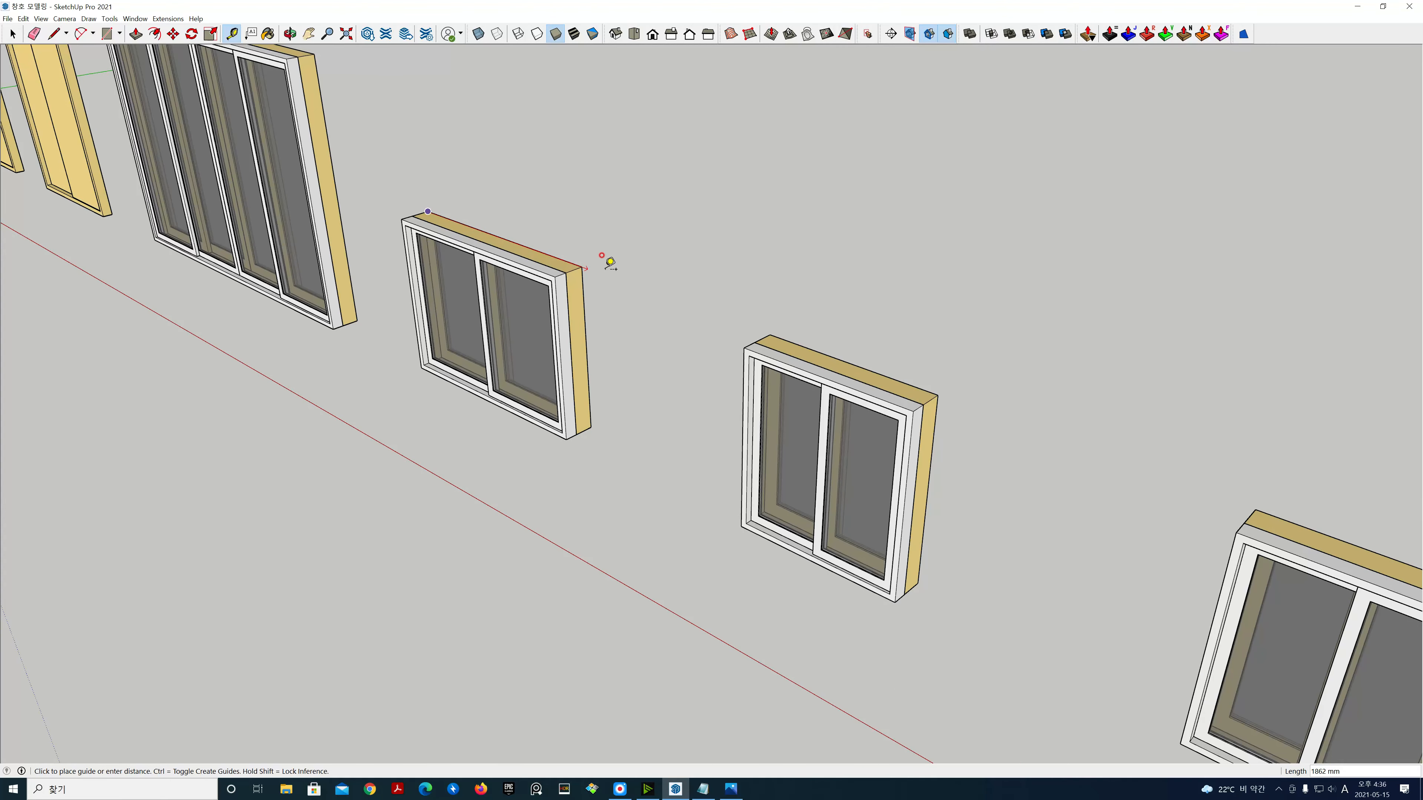
click(770, 335)
click(937, 395)
scroll(940, 389, down, 2)
click(1081, 444)
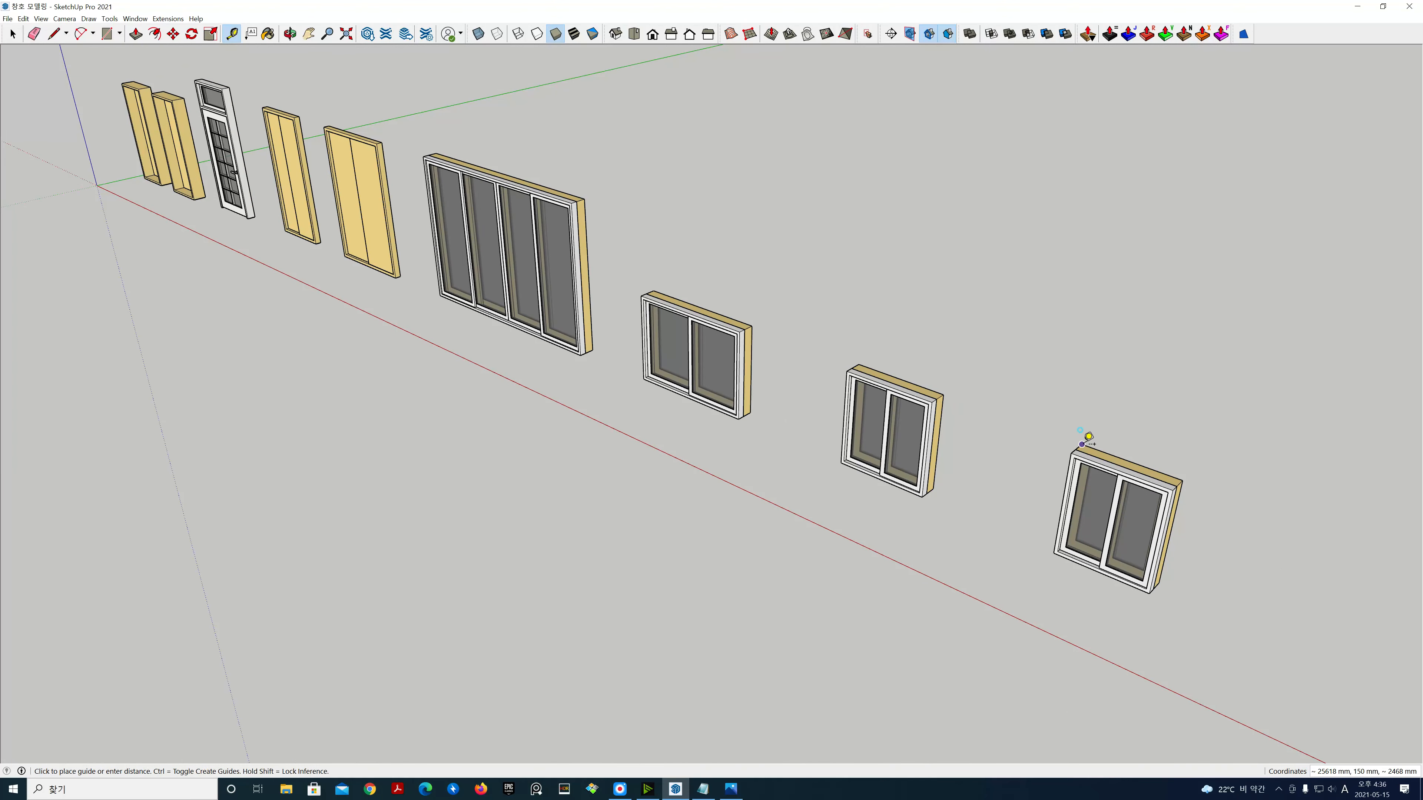
click(1183, 479)
scroll(991, 407, down, 2)
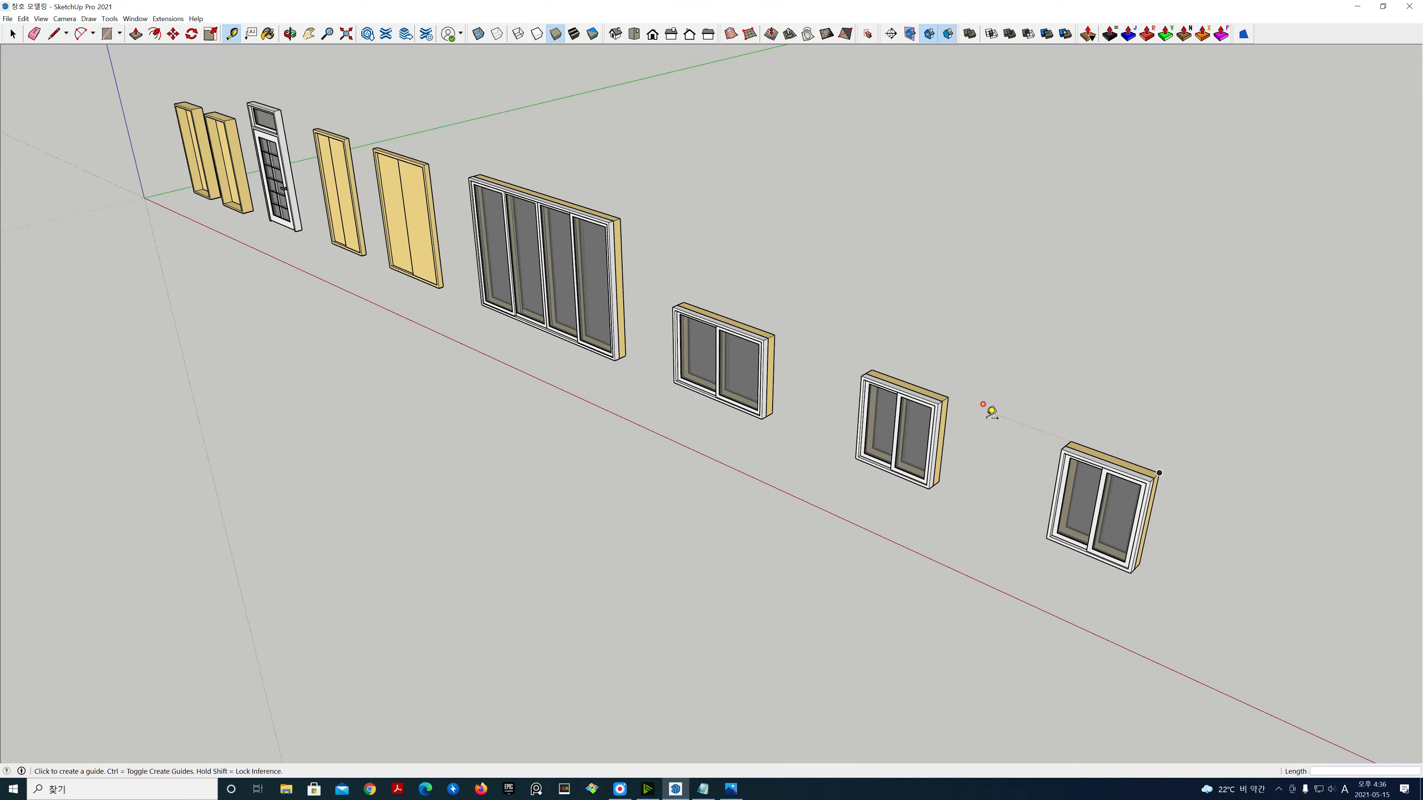
key(h)
drag(798, 279, 707, 340)
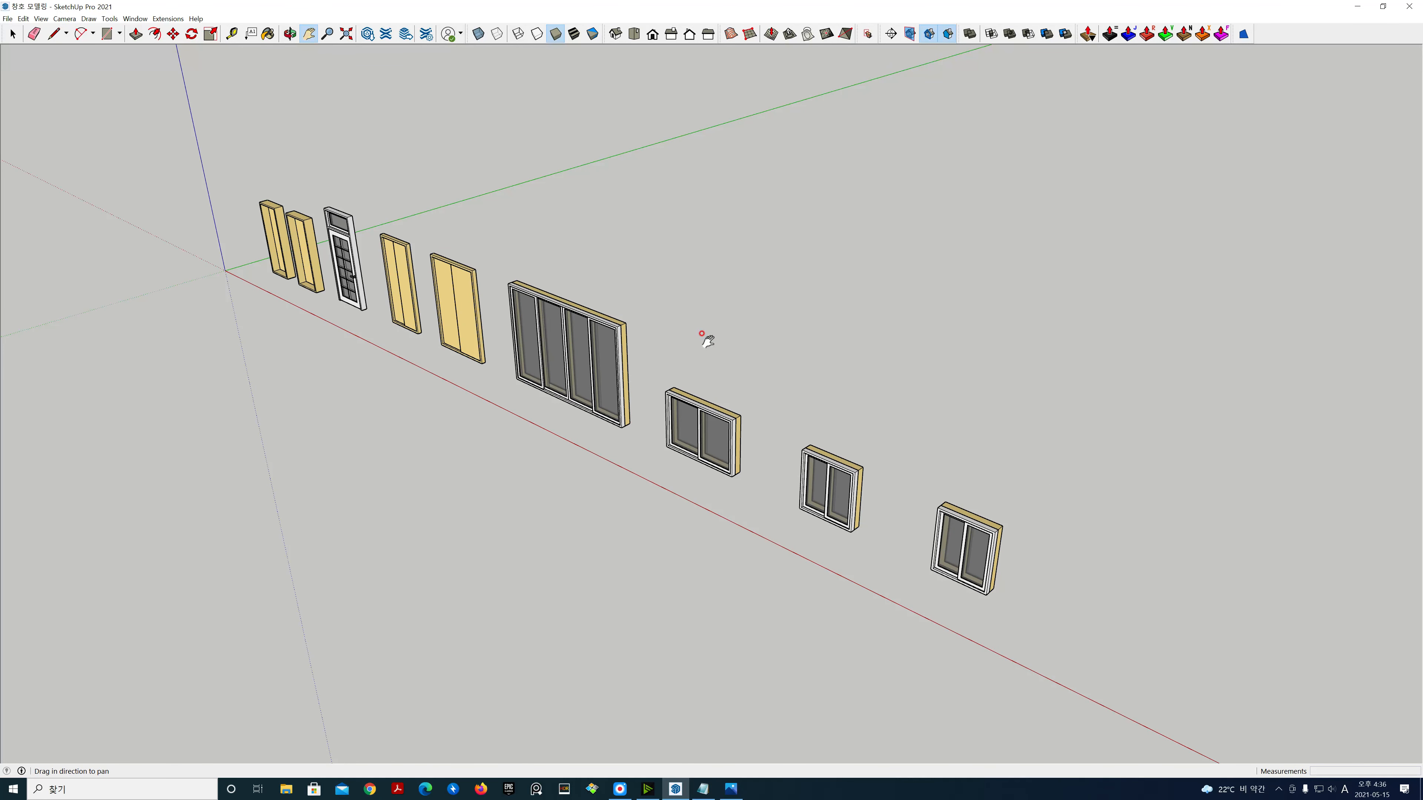